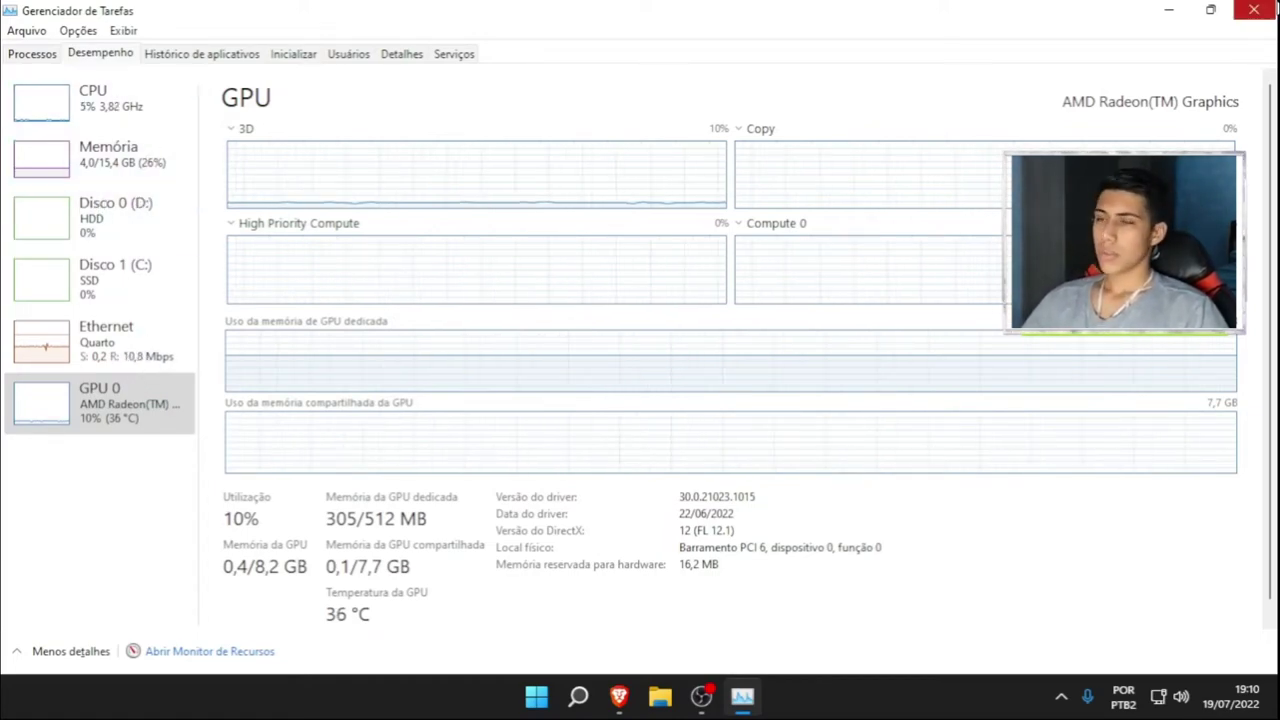
Close the task manager, switch to the Brave browser and open the English setup download from the CPU-Z page
{"action": "left_click", "coordinate": [1253, 10]}
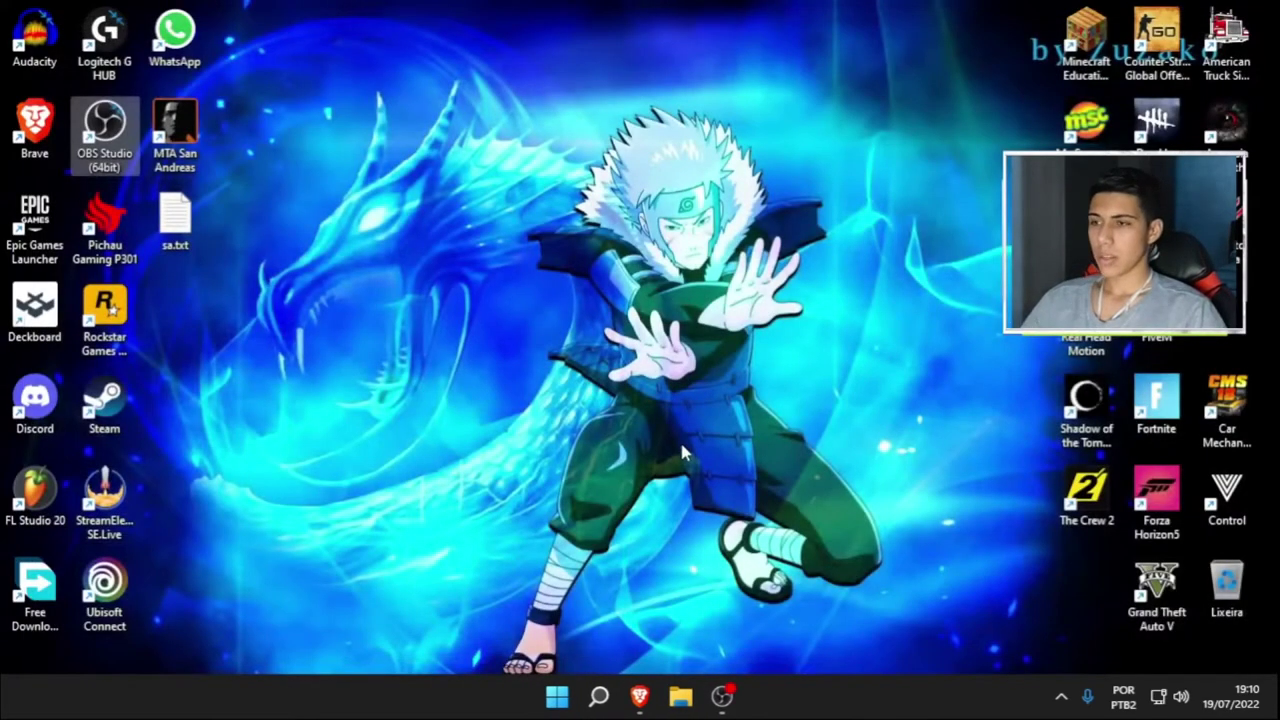
{"action": "left_click", "coordinate": [640, 696]}
{"action": "scroll", "coordinate": [397, 381], "scroll_direction": "down", "scroll_amount": 5}
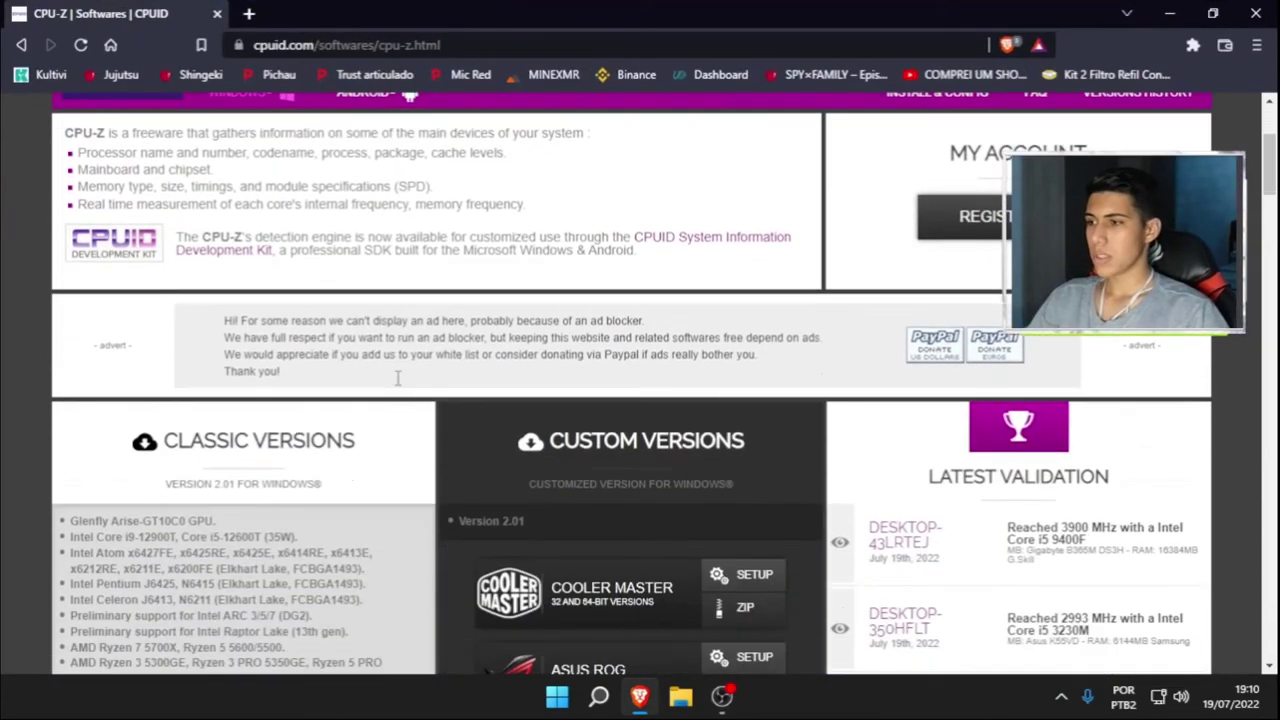
{"action": "scroll", "coordinate": [240, 421], "scroll_direction": "up", "scroll_amount": 5}
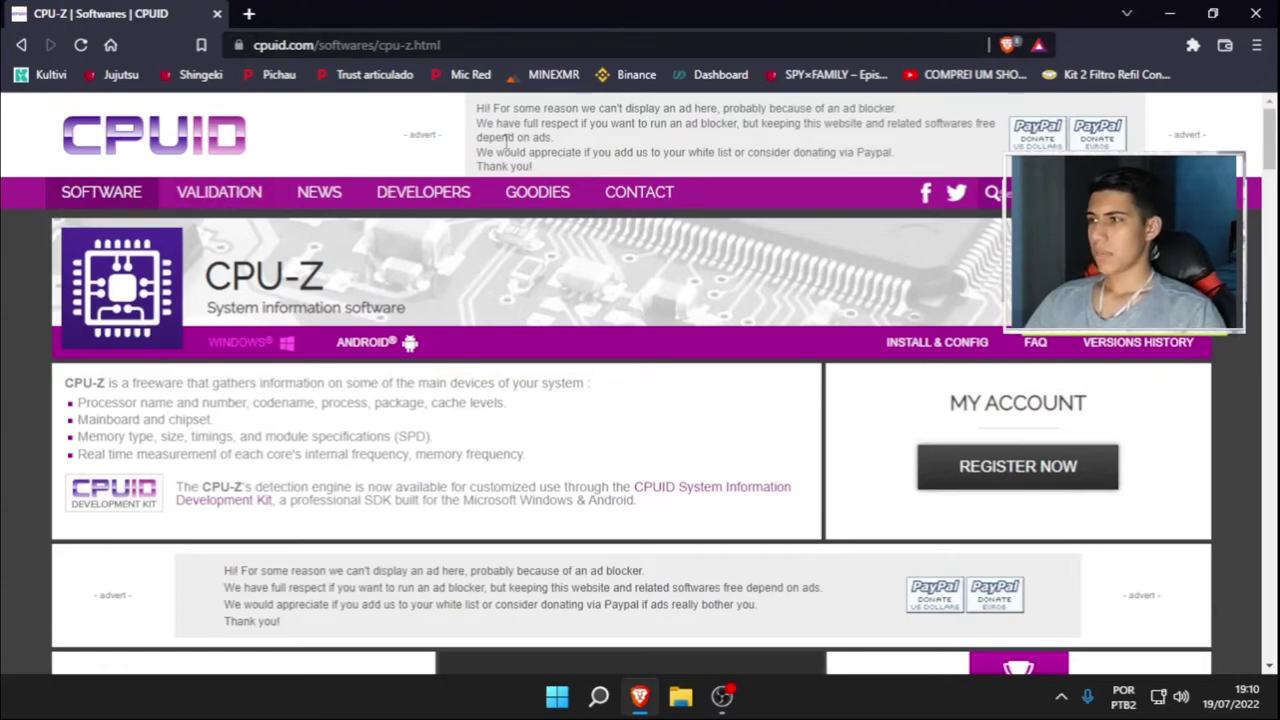
{"action": "scroll", "coordinate": [377, 420], "scroll_direction": "down", "scroll_amount": 7}
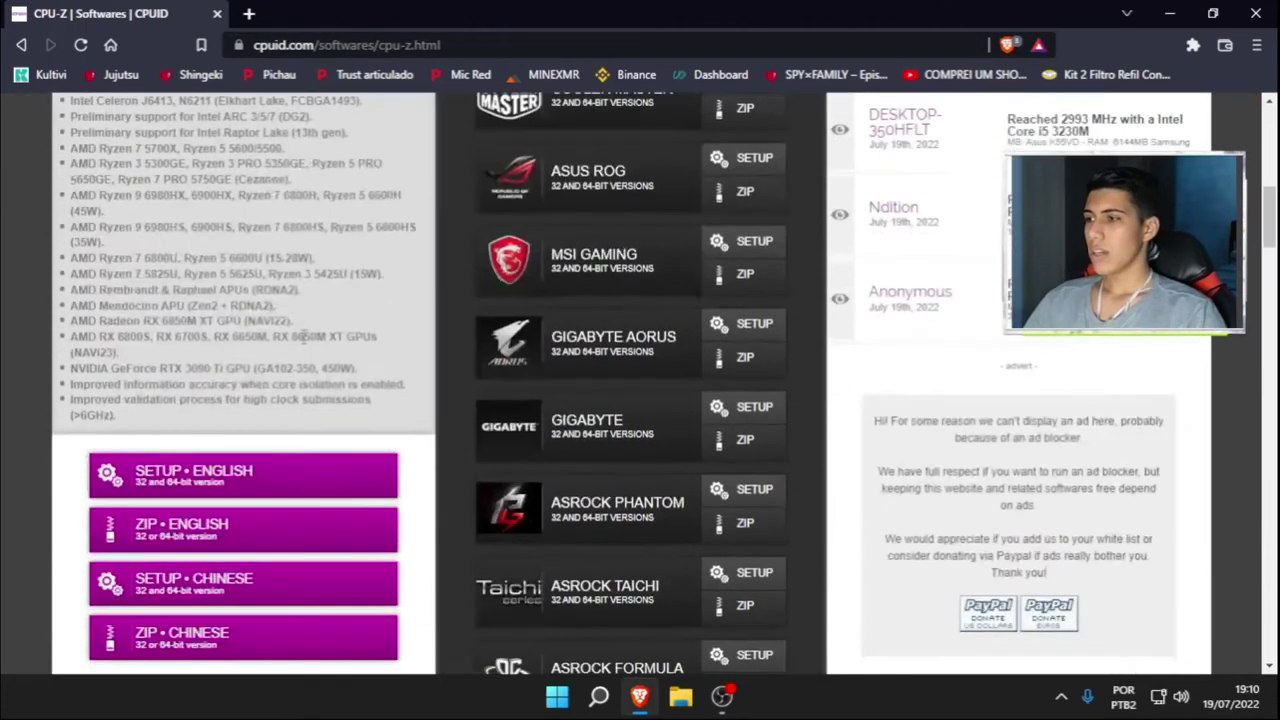
{"action": "scroll", "coordinate": [300, 337], "scroll_direction": "down", "scroll_amount": 3}
{"action": "left_click", "coordinate": [263, 243]}
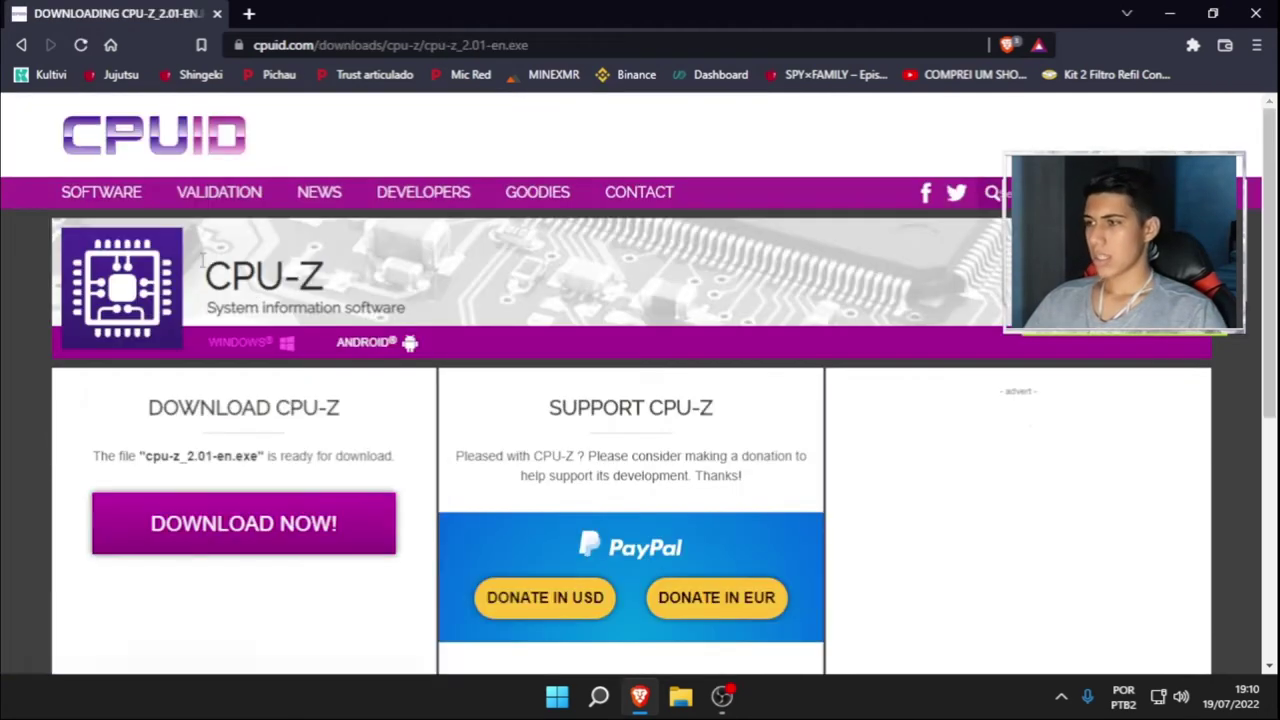
Download the CPU-Z installer and save it as cpu-z_2.01-en.exe
{"action": "scroll", "coordinate": [257, 451], "scroll_direction": "down", "scroll_amount": 3}
{"action": "left_click", "coordinate": [266, 265]}
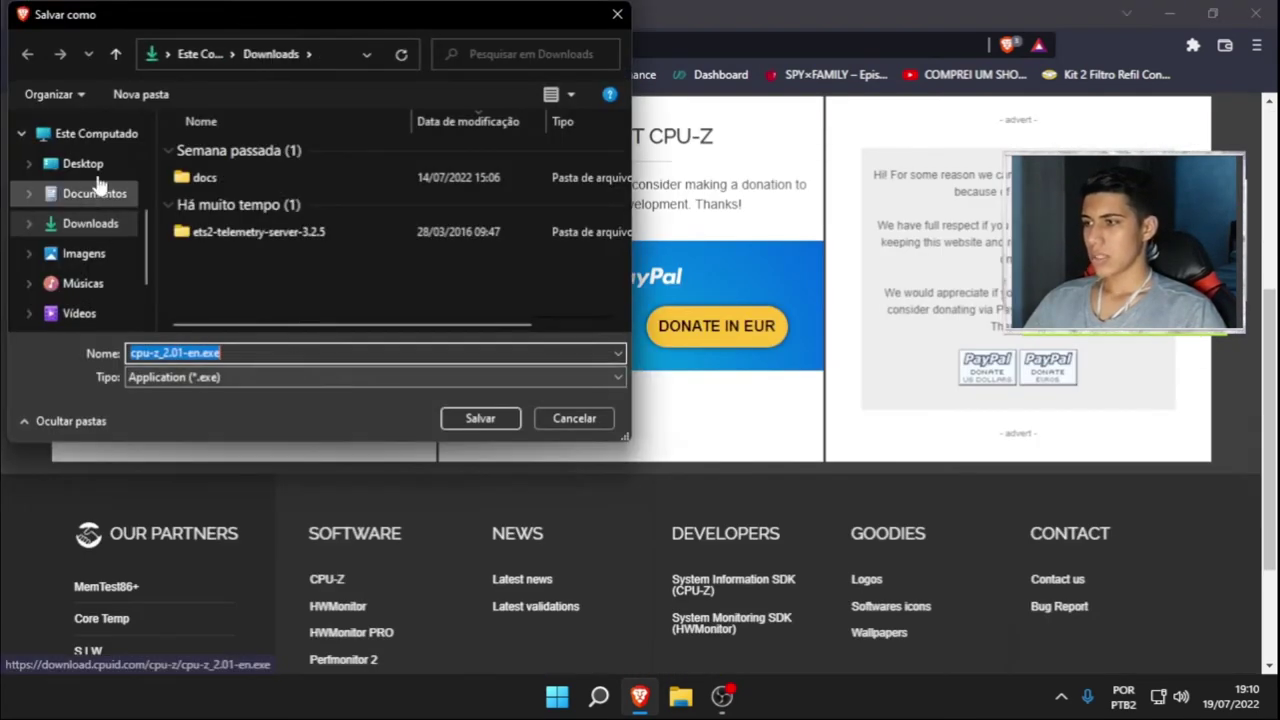
{"action": "left_click", "coordinate": [452, 418]}
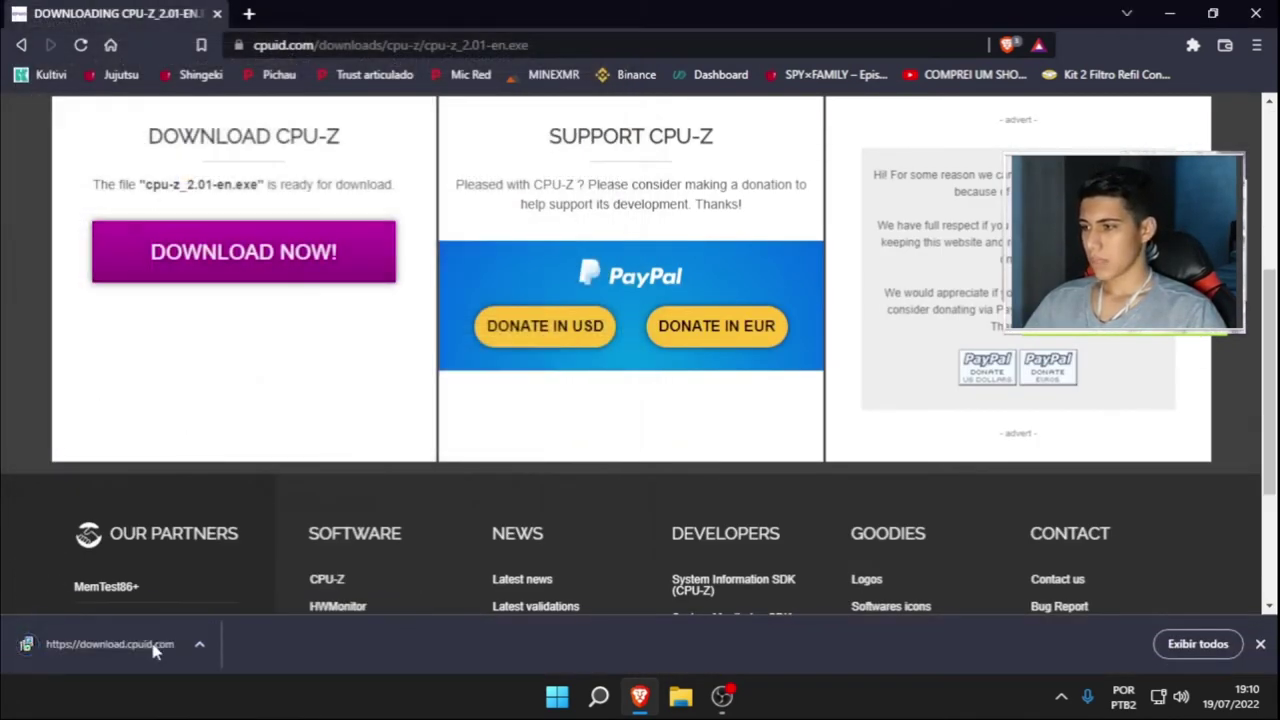
Run the downloaded installer, accept the license agreement, and keep the default destination, Start Menu folder and desktop icon
{"action": "left_click", "coordinate": [110, 644]}
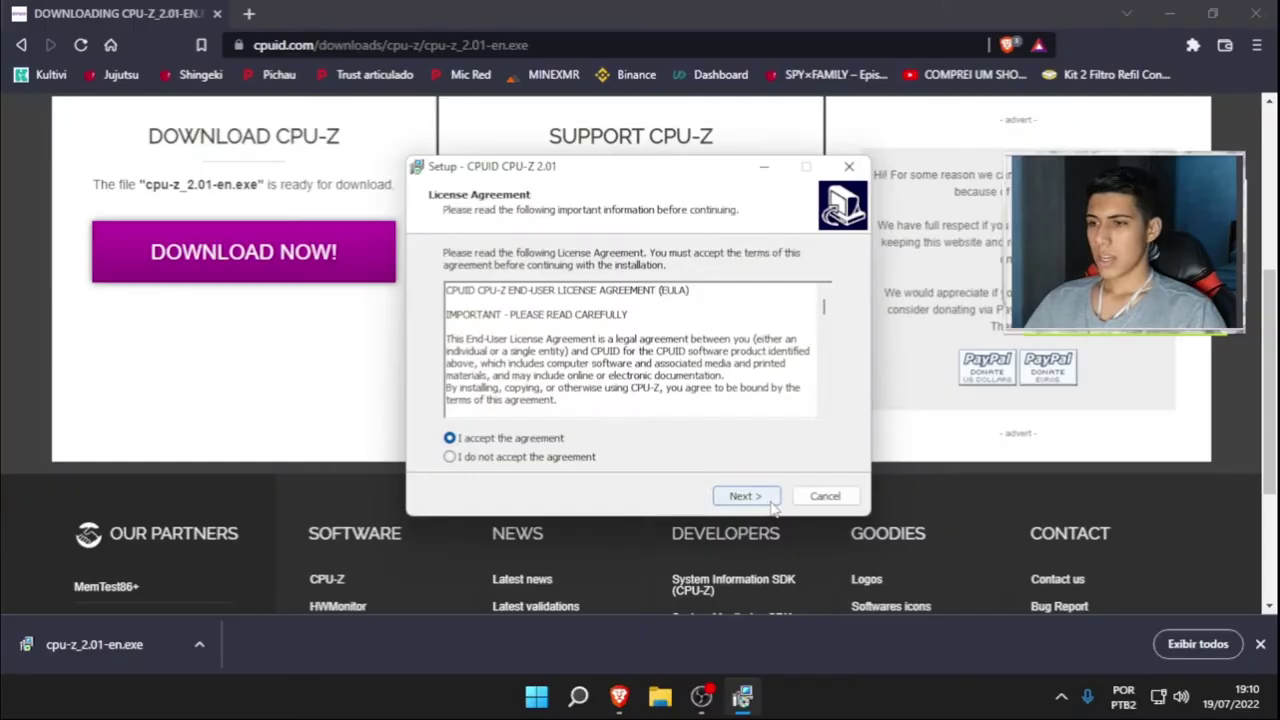
{"action": "left_click", "coordinate": [745, 495]}
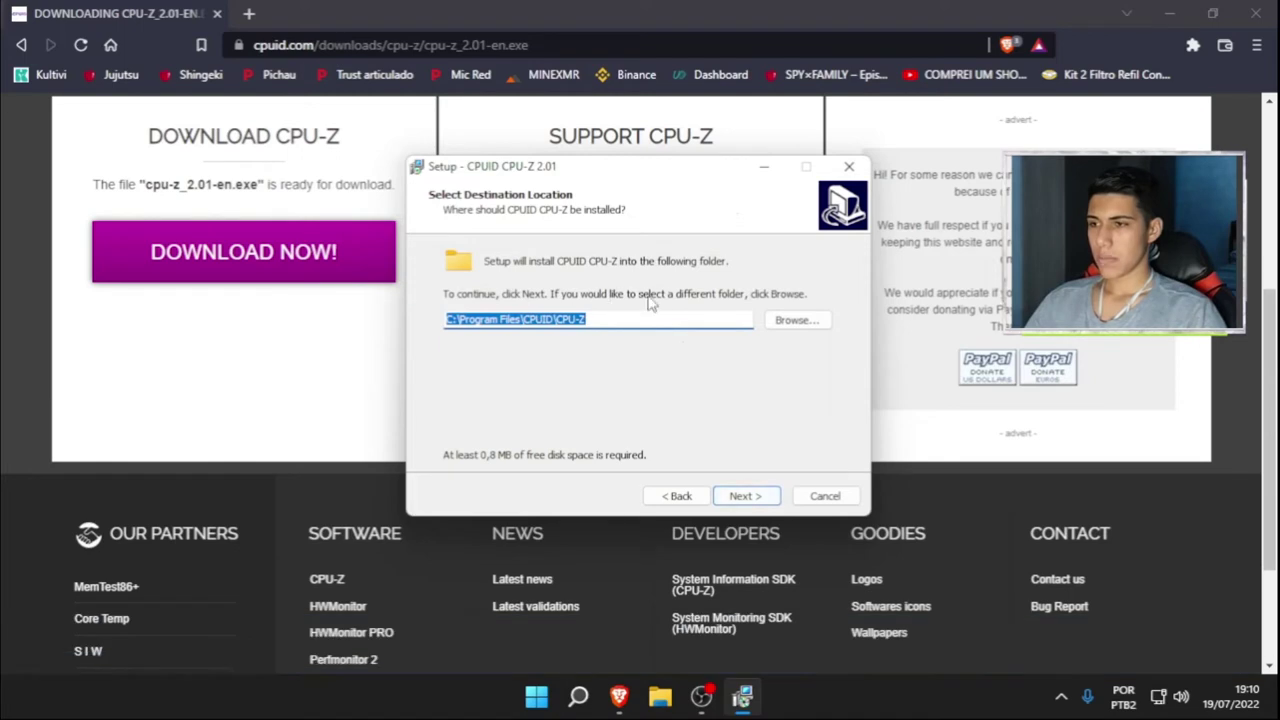
{"action": "left_click", "coordinate": [745, 496]}
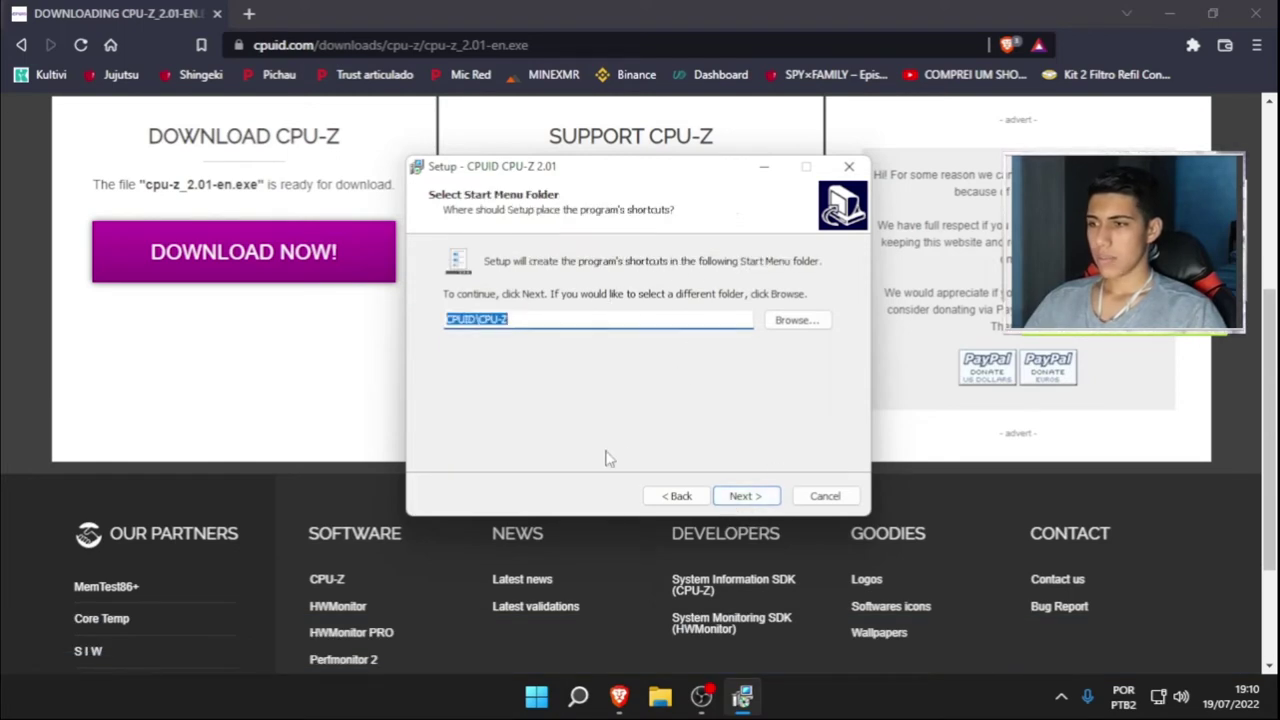
{"action": "left_click", "coordinate": [751, 497]}
{"action": "left_click", "coordinate": [751, 497]}
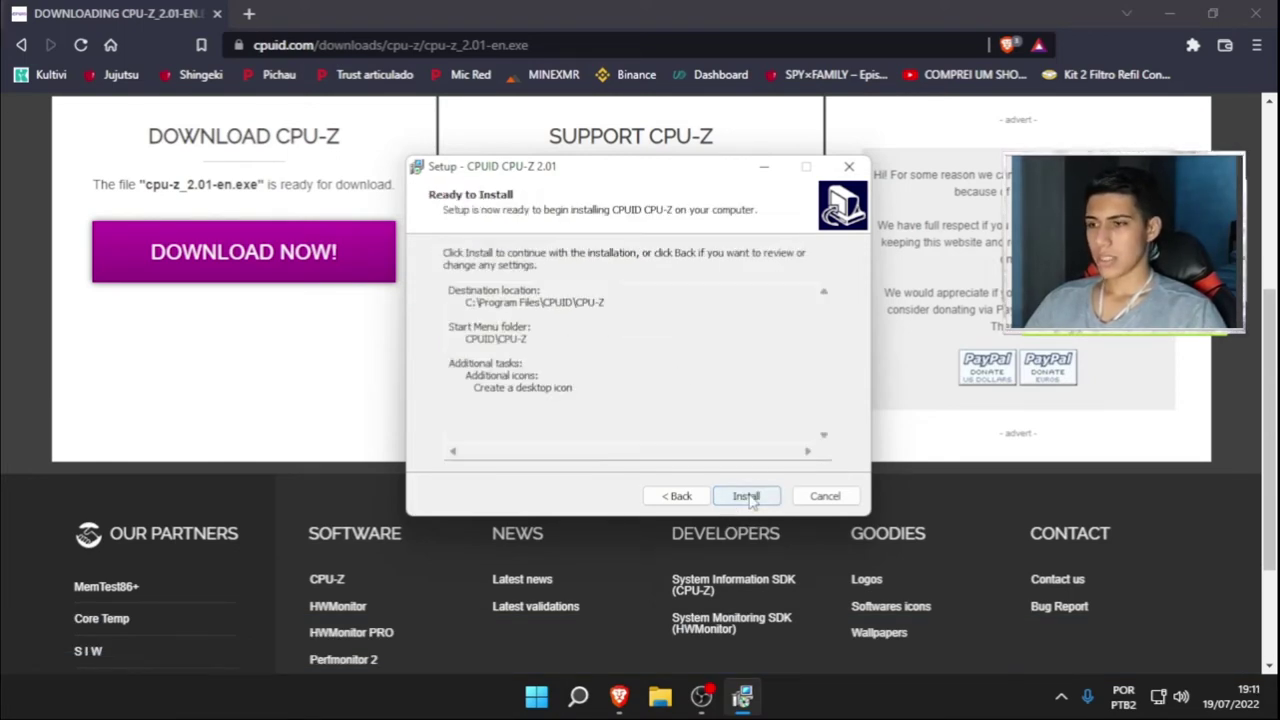
Install CPU-Z and finish the setup without viewing cpuz_readme.txt
{"action": "left_click", "coordinate": [748, 495]}
{"action": "left_click", "coordinate": [624, 334]}
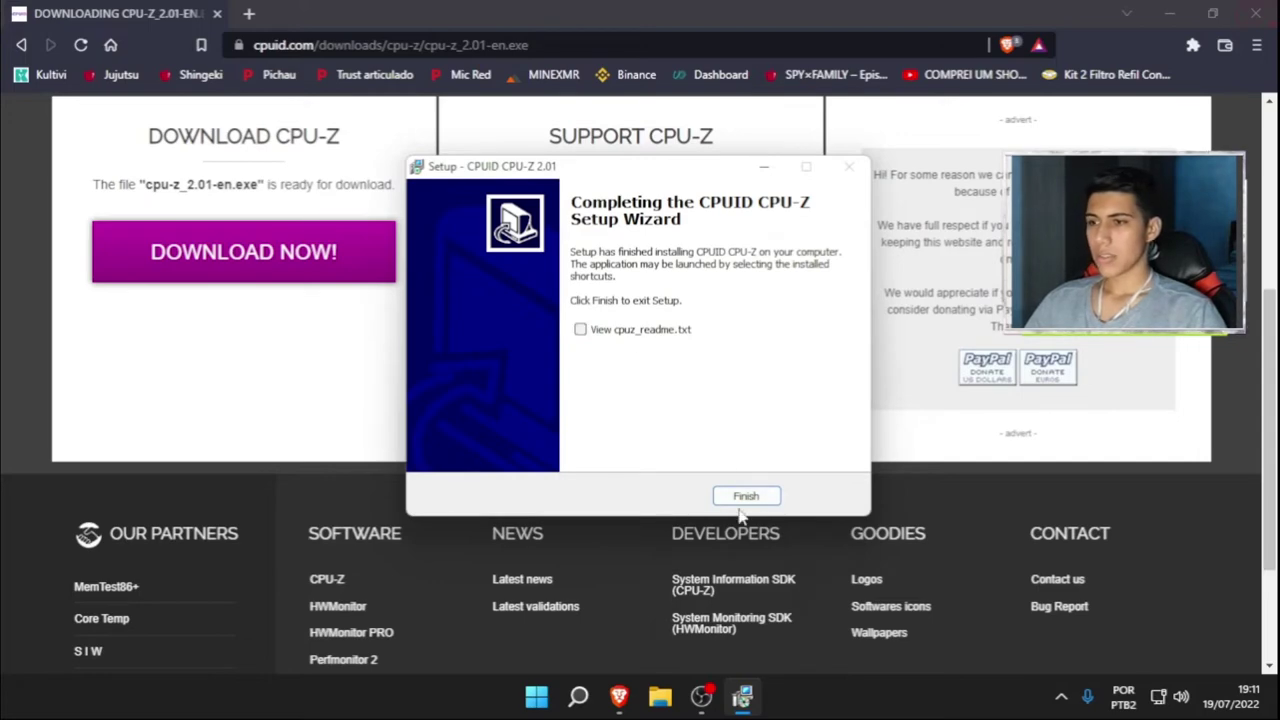
{"action": "left_click", "coordinate": [744, 496]}
Close the browser and launch CPU-Z with administrator permission
{"action": "left_click", "coordinate": [1256, 13]}
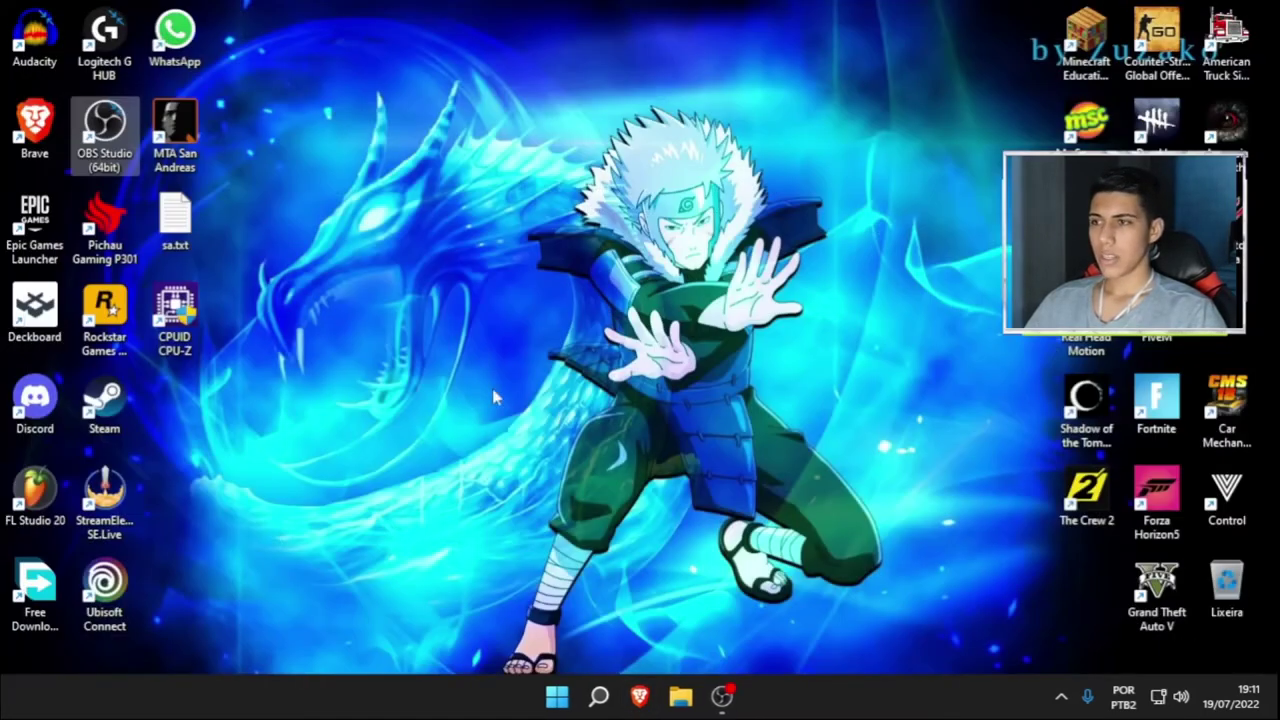
{"action": "double_click", "coordinate": [163, 338]}
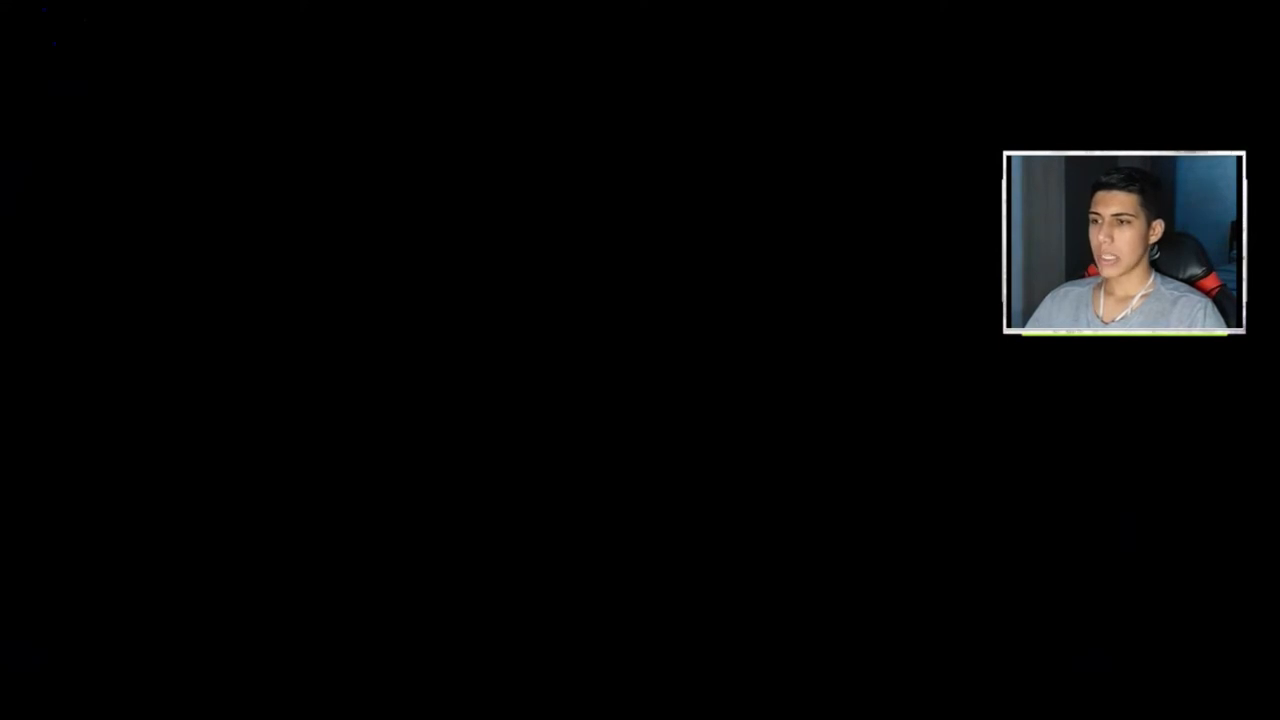
{"action": "left_click", "coordinate": [333, 424]}
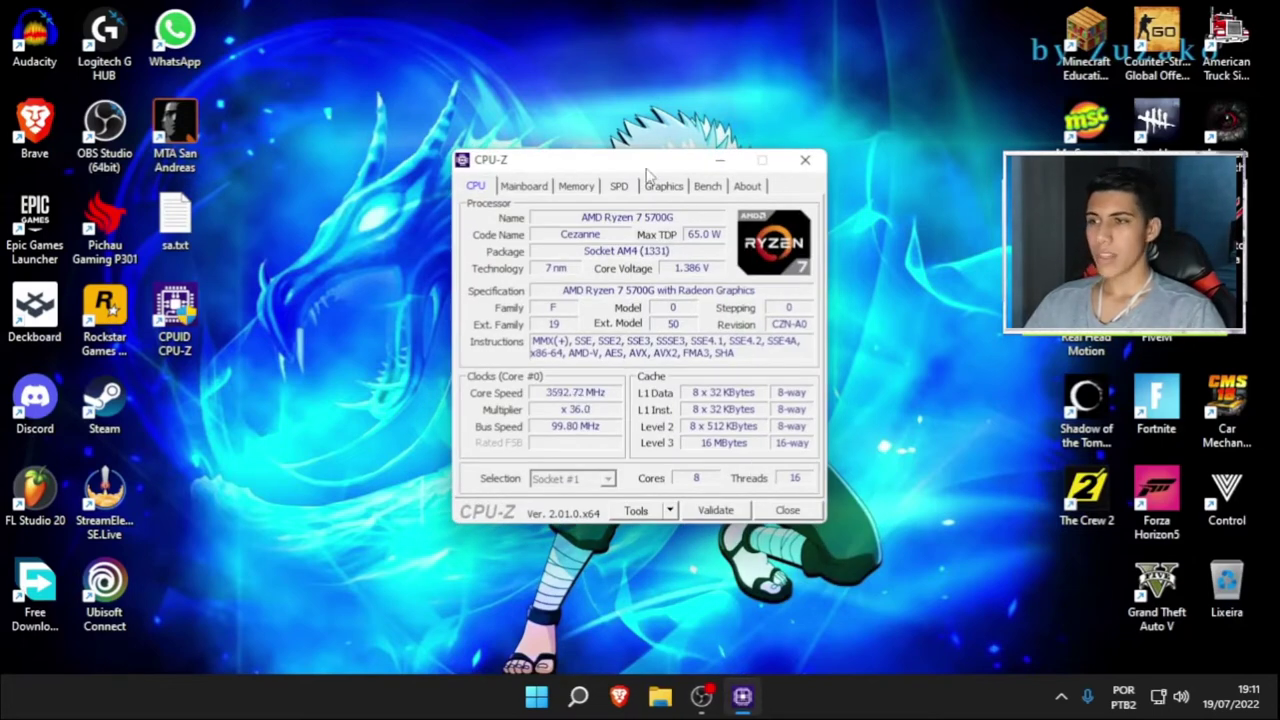
Review the processor, motherboard and memory specifications in CPU-Z
{"action": "left_click_drag", "start_coordinate": [645, 169], "coordinate": [651, 162]}
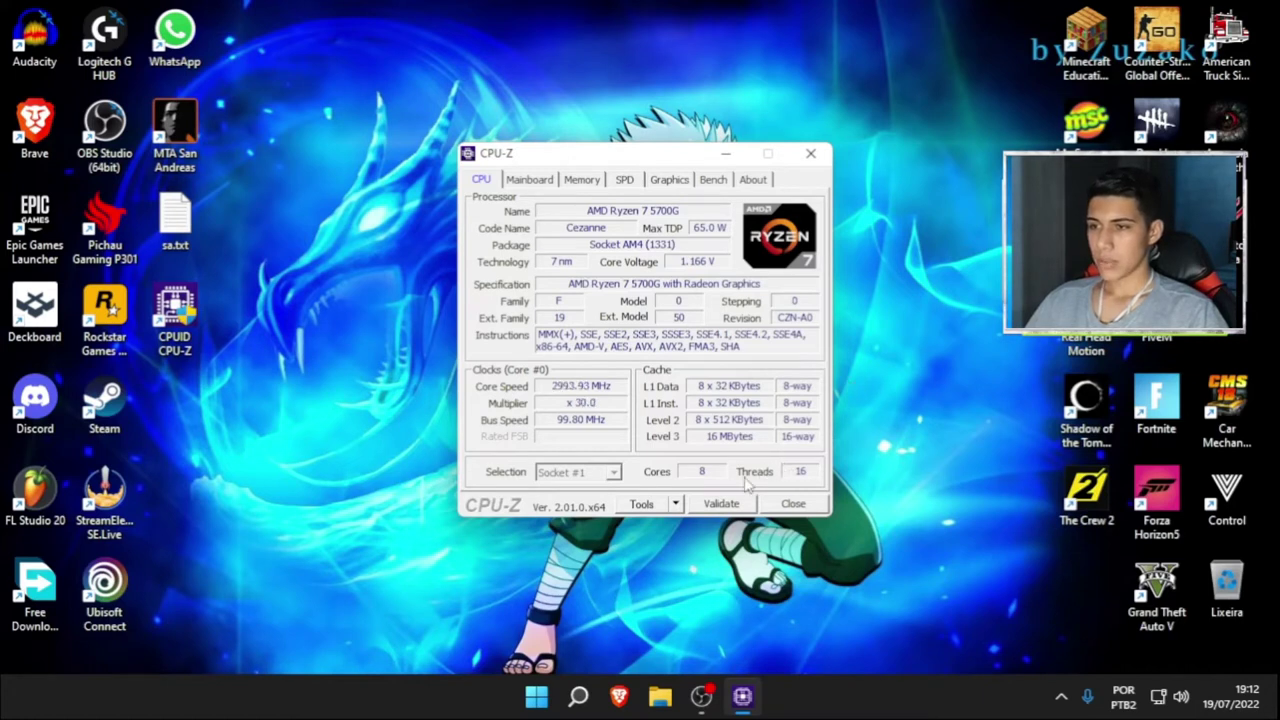
{"action": "left_click", "coordinate": [533, 184]}
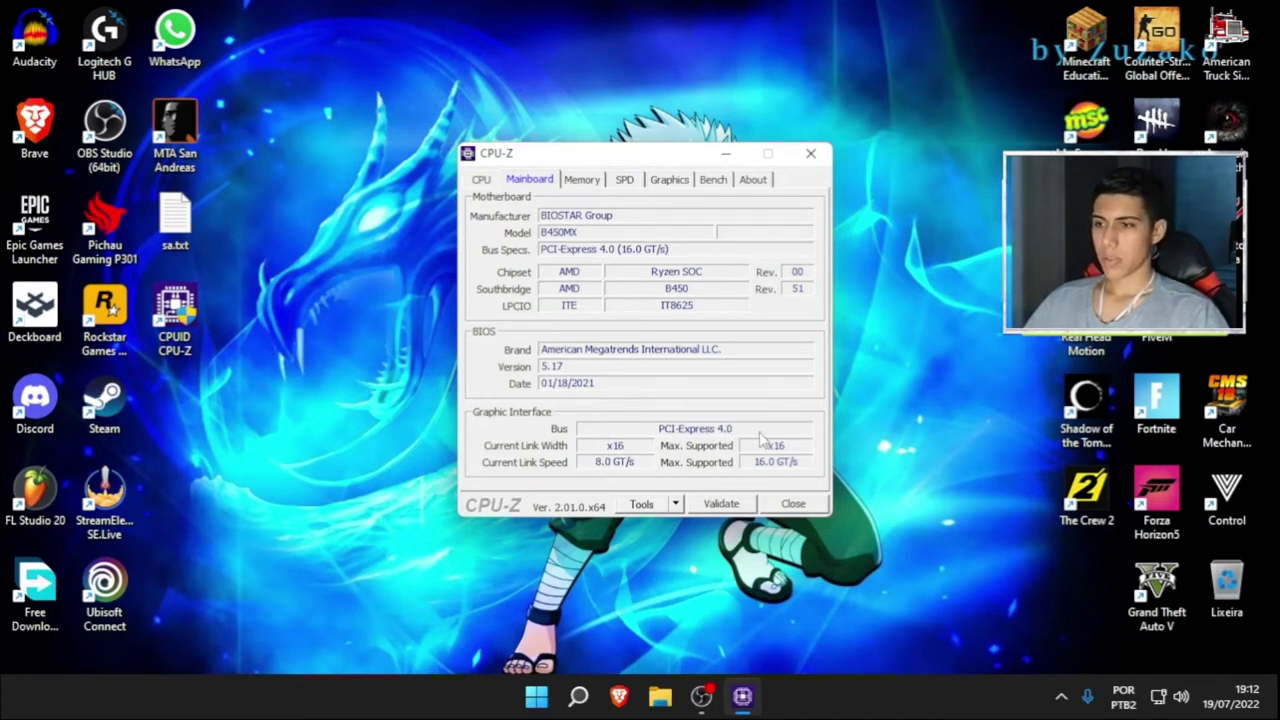
{"action": "left_click", "coordinate": [599, 182]}
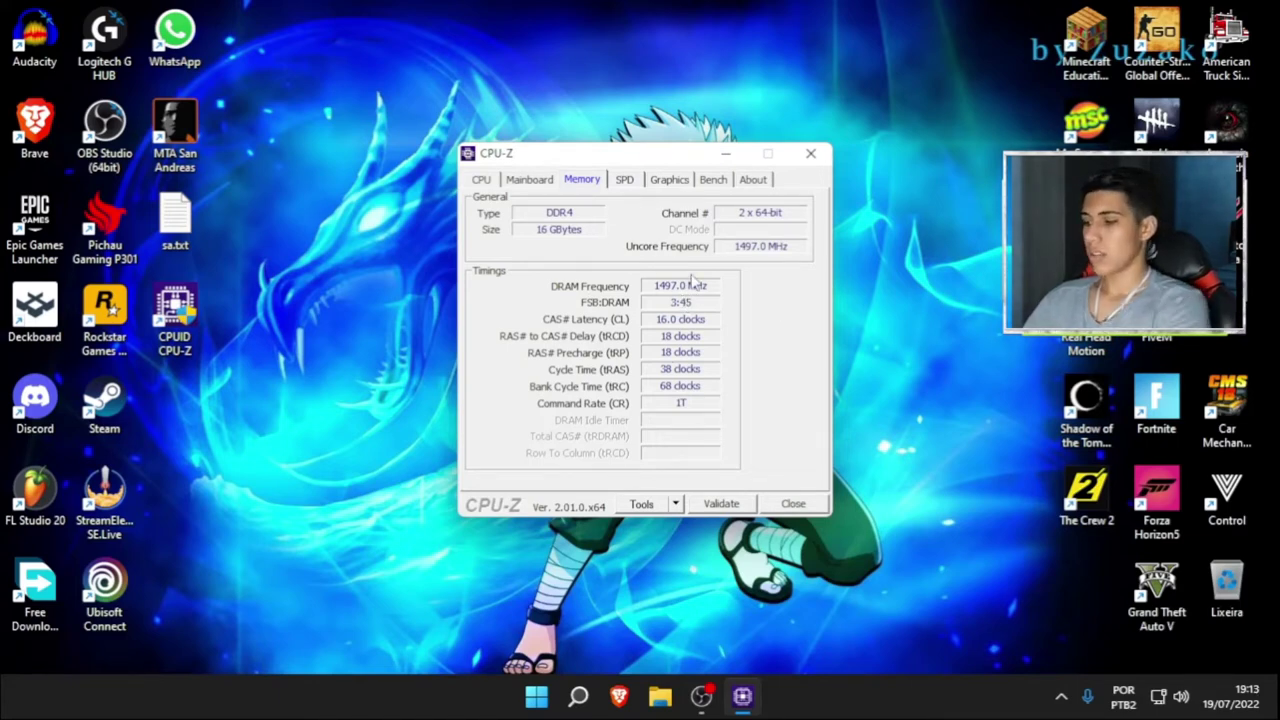
Open Calculator, multiply 1497 by 2 to work out the effective memory frequency, and close it again
{"action": "key", "text": "super+r"}
{"action": "type", "text": "cmd"}
{"action": "key", "text": "Return"}
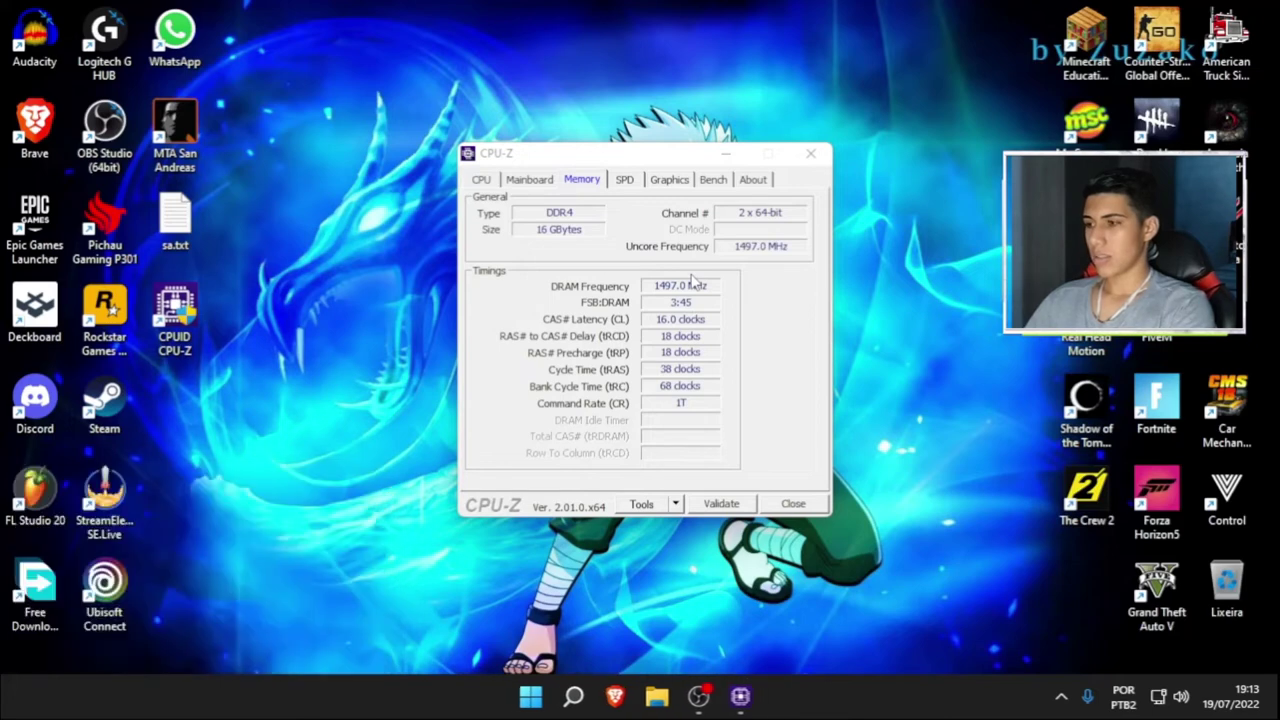
{"action": "type", "text": "1"}
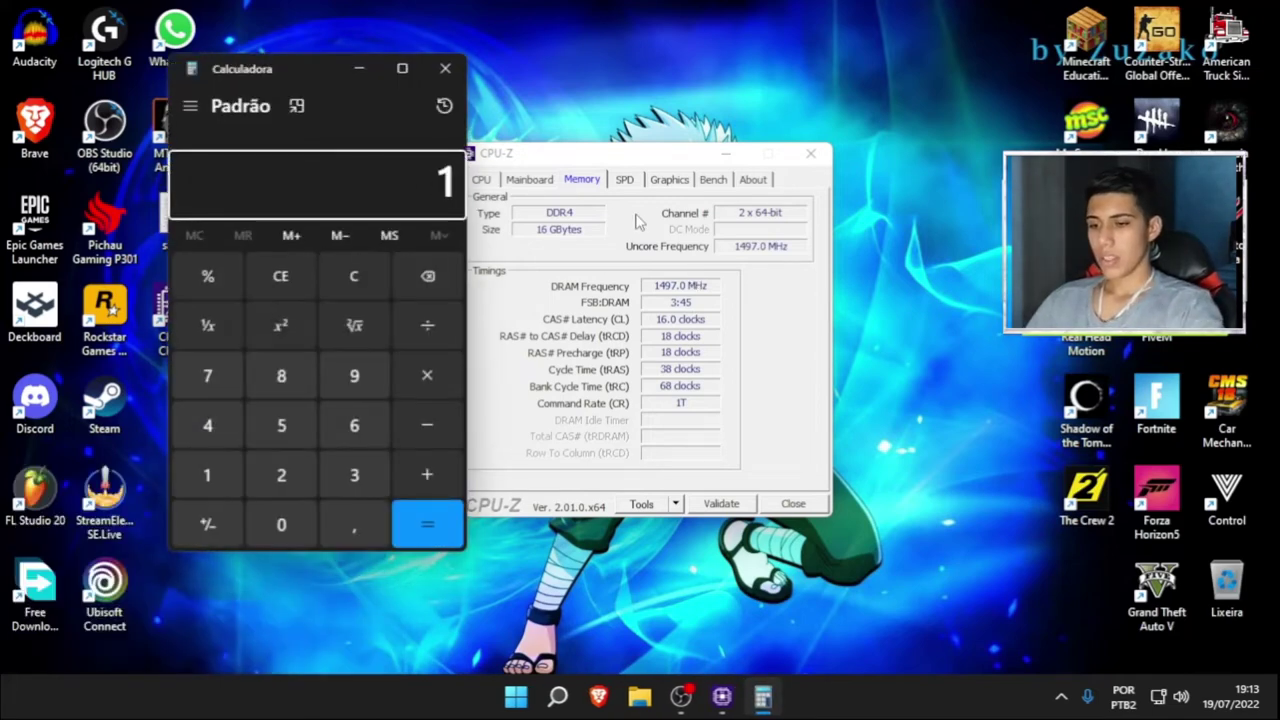
{"action": "type", "text": "497"}
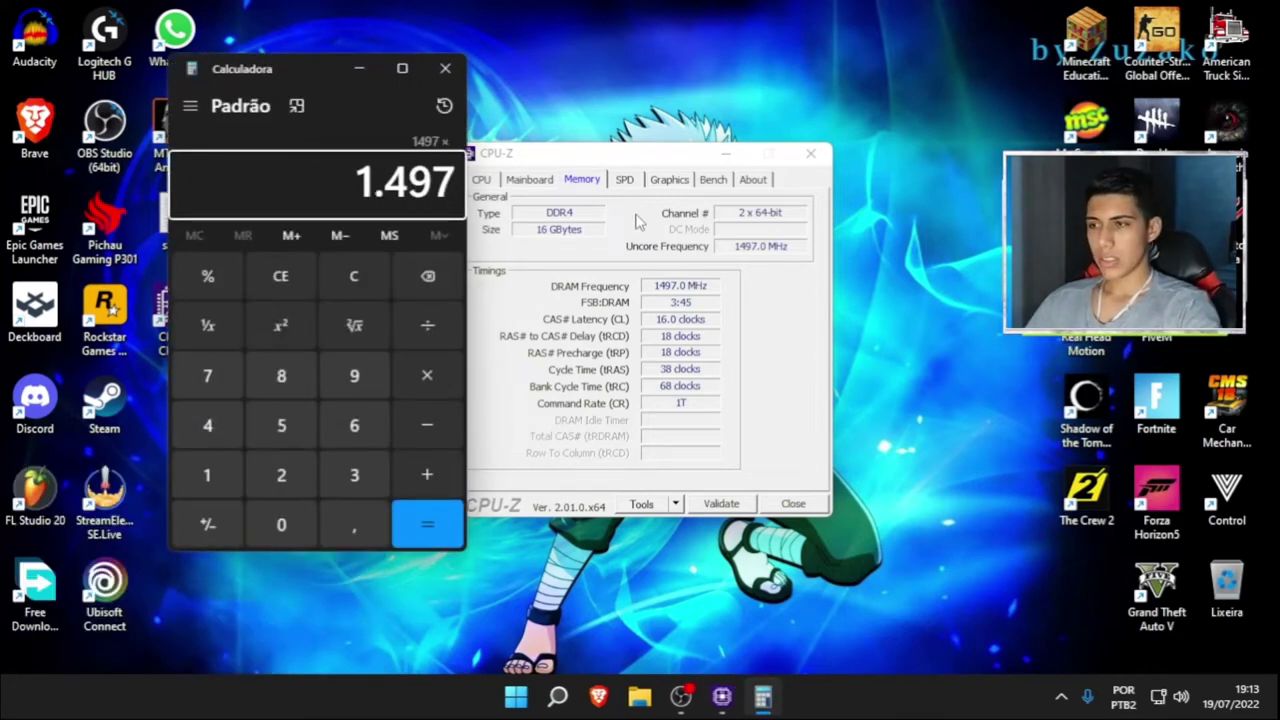
{"action": "type", "text": "*2"}
{"action": "key", "text": "Return"}
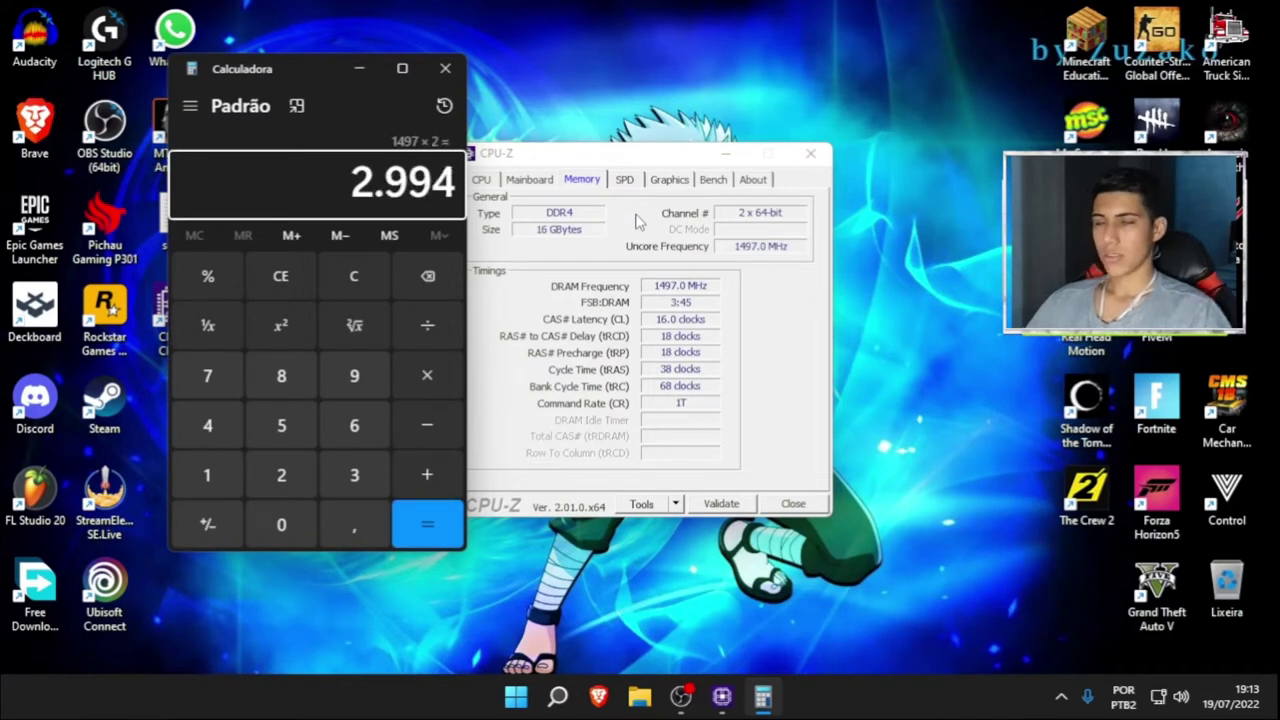
{"action": "left_click", "coordinate": [445, 69]}
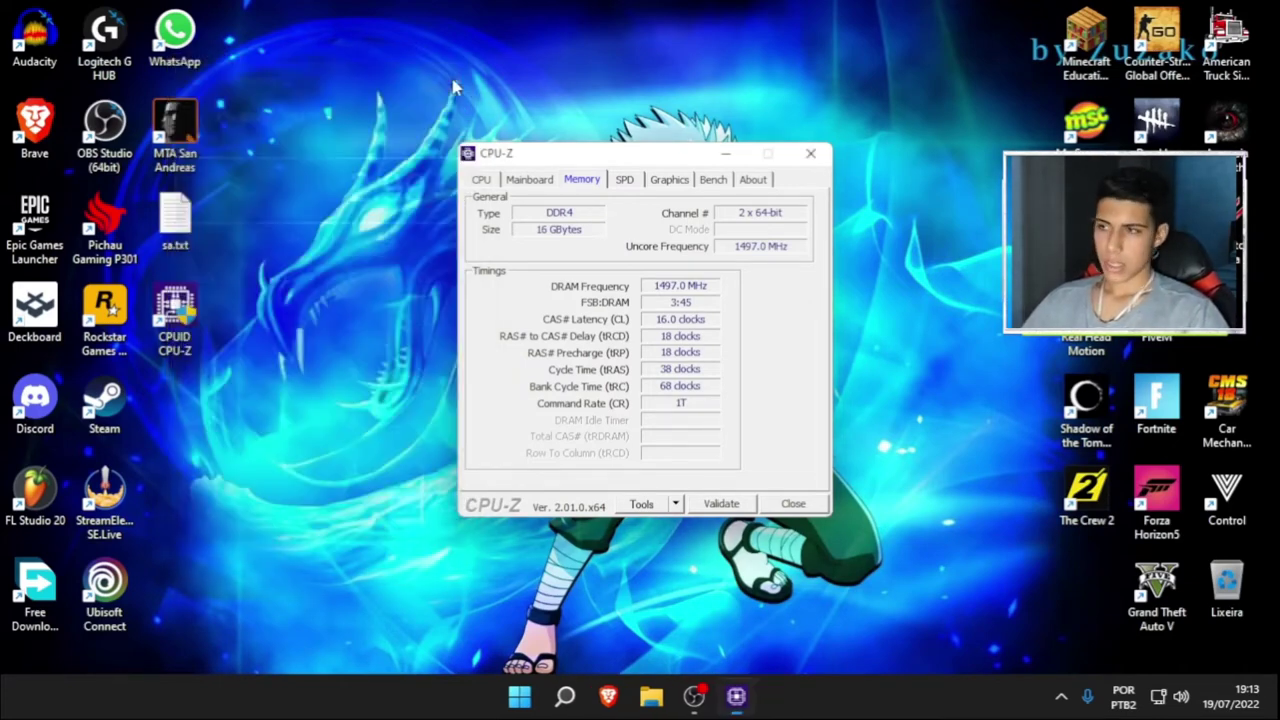
Check the SPD data of memory slots #1, #2 and #4, return to slot #2, and view the graphics details
{"action": "left_click", "coordinate": [628, 180]}
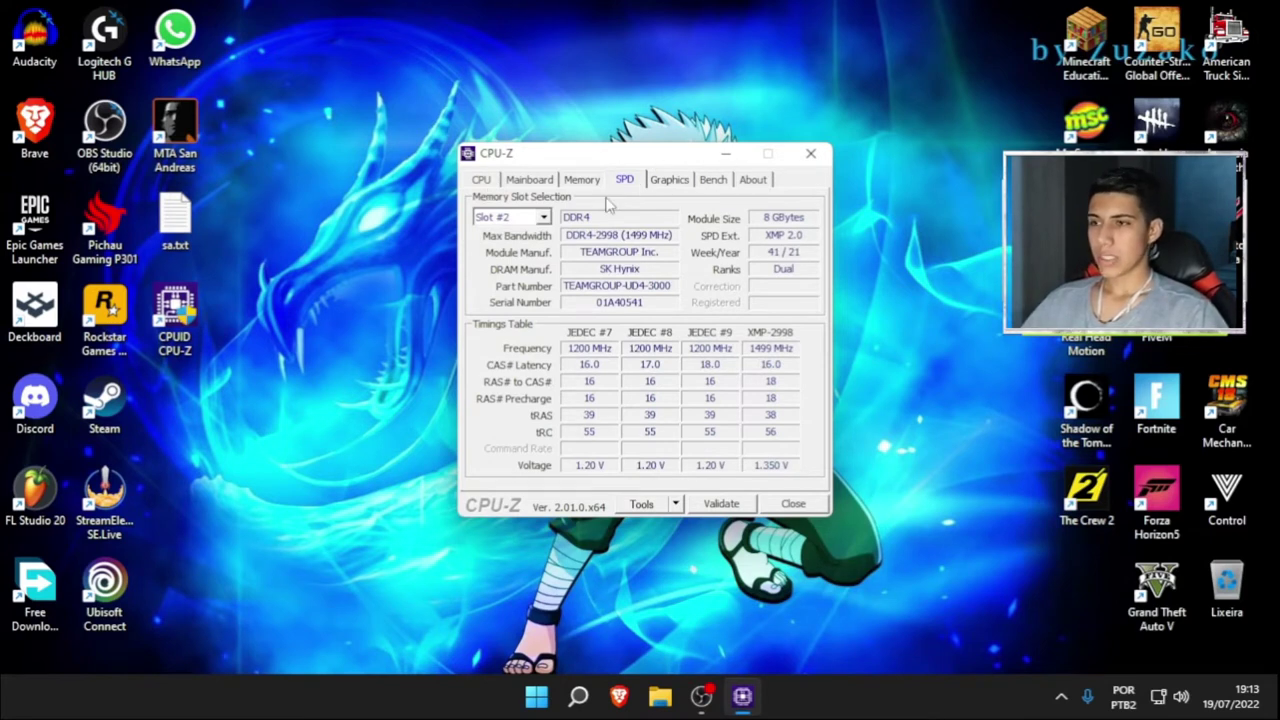
{"action": "left_click", "coordinate": [541, 220]}
{"action": "left_click", "coordinate": [495, 233]}
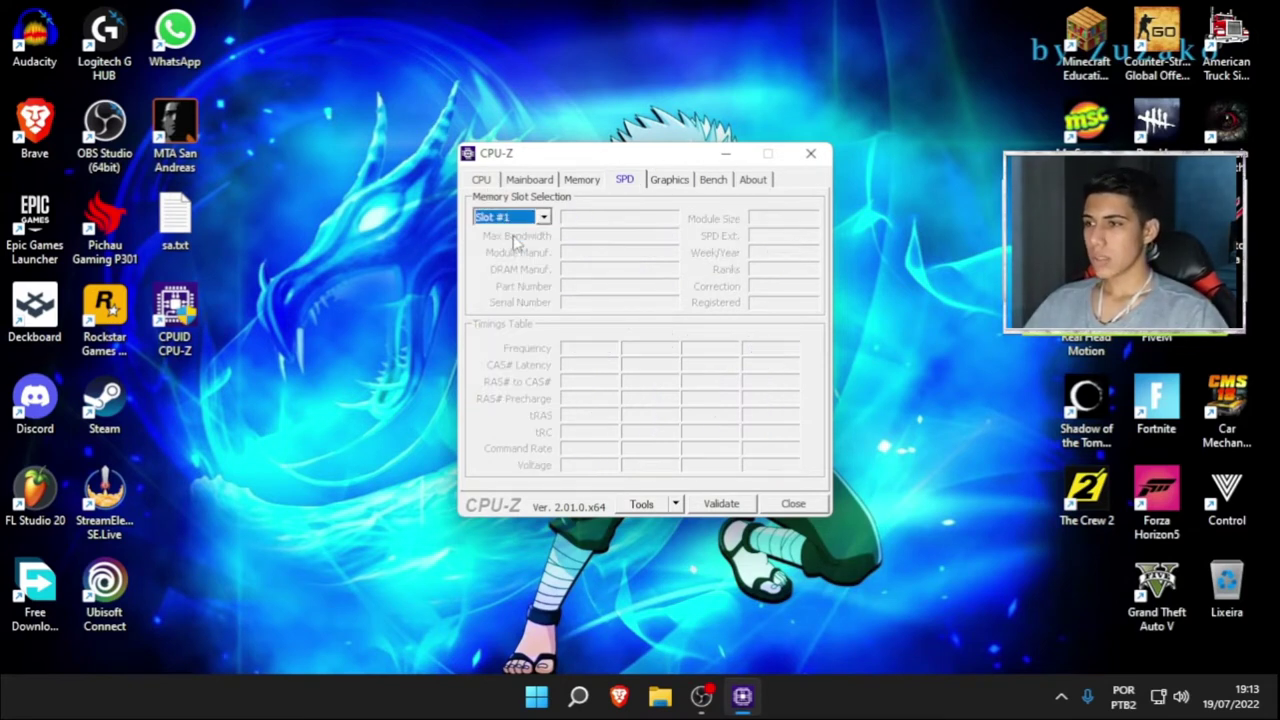
{"action": "left_click", "coordinate": [510, 217]}
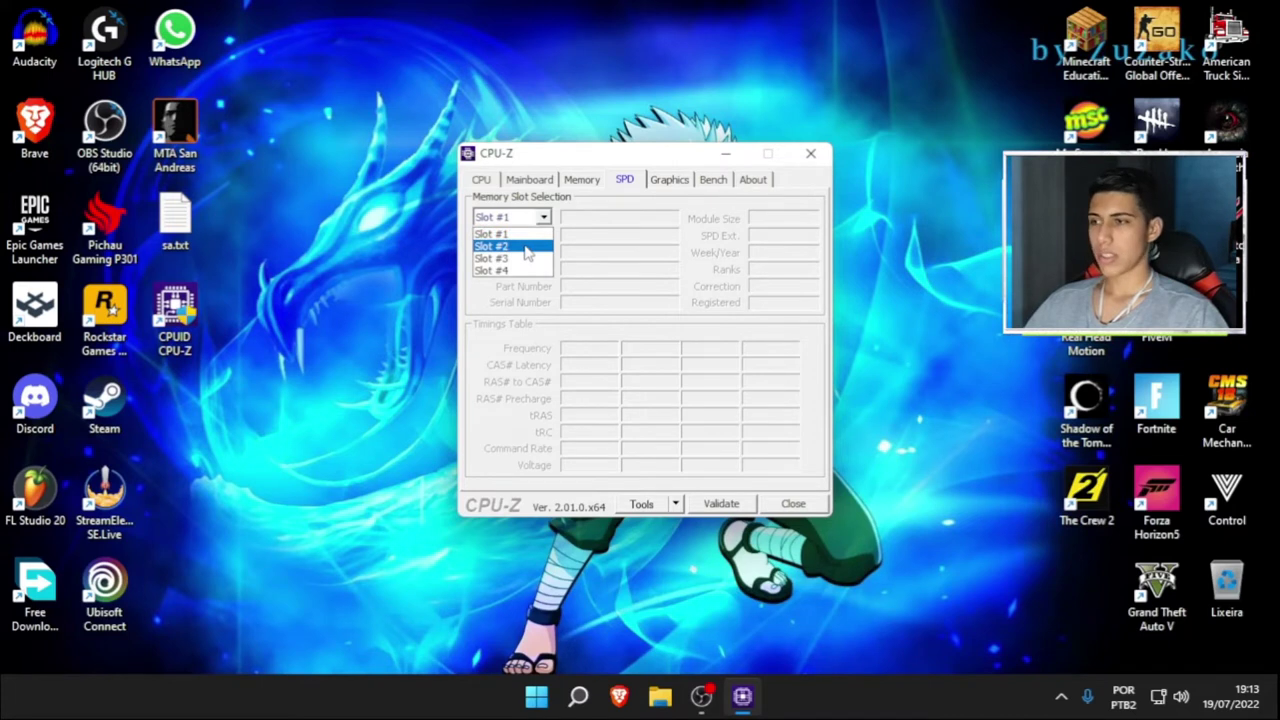
{"action": "left_click", "coordinate": [524, 247]}
{"action": "left_click", "coordinate": [543, 217]}
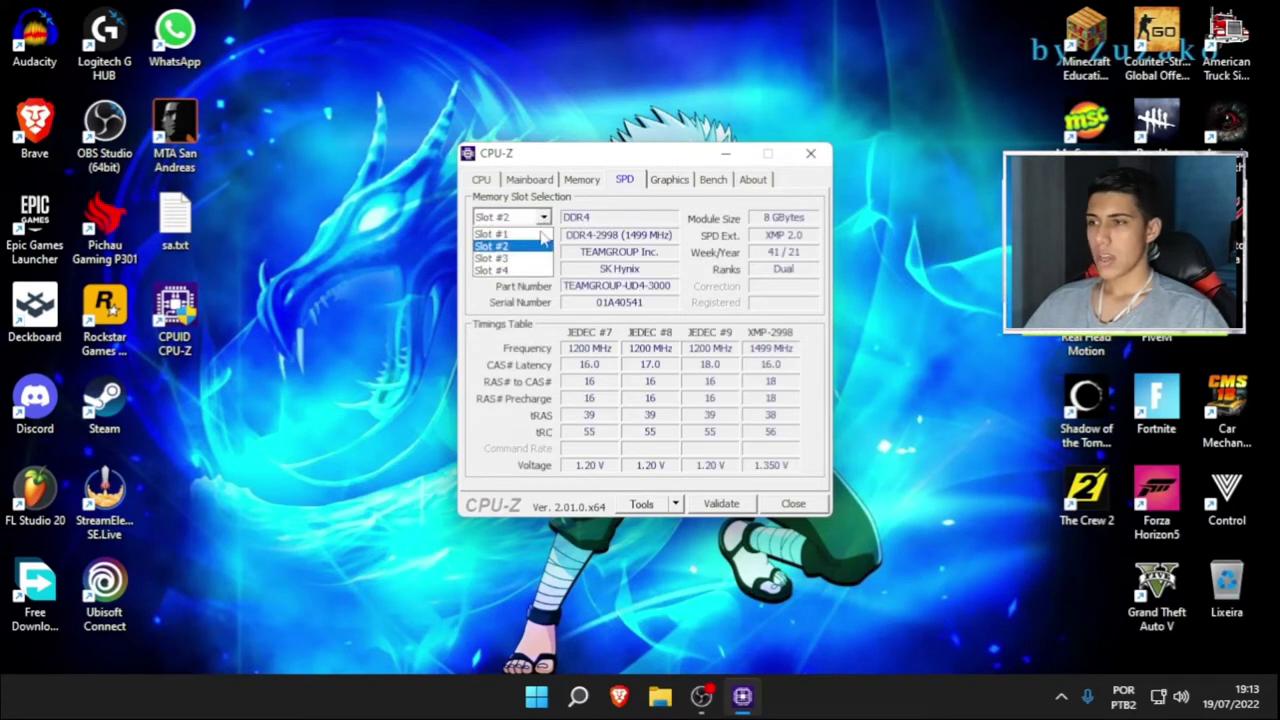
{"action": "left_click", "coordinate": [492, 272]}
{"action": "left_click", "coordinate": [543, 217]}
{"action": "left_click", "coordinate": [540, 246]}
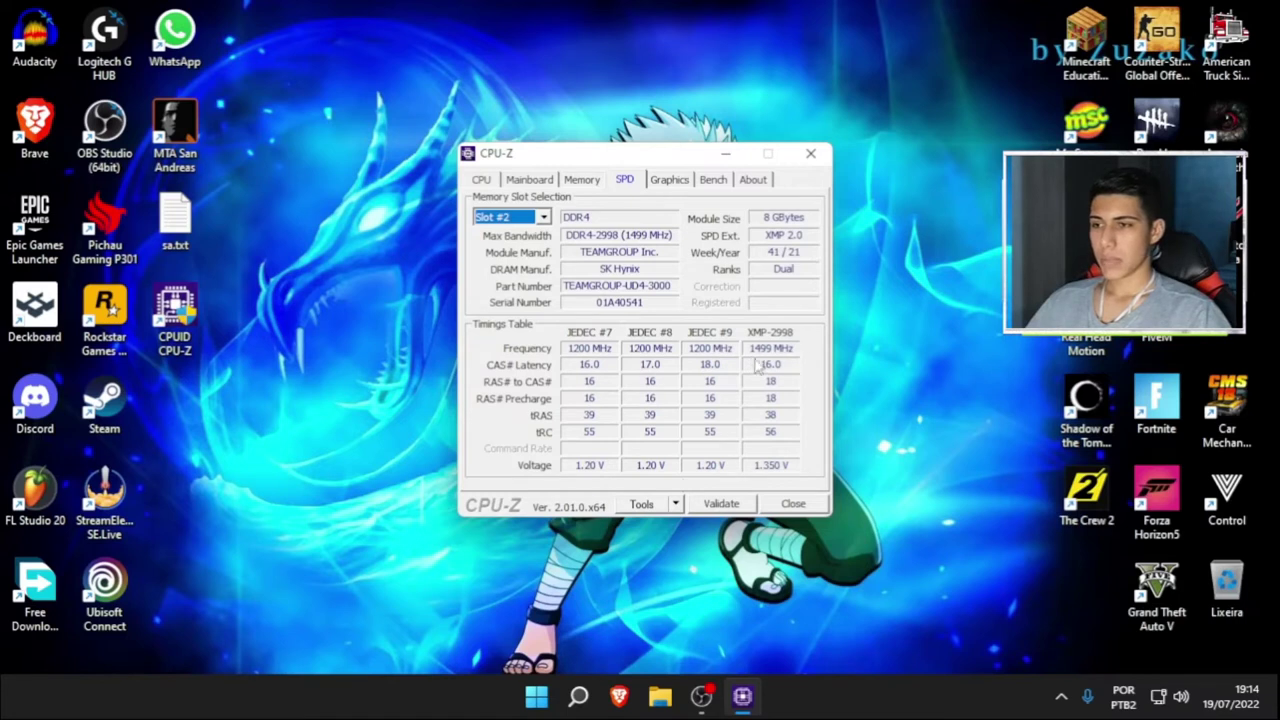
{"action": "left_click", "coordinate": [672, 184]}
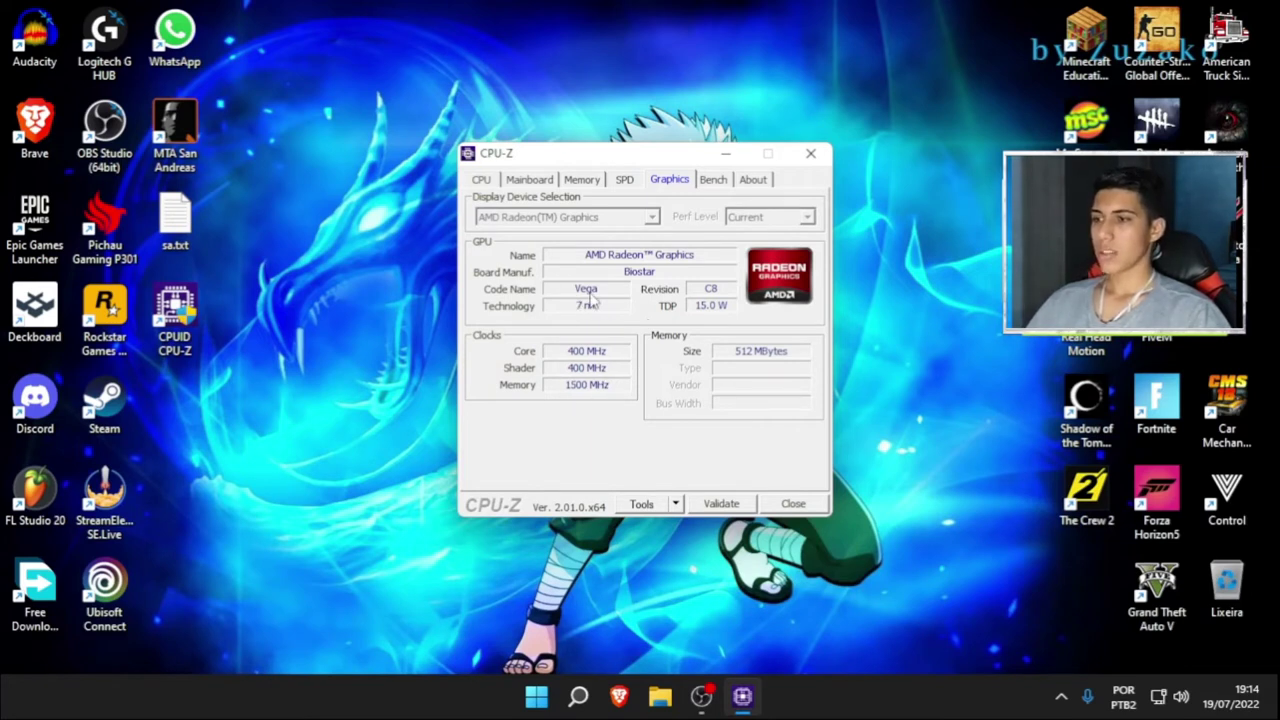
Run the CPU benchmark and set the Intel Core i9-10900K as the reference processor for comparison
{"action": "left_click", "coordinate": [714, 185]}
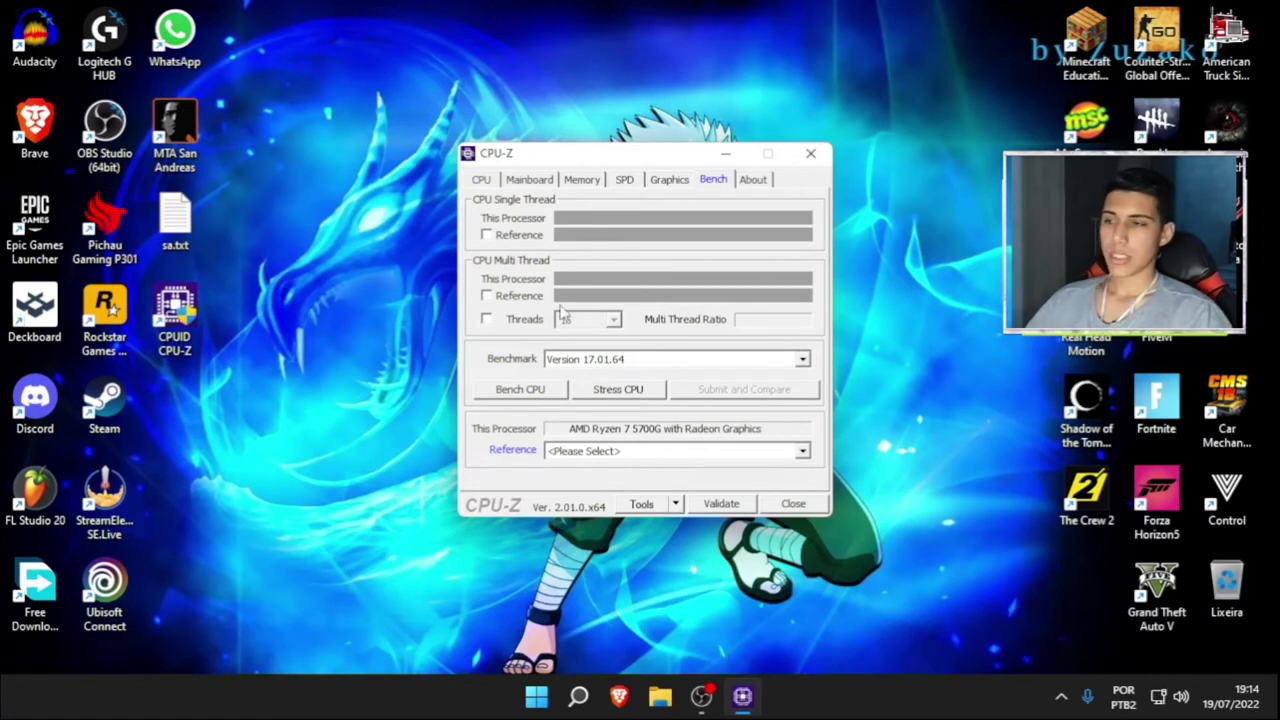
{"action": "left_click", "coordinate": [510, 390]}
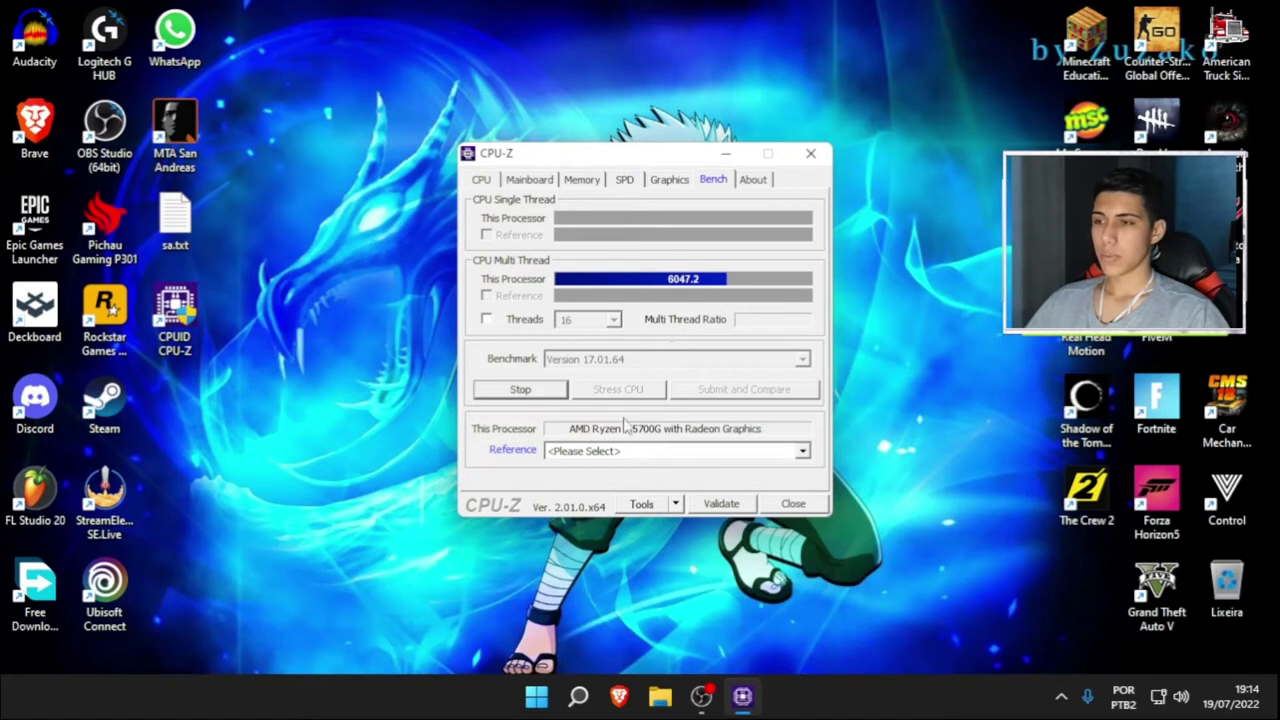
{"action": "left_click", "coordinate": [803, 451]}
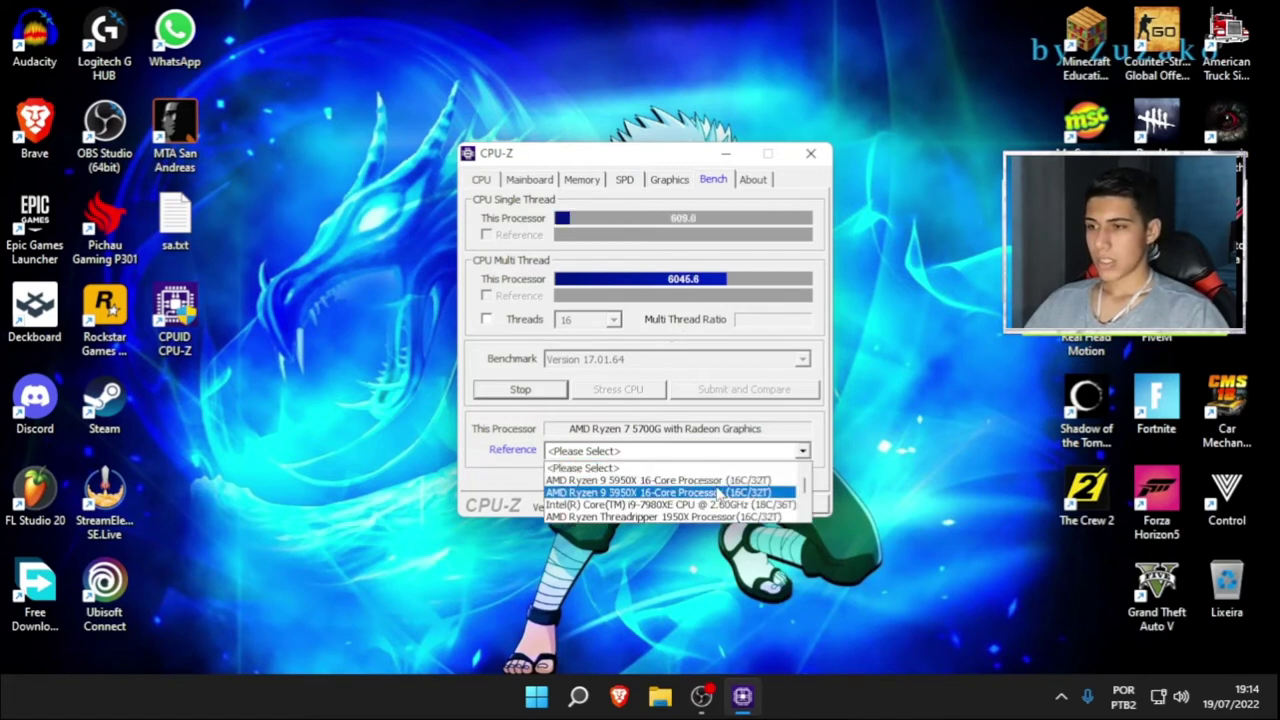
{"action": "scroll", "coordinate": [705, 500], "scroll_direction": "down", "scroll_amount": 3}
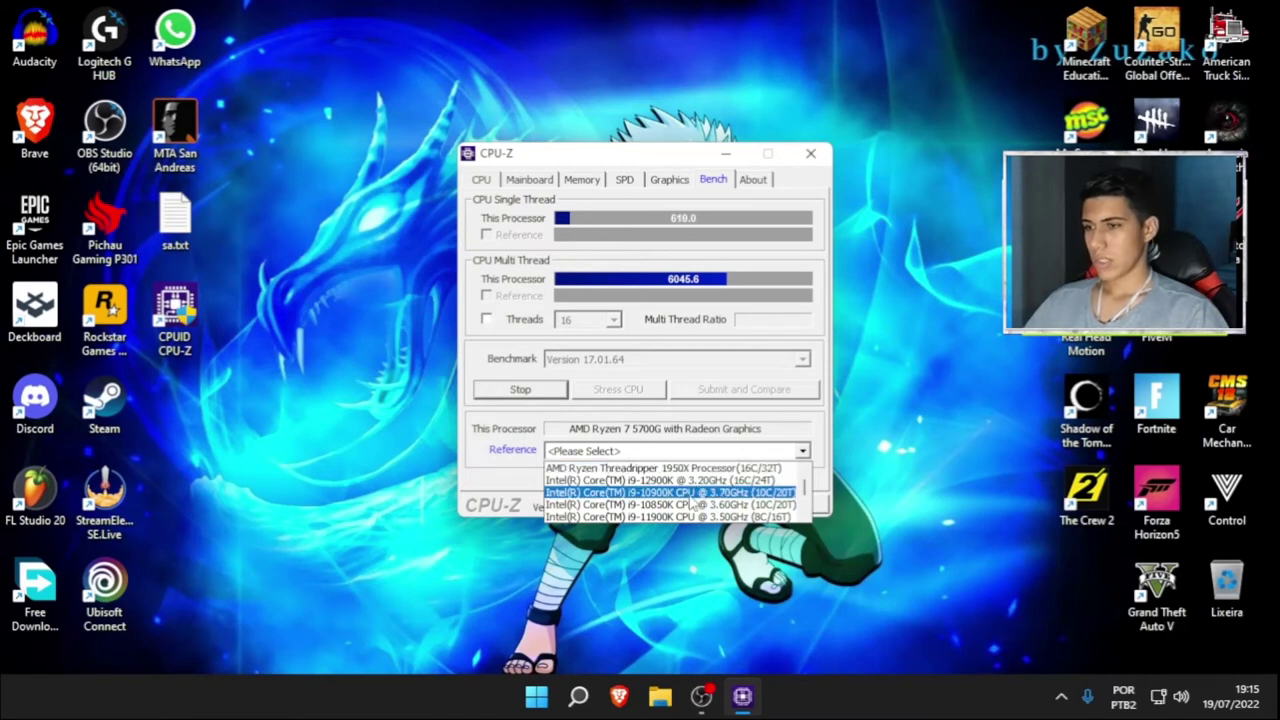
{"action": "left_click", "coordinate": [660, 493]}
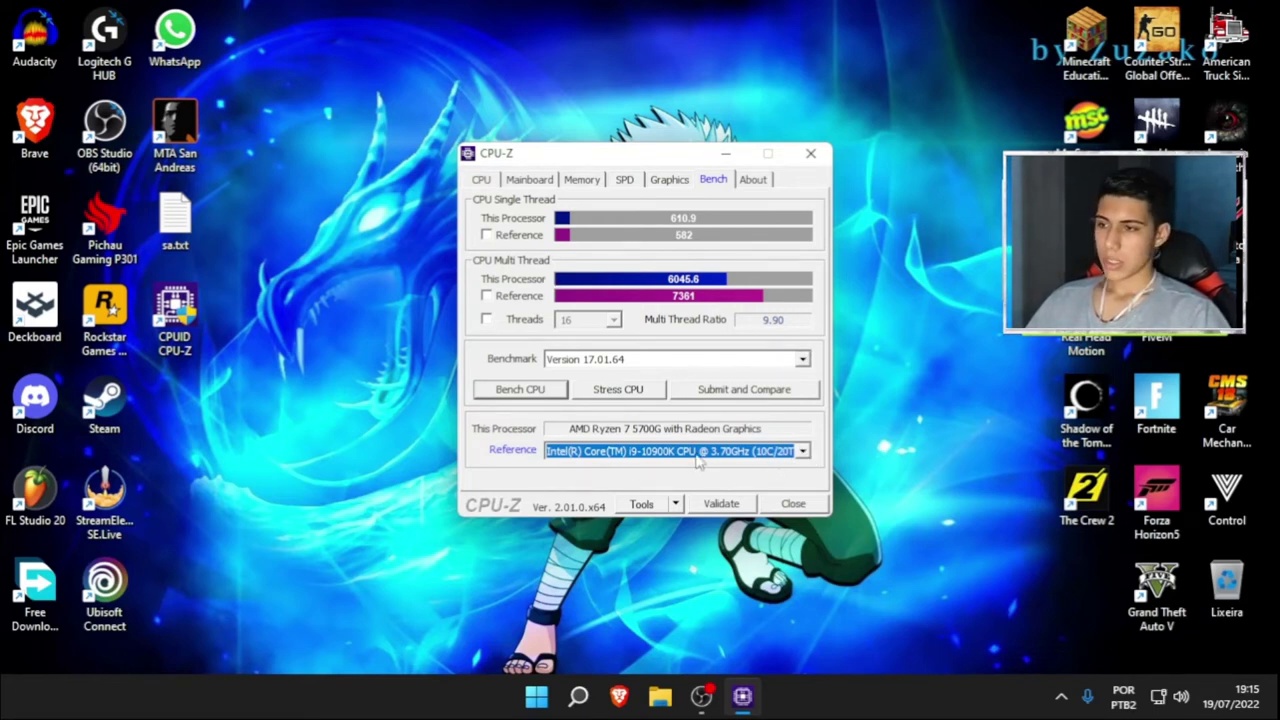
Set the Intel Core i9-11900K as the reference processor, show the scores relative to its single-thread result, and return to absolute scores
{"action": "left_click", "coordinate": [802, 452]}
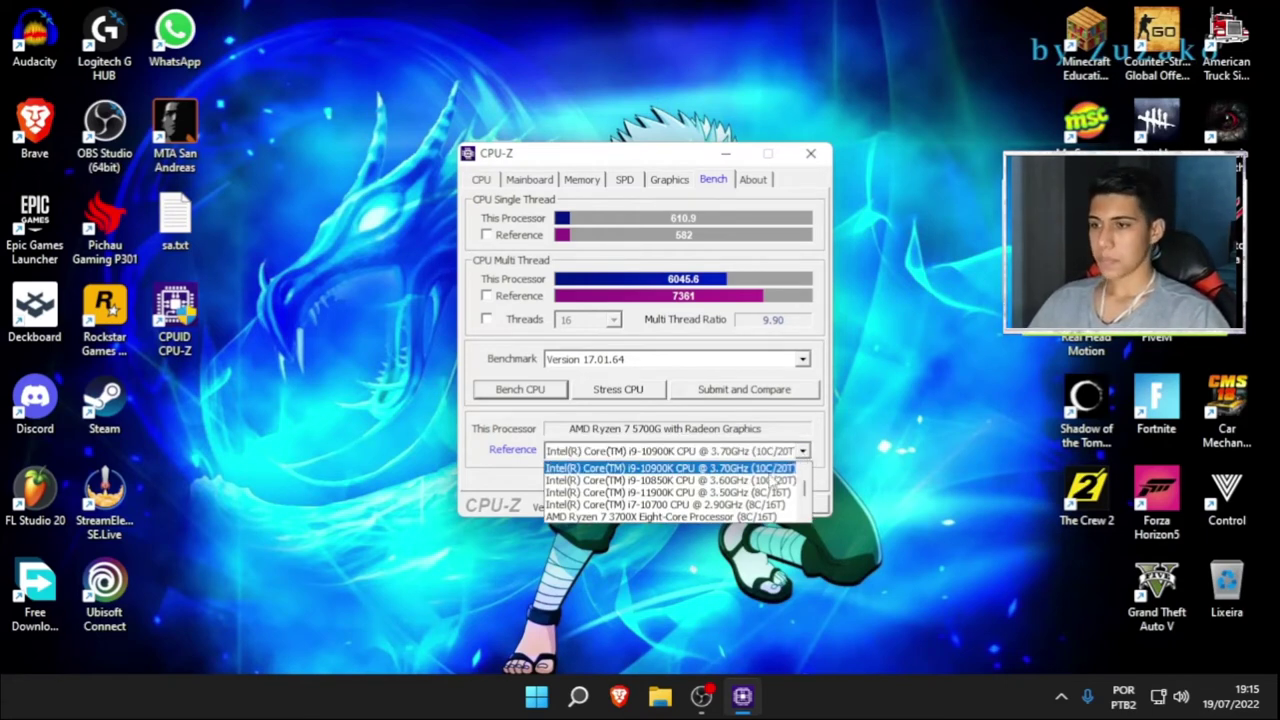
{"action": "left_click", "coordinate": [668, 493]}
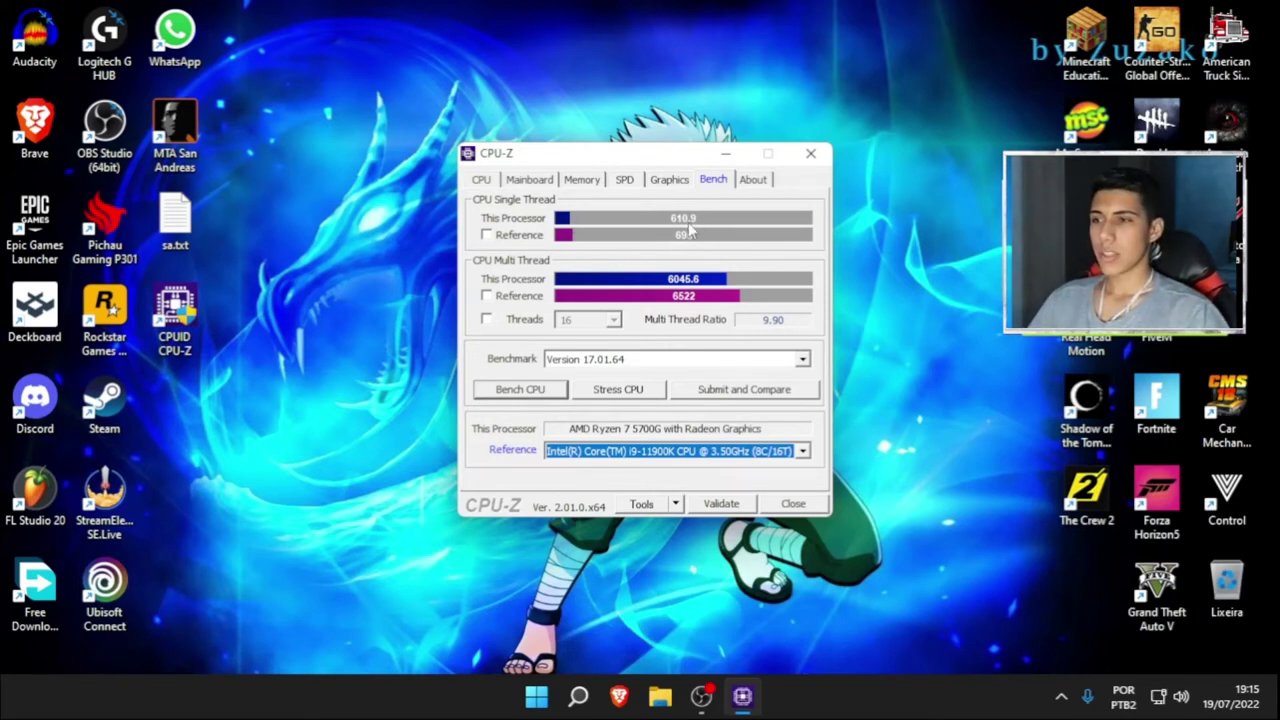
{"action": "left_click", "coordinate": [530, 235]}
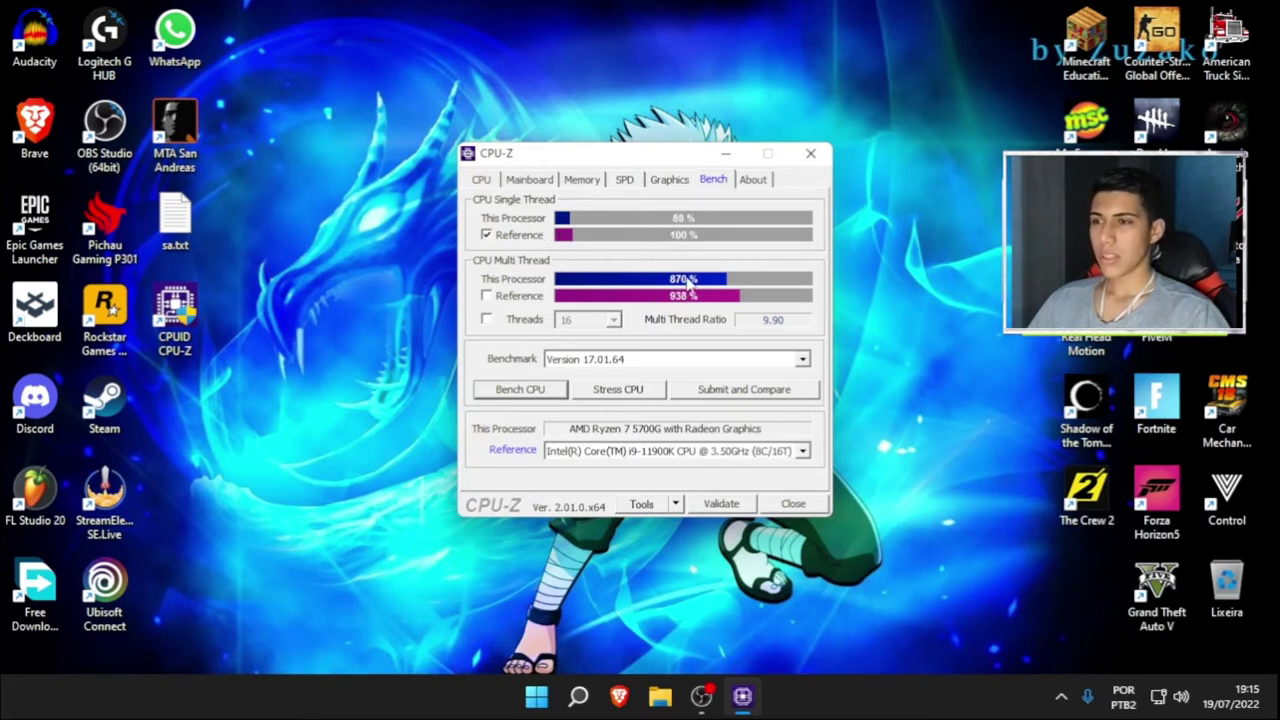
{"action": "left_click", "coordinate": [487, 235]}
Check the available benchmark versions without changing the selection, and set the Intel Core i7-10700 as the reference processor
{"action": "left_click", "coordinate": [802, 360]}
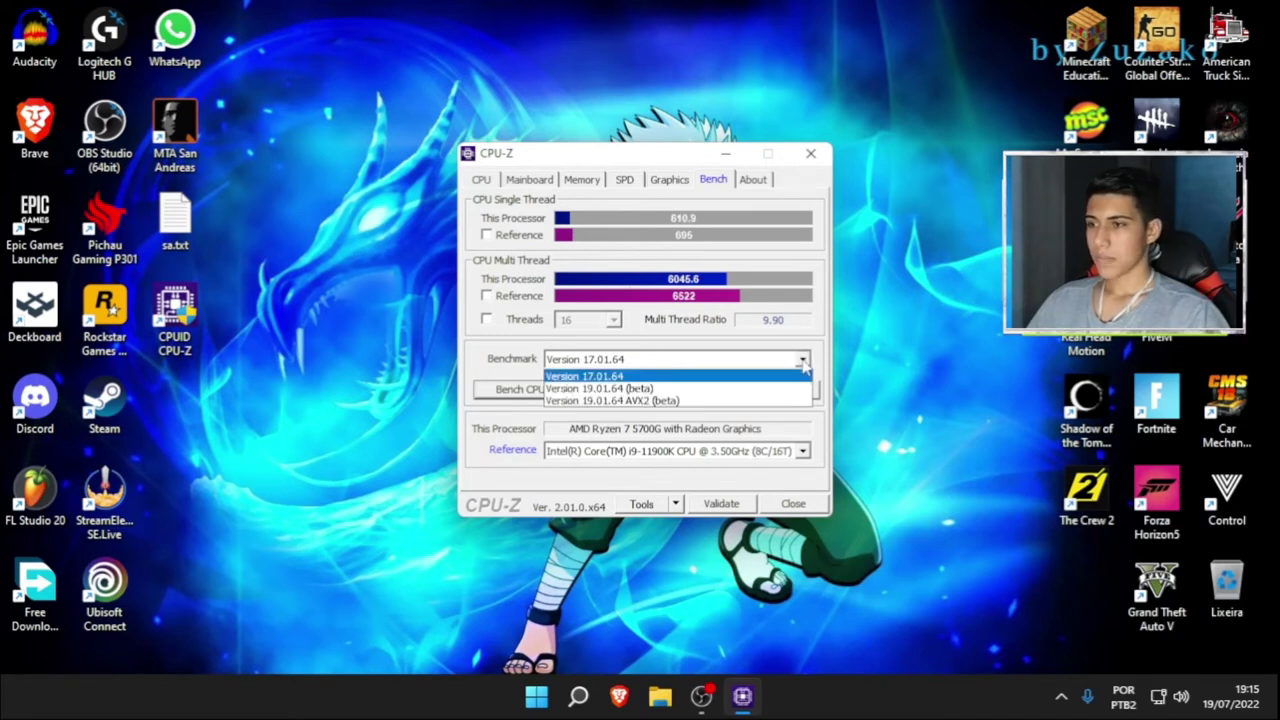
{"action": "left_click", "coordinate": [803, 364]}
{"action": "left_click", "coordinate": [803, 452]}
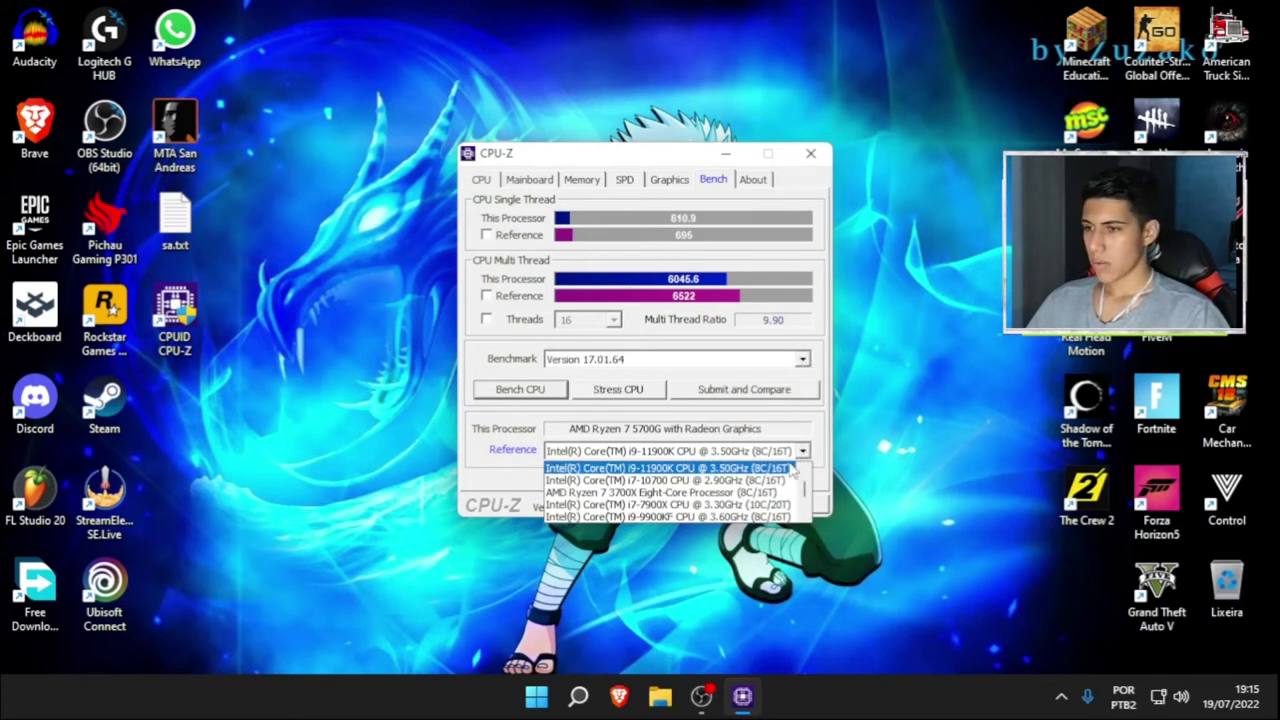
{"action": "left_click", "coordinate": [697, 484]}
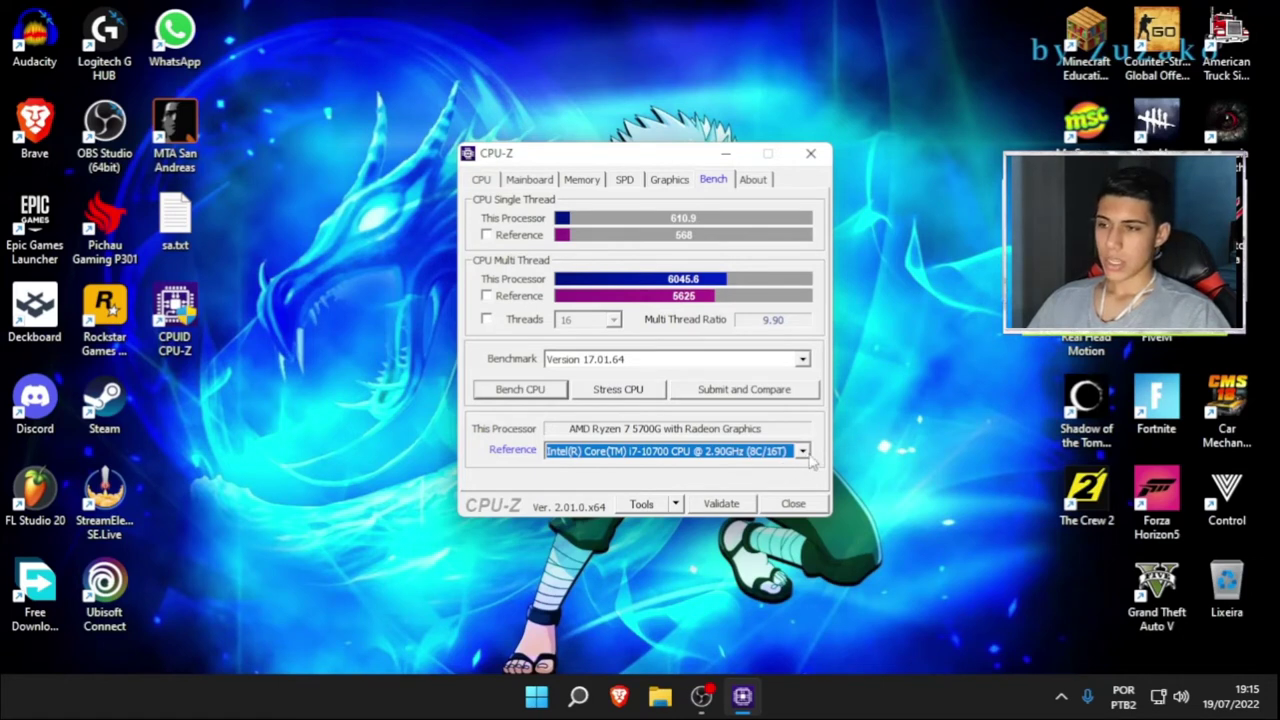
Look through the reference processors and select the Intel Core i9-11900K again for comparison
{"action": "left_click", "coordinate": [803, 451]}
{"action": "scroll", "coordinate": [700, 488], "scroll_direction": "up", "scroll_amount": 2}
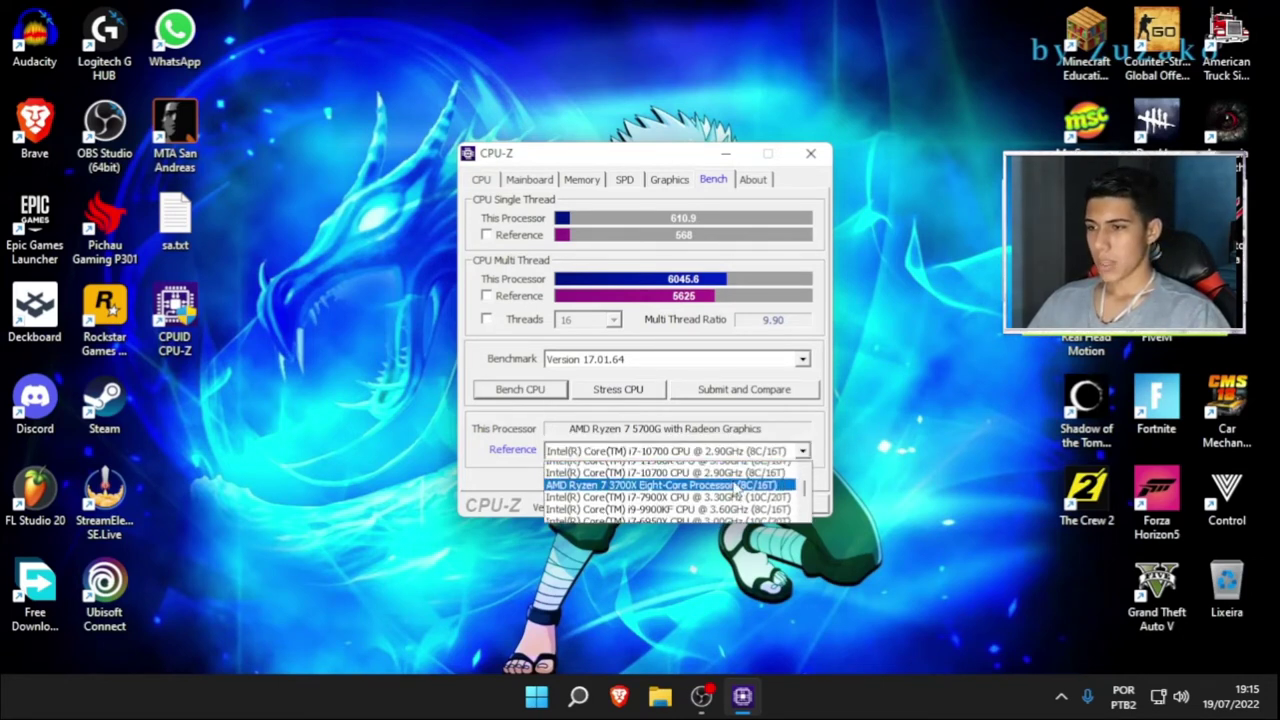
{"action": "scroll", "coordinate": [660, 493], "scroll_direction": "up", "scroll_amount": 4}
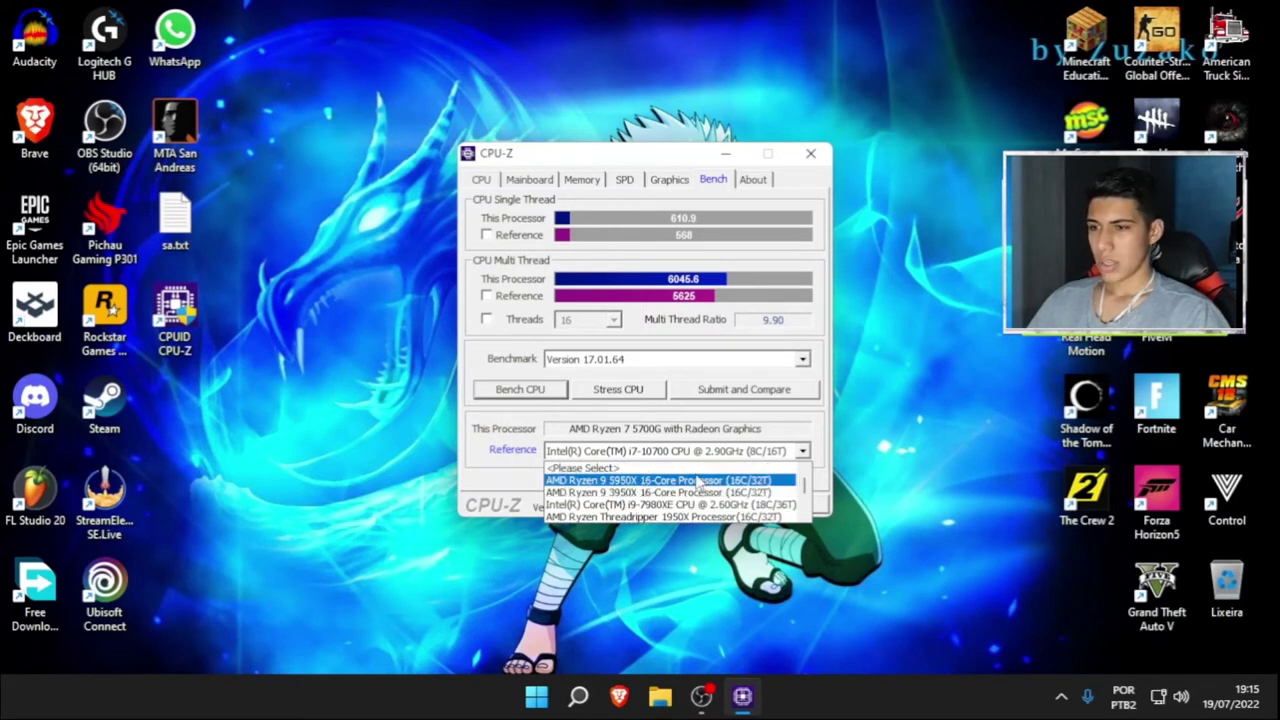
{"action": "scroll", "coordinate": [700, 483], "scroll_direction": "down", "scroll_amount": 4}
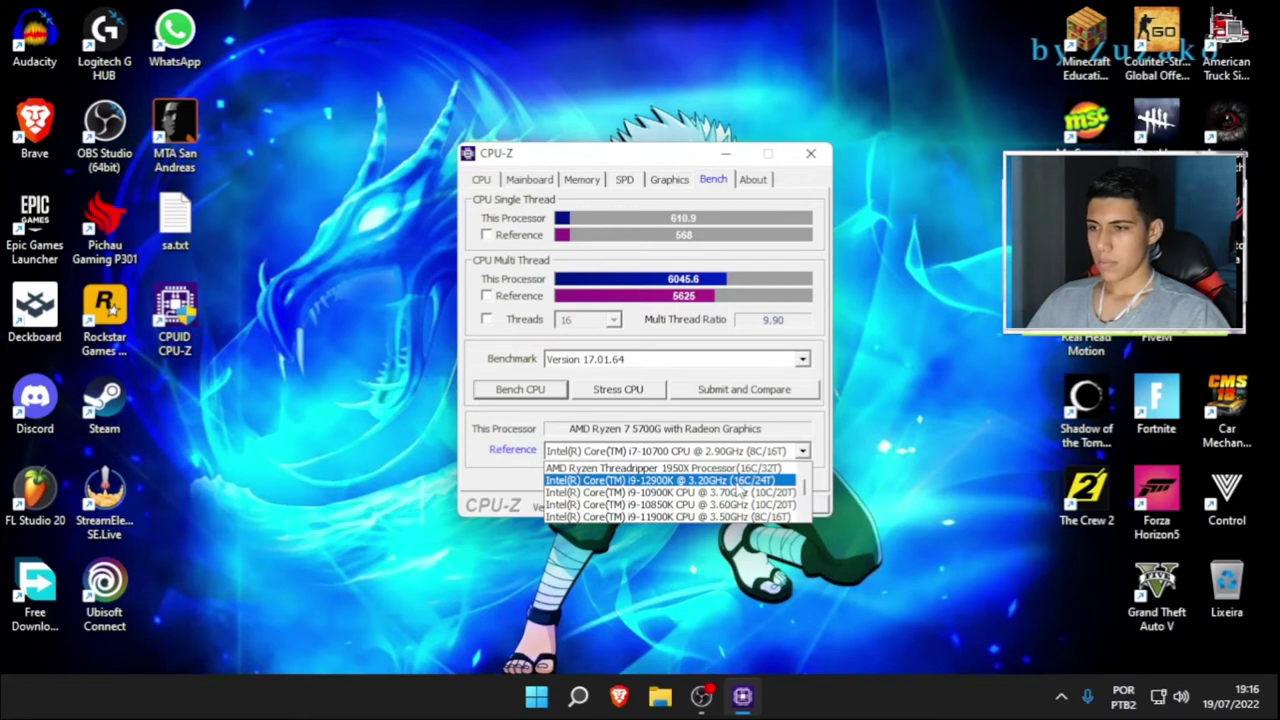
{"action": "scroll", "coordinate": [740, 490], "scroll_direction": "down", "scroll_amount": 4}
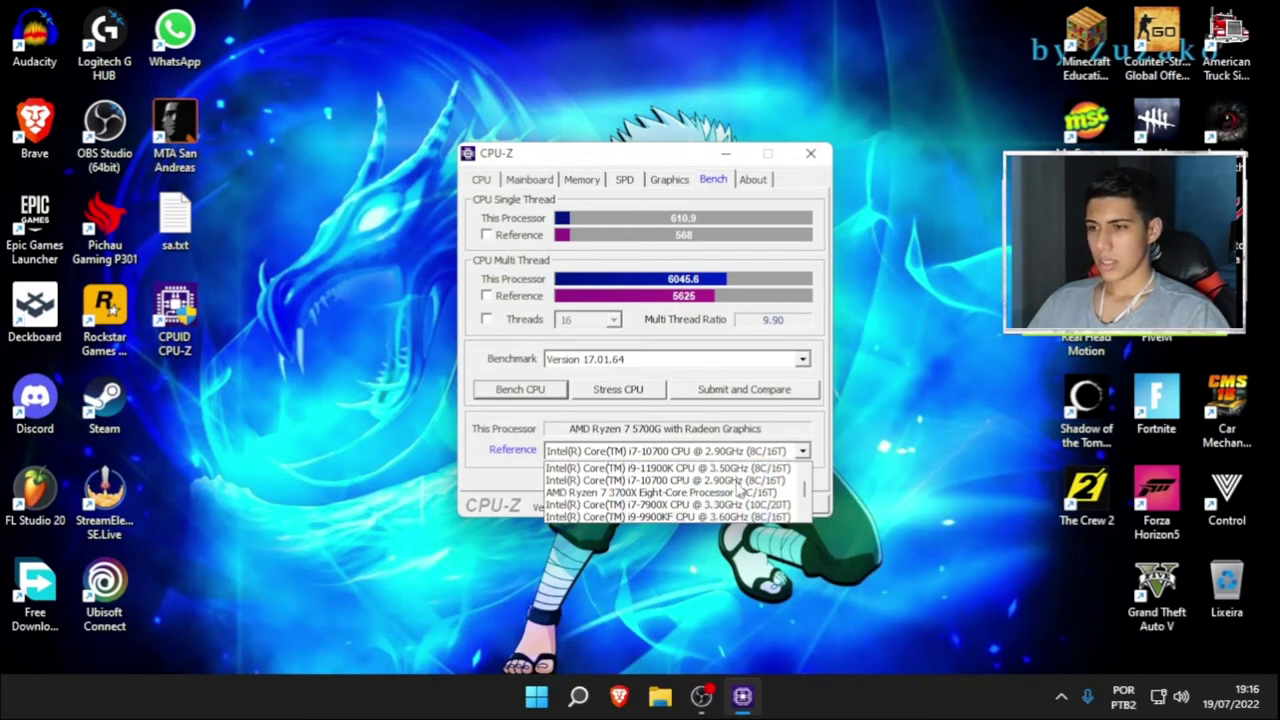
{"action": "scroll", "coordinate": [740, 490], "scroll_direction": "up", "scroll_amount": 4}
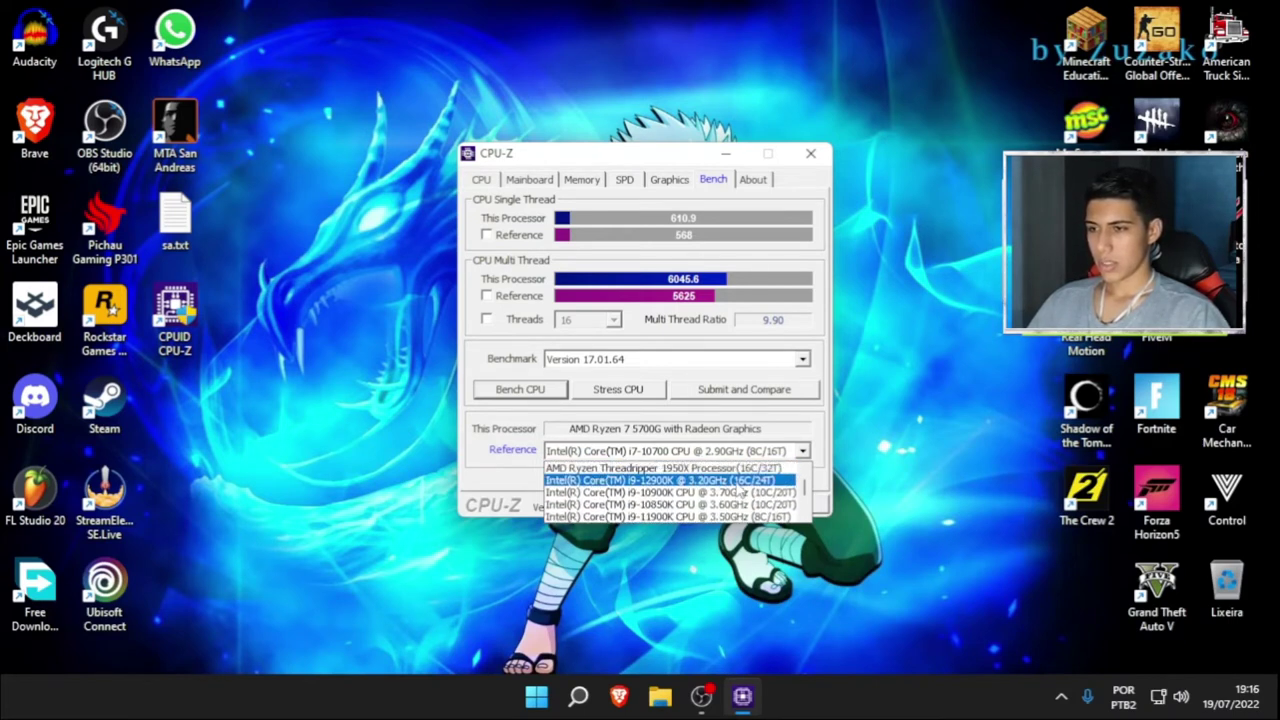
{"action": "left_click", "coordinate": [687, 517]}
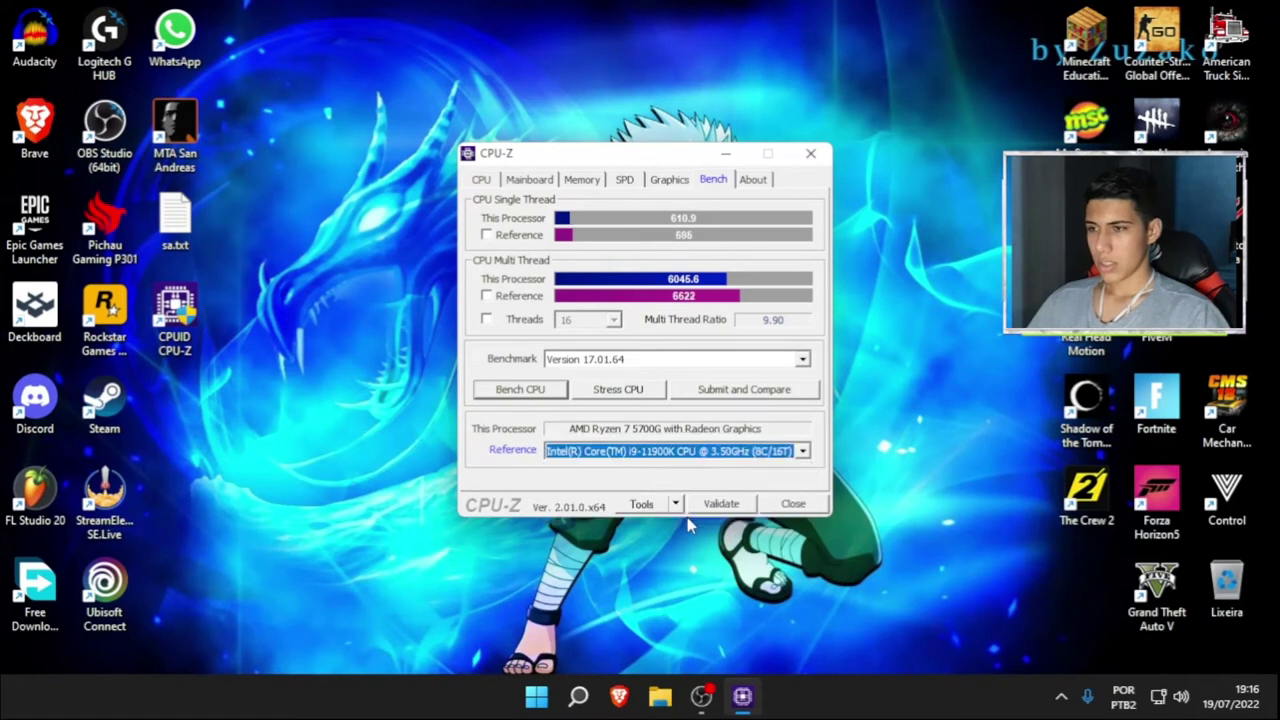
Compare the benchmark scores with the AMD FX-8350 as the reference processor
{"action": "left_click", "coordinate": [803, 452]}
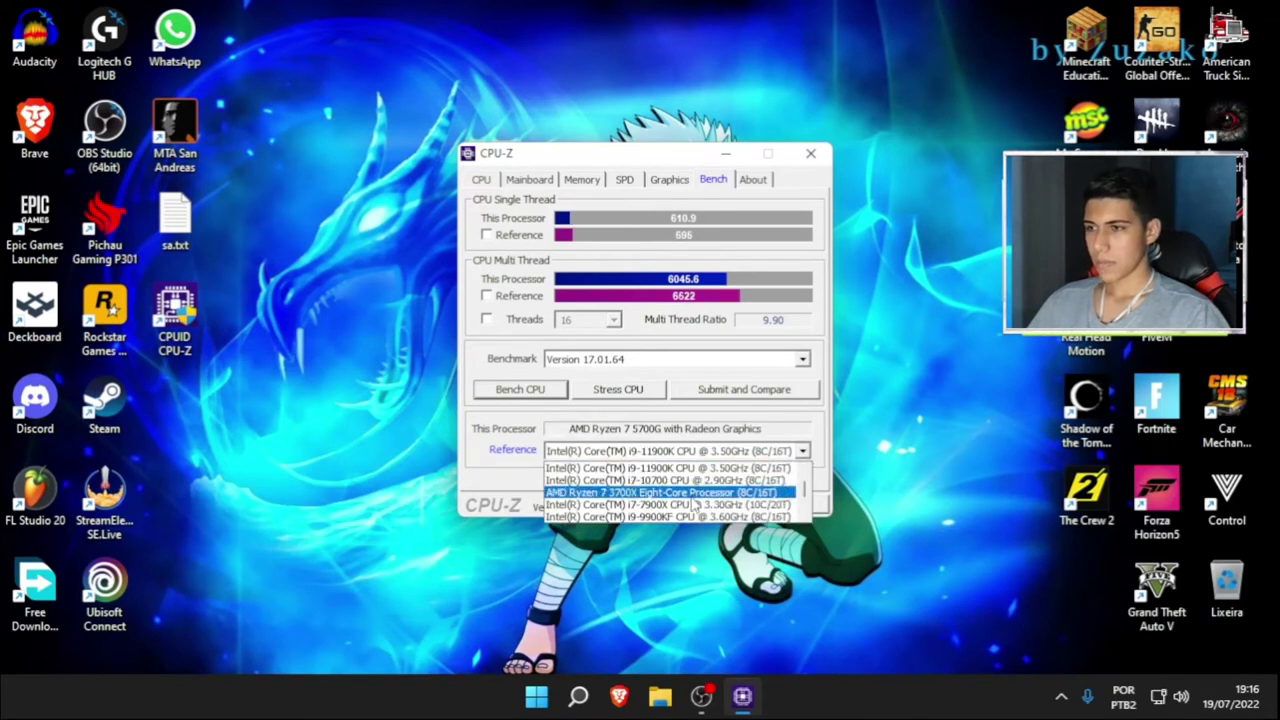
{"action": "scroll", "coordinate": [697, 505], "scroll_direction": "down", "scroll_amount": 10}
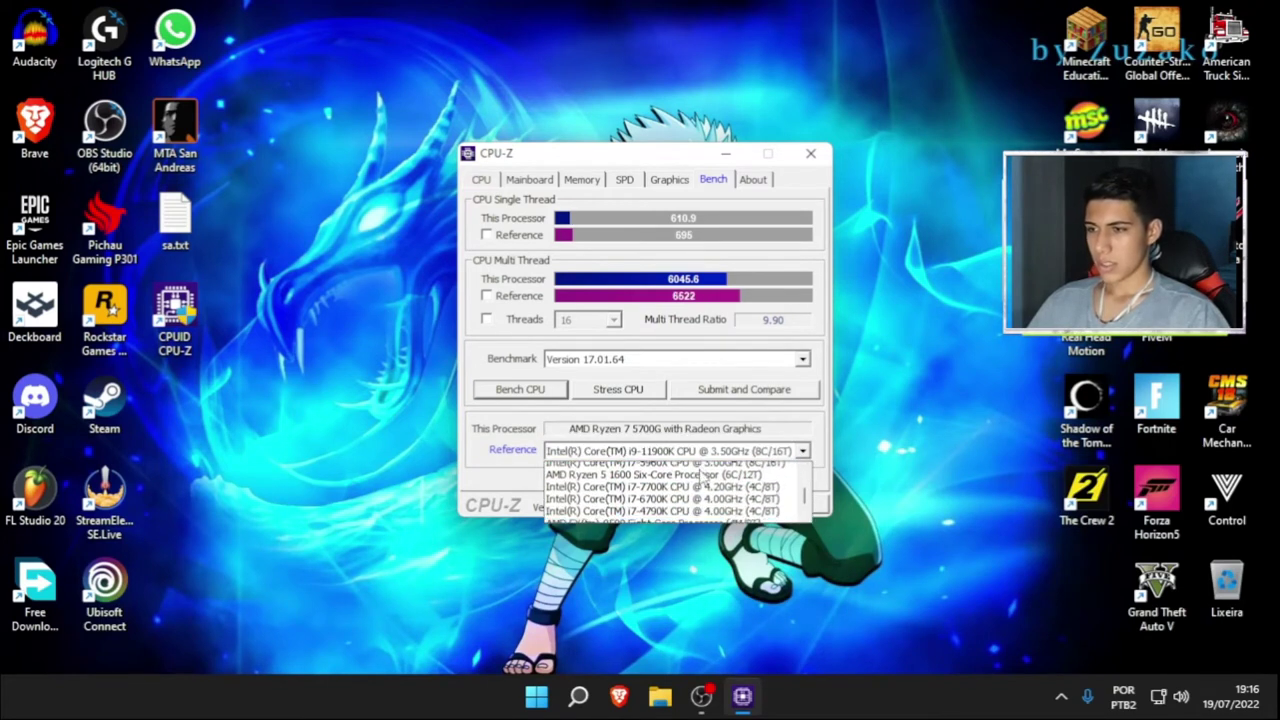
{"action": "scroll", "coordinate": [696, 505], "scroll_direction": "down", "scroll_amount": 3}
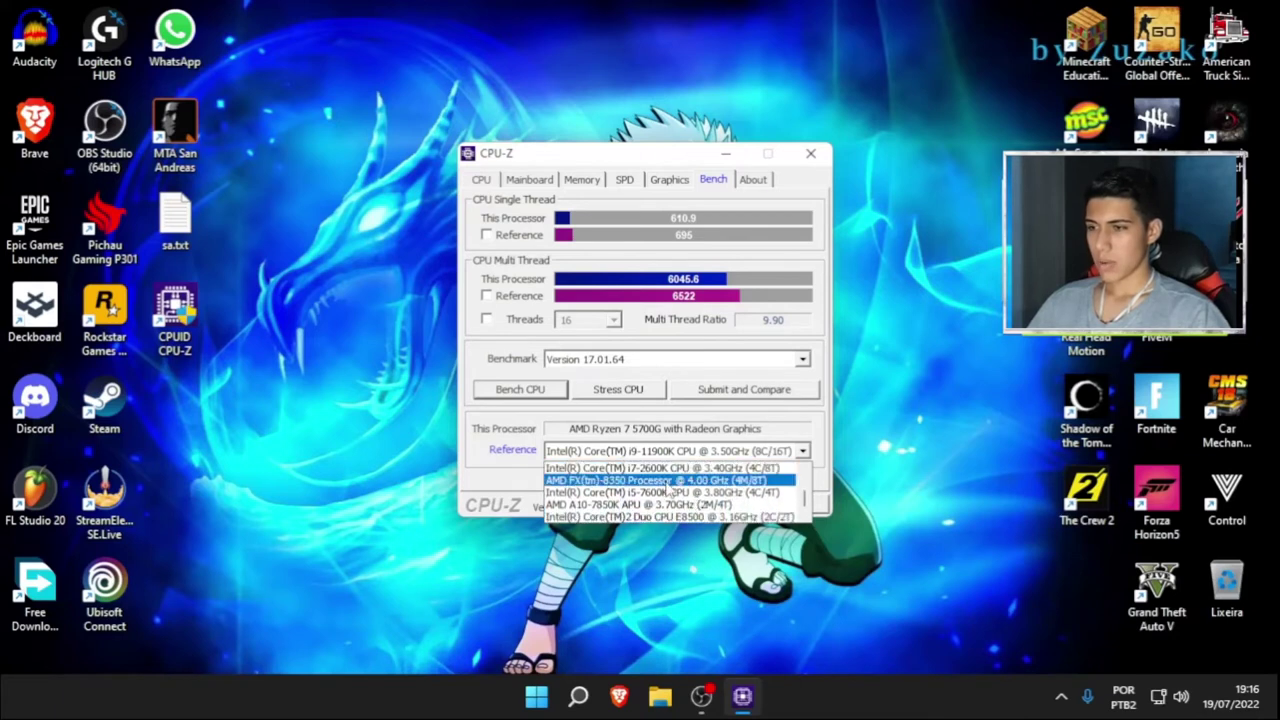
{"action": "left_click", "coordinate": [627, 482]}
Compare the scores with the Intel Core 2 Duo E8500 and the AMD A10-7850K as reference processors
{"action": "left_click", "coordinate": [723, 459]}
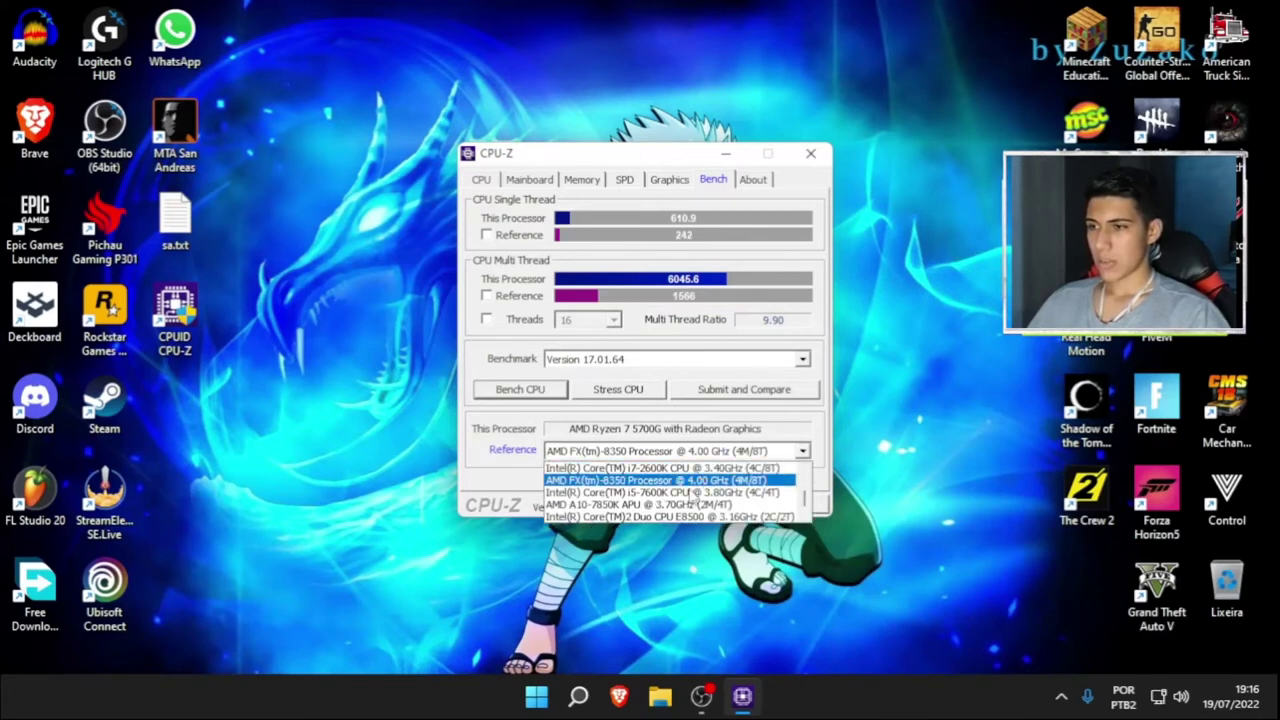
{"action": "left_click", "coordinate": [728, 478]}
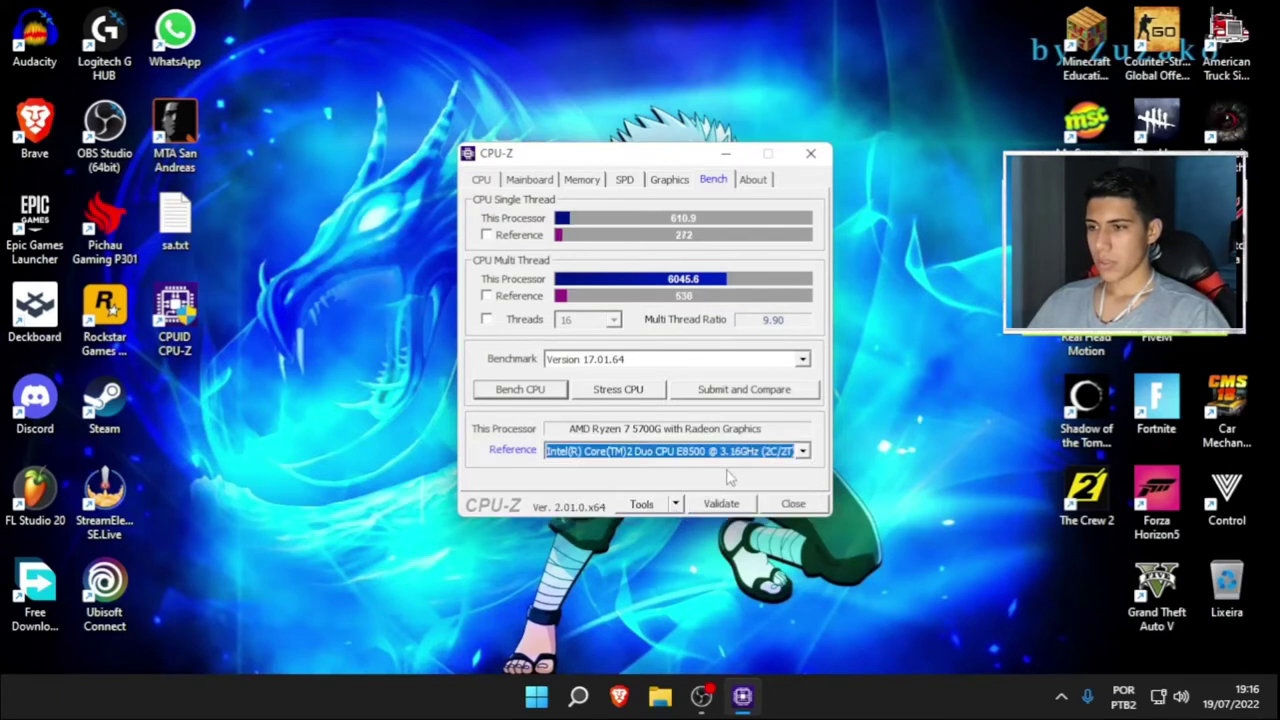
{"action": "left_click", "coordinate": [637, 452]}
{"action": "left_click", "coordinate": [645, 505]}
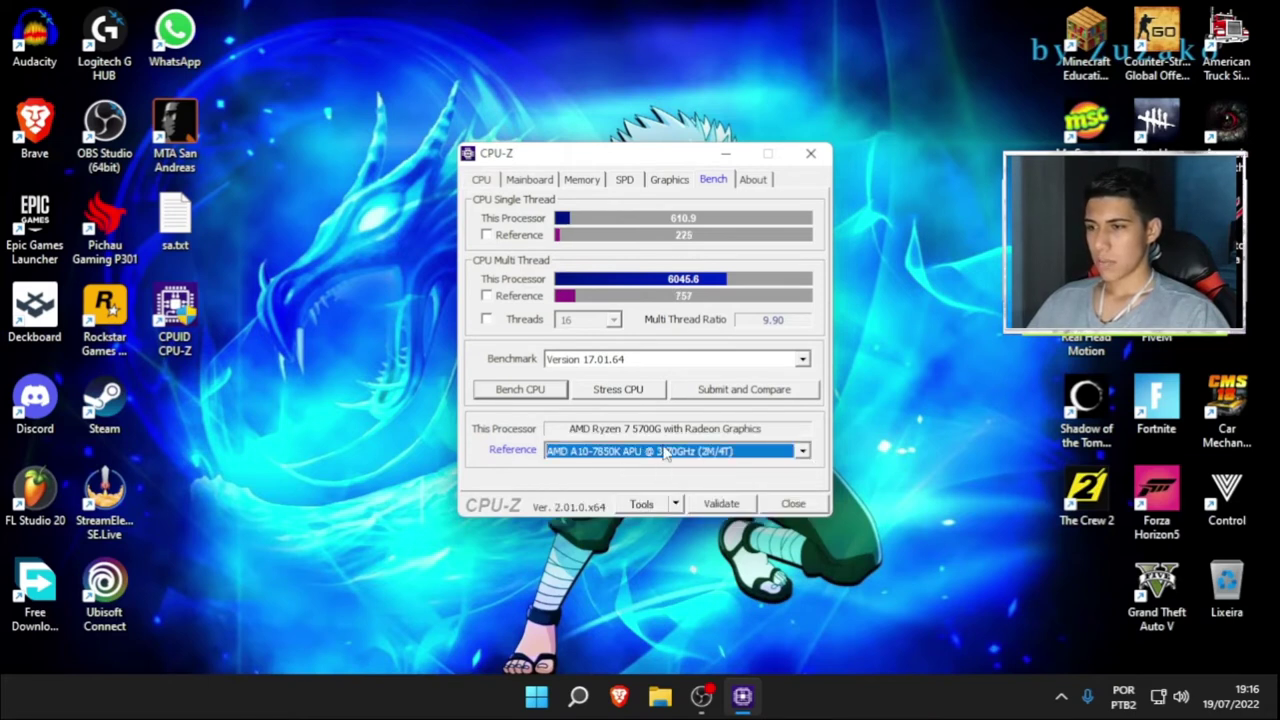
Set the AMD Ryzen 9 5950X as the reference processor, view the scores relative to its single-thread result, and restore absolute scores
{"action": "left_click", "coordinate": [678, 456]}
{"action": "scroll", "coordinate": [627, 495], "scroll_direction": "up", "scroll_amount": 5}
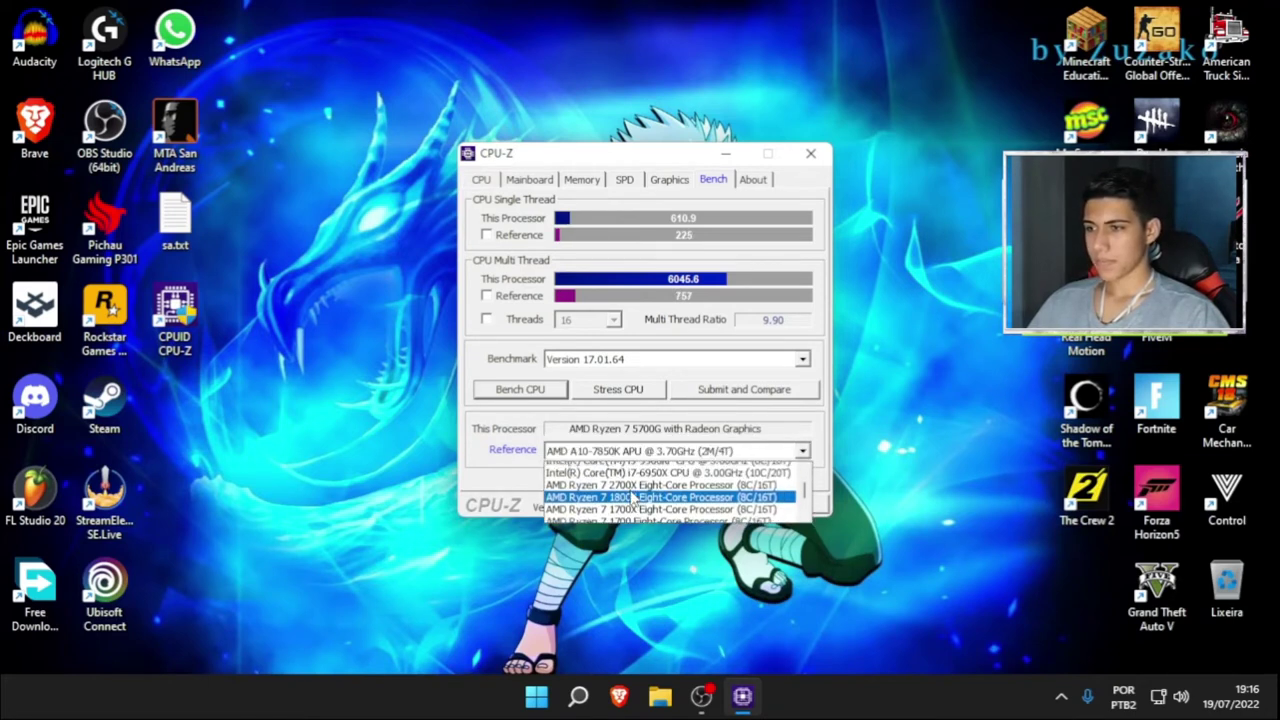
{"action": "left_click", "coordinate": [628, 495]}
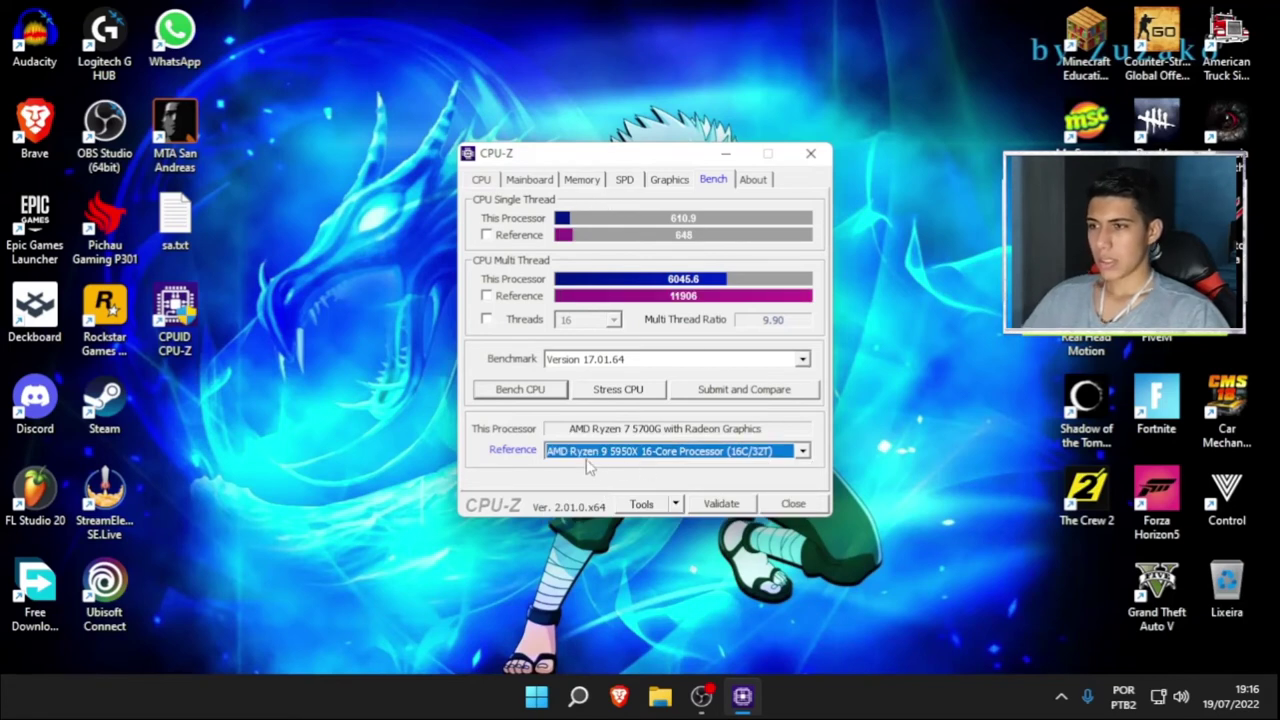
{"action": "left_click", "coordinate": [503, 237]}
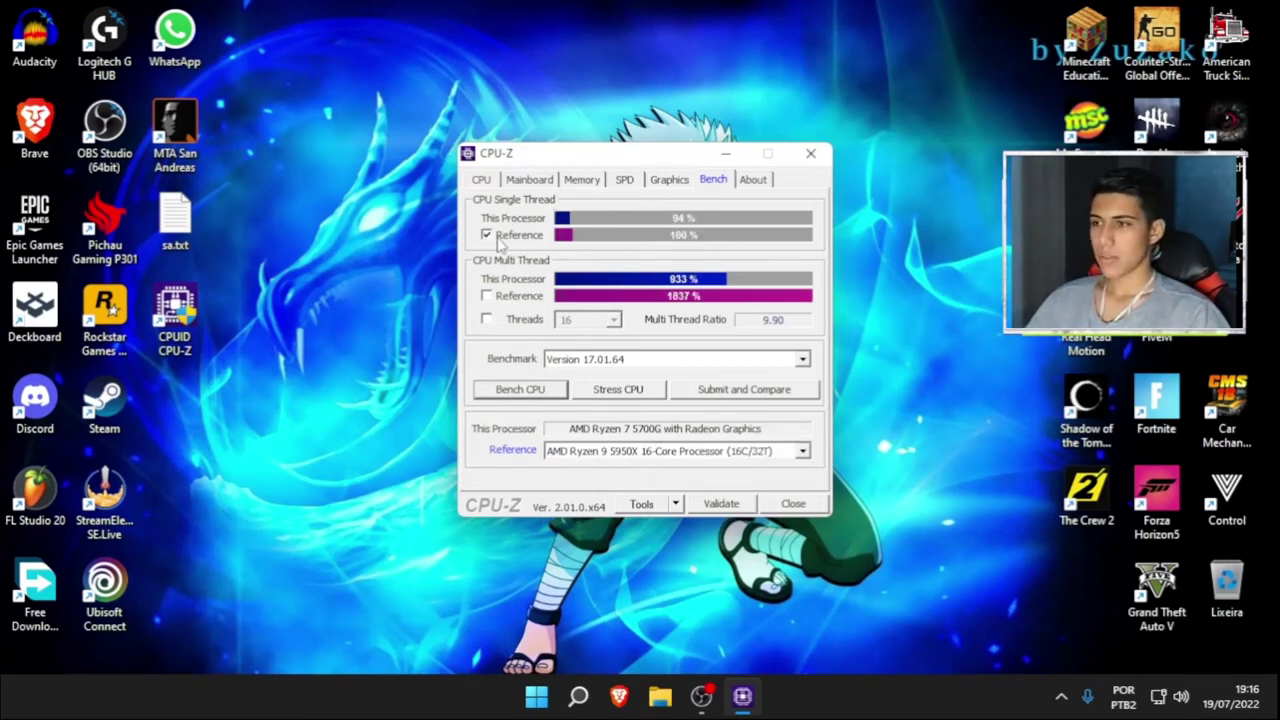
{"action": "left_click", "coordinate": [537, 234]}
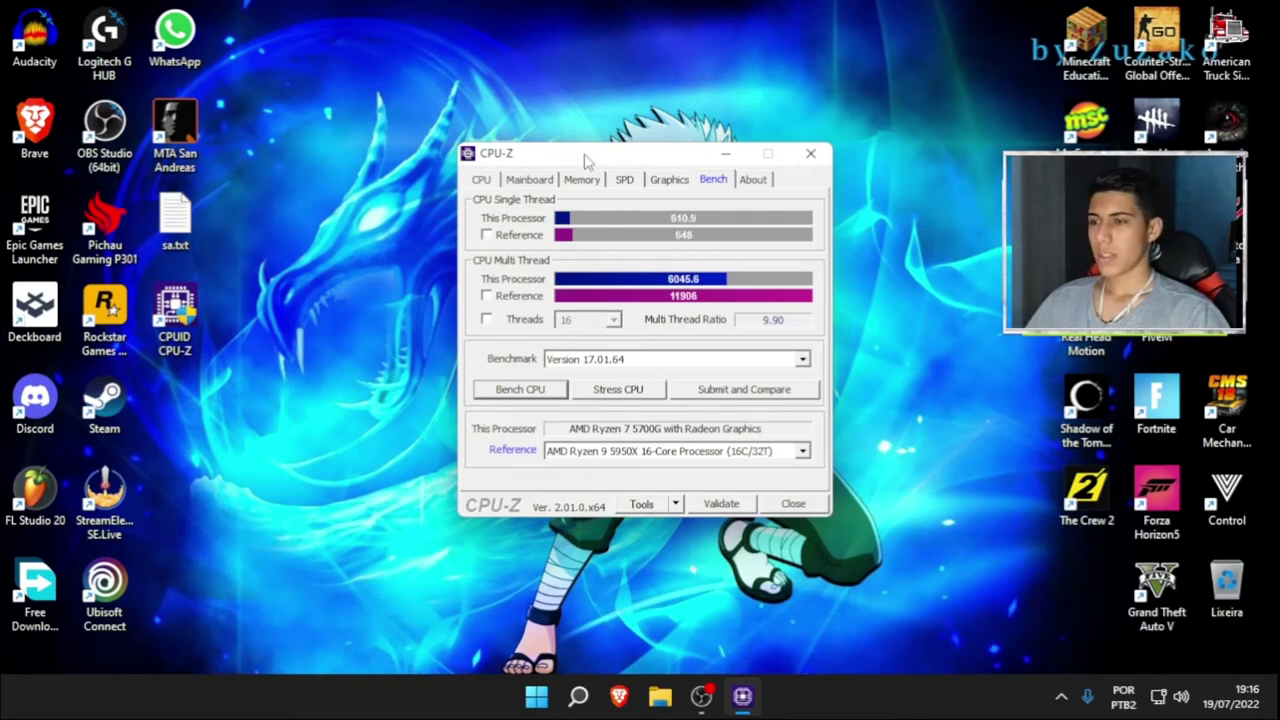
Review the SPD, memory and processor details again, ending on the motherboard model and chipset information
{"action": "left_click", "coordinate": [625, 180]}
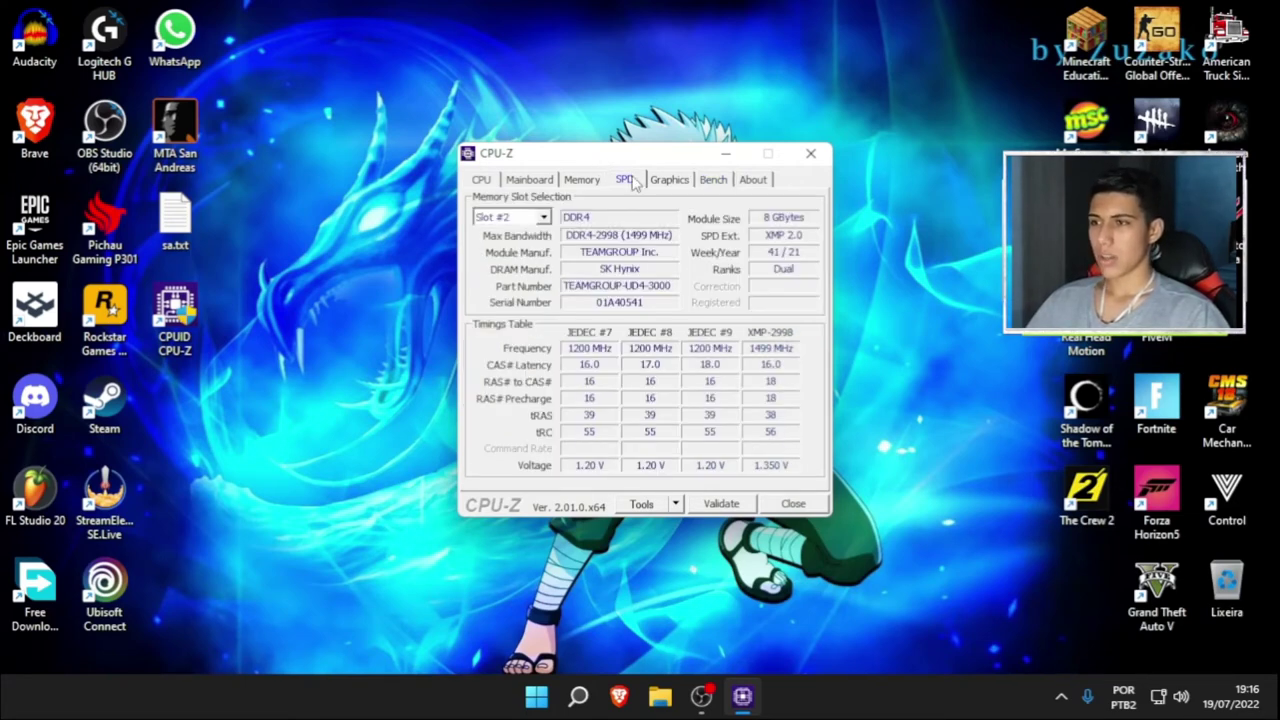
{"action": "left_click", "coordinate": [585, 181]}
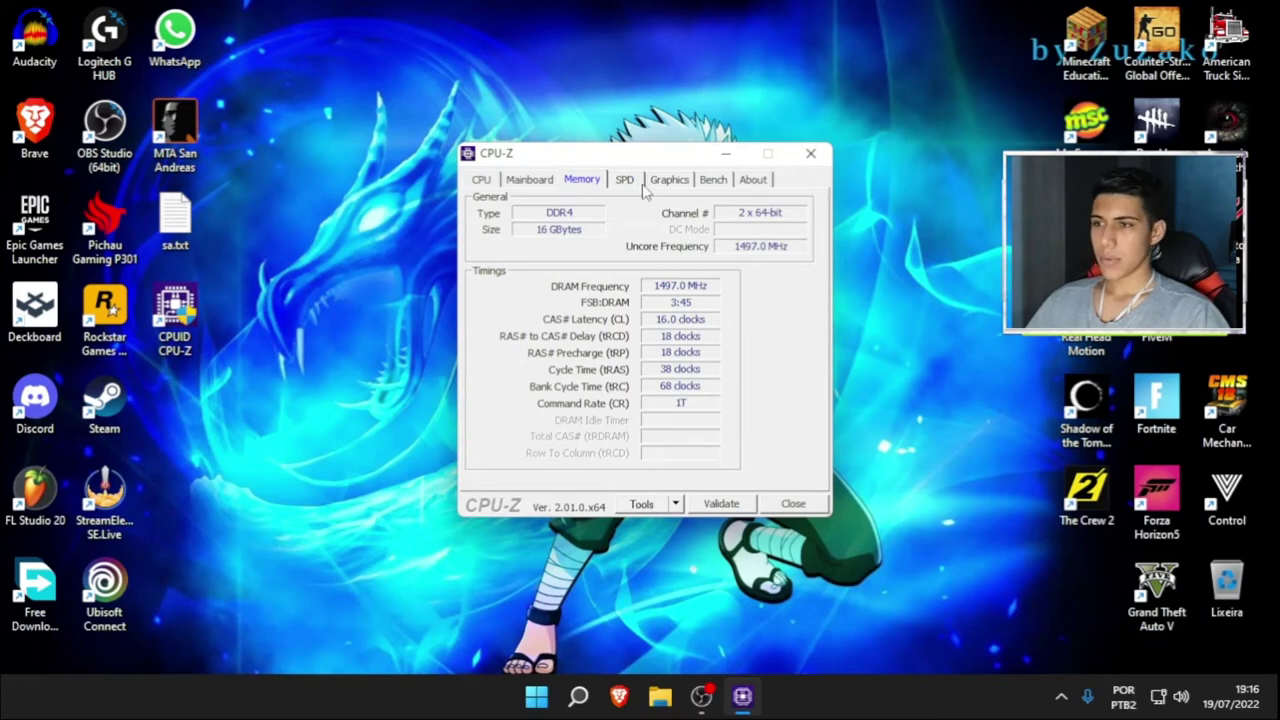
{"action": "left_click", "coordinate": [527, 180]}
{"action": "left_click", "coordinate": [481, 180]}
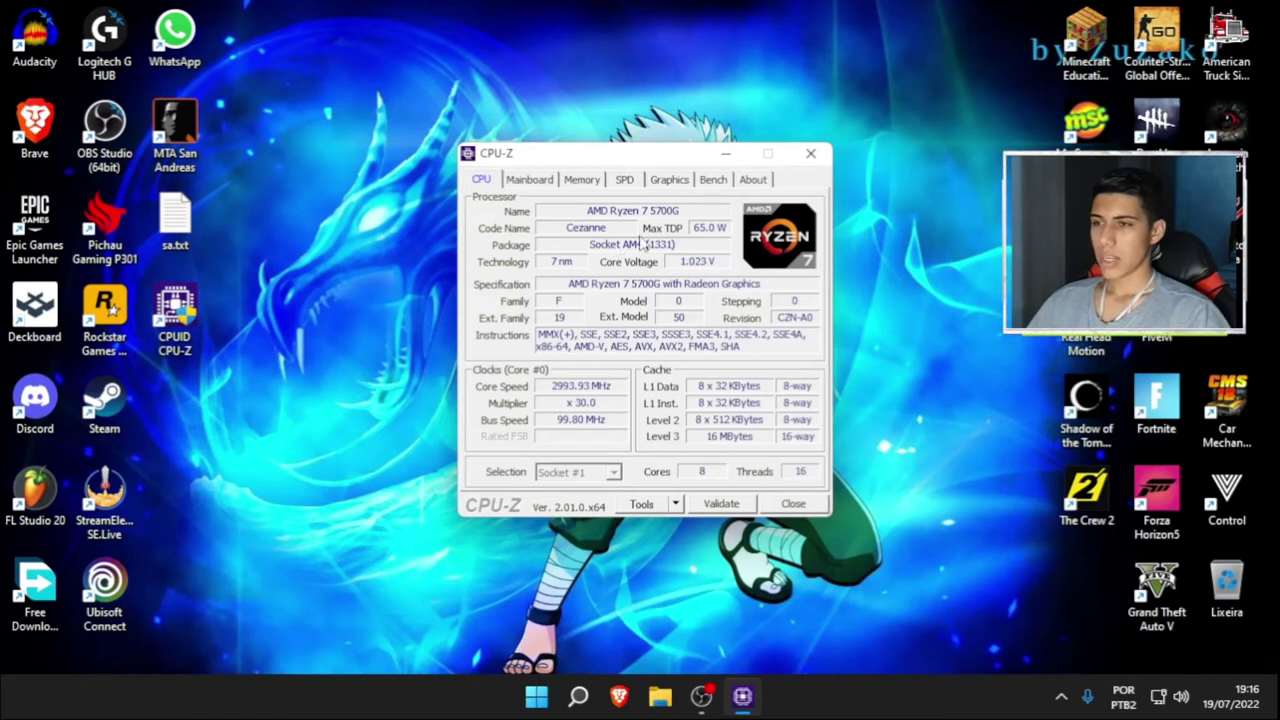
{"action": "left_click", "coordinate": [543, 180]}
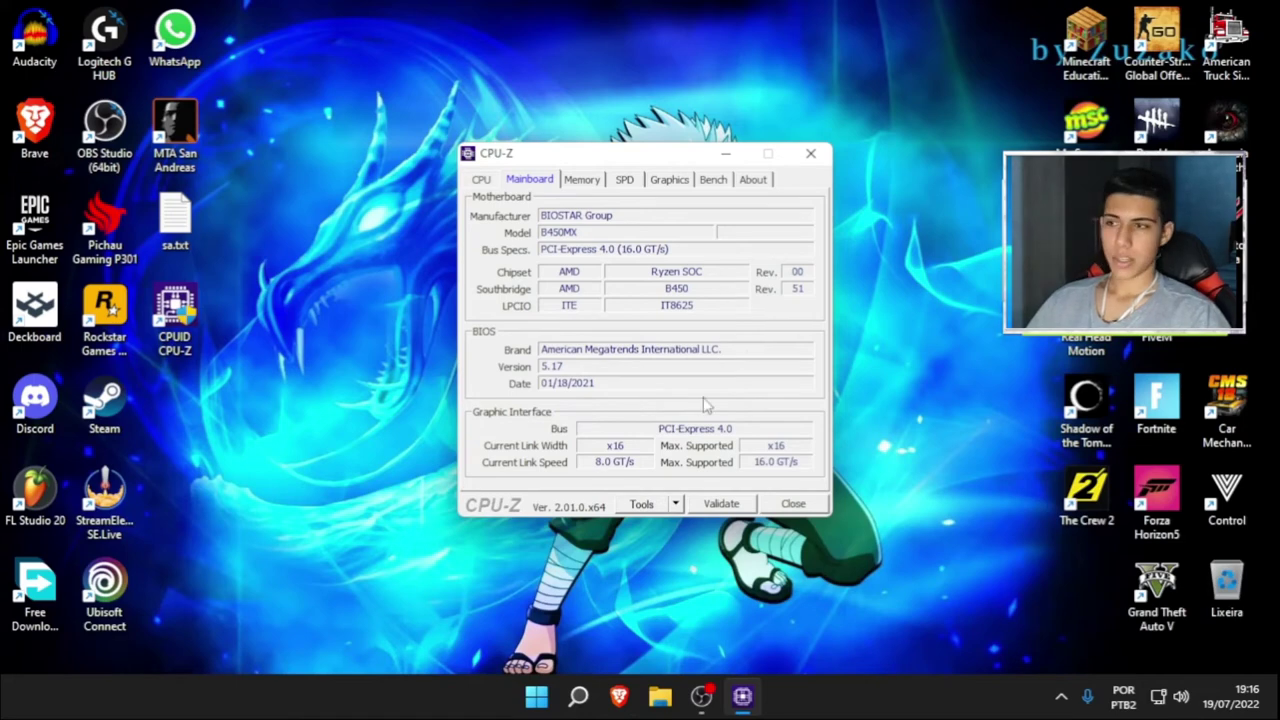
Switch to the Brave browser, search Google for "b450" and look through the motherboard results
{"action": "left_click", "coordinate": [619, 695]}
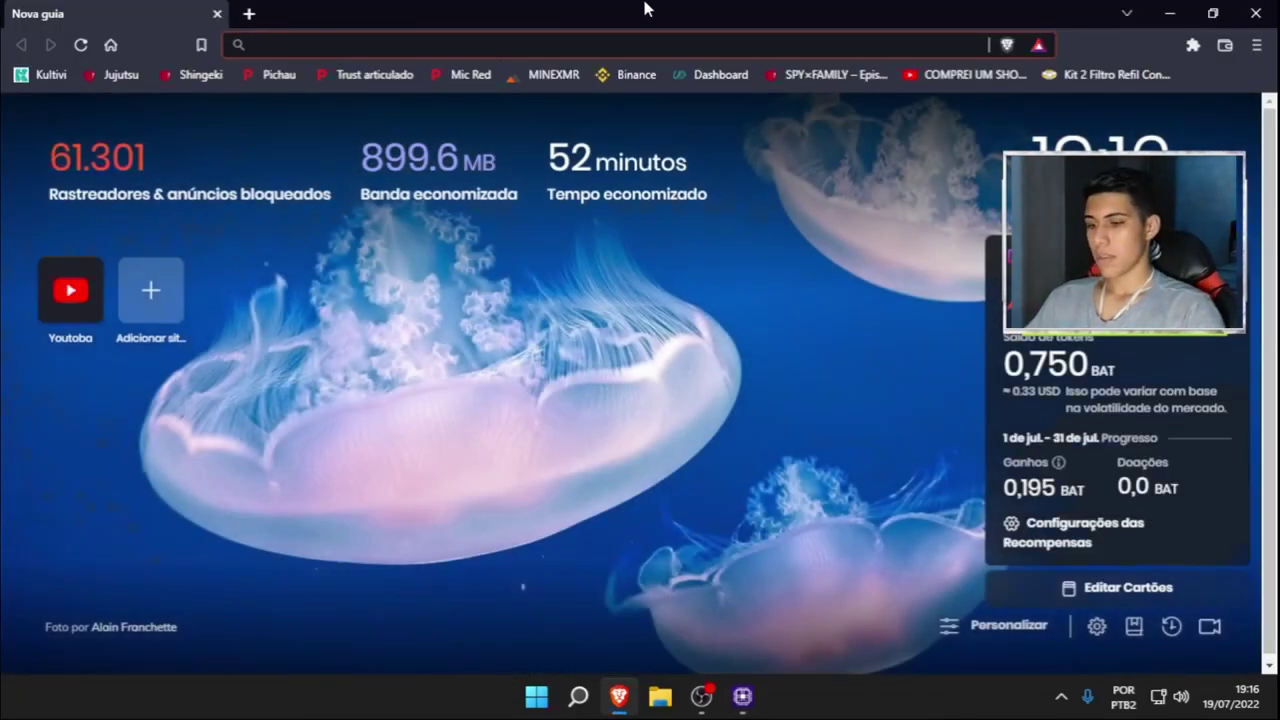
{"action": "type", "text": "b450"}
{"action": "key", "text": "Return"}
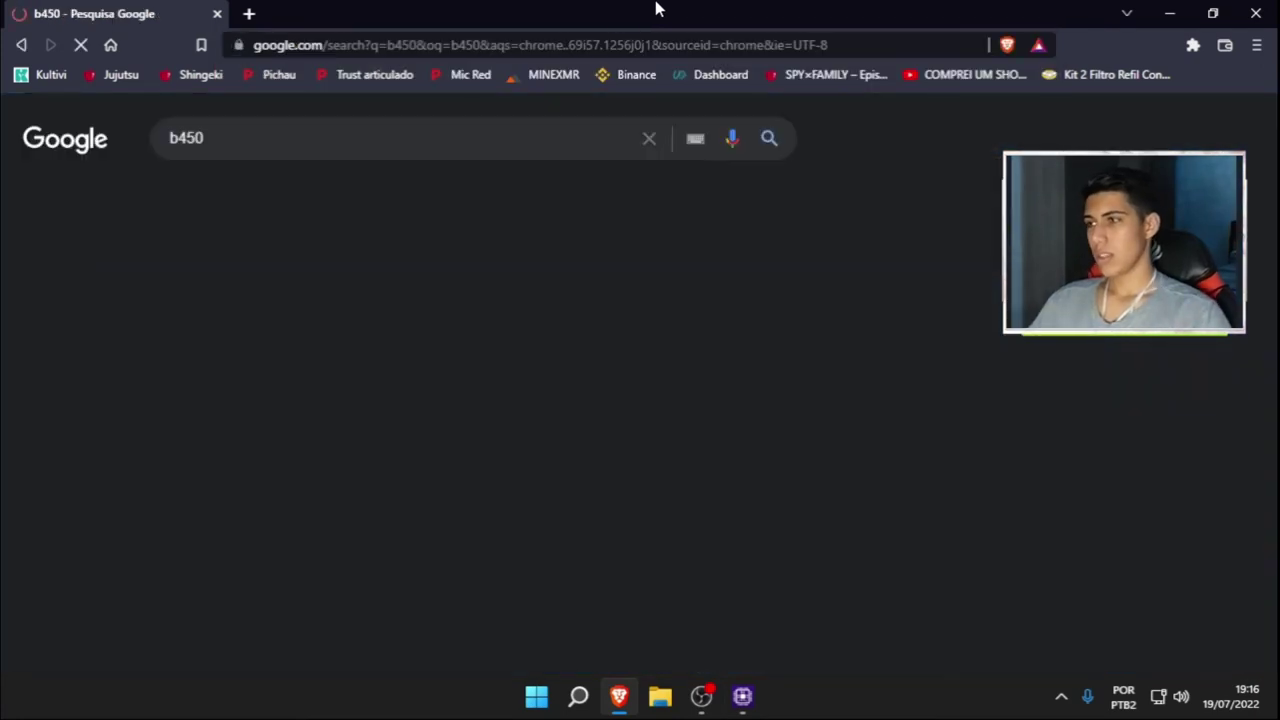
{"action": "scroll", "coordinate": [700, 330], "scroll_direction": "down", "scroll_amount": 1}
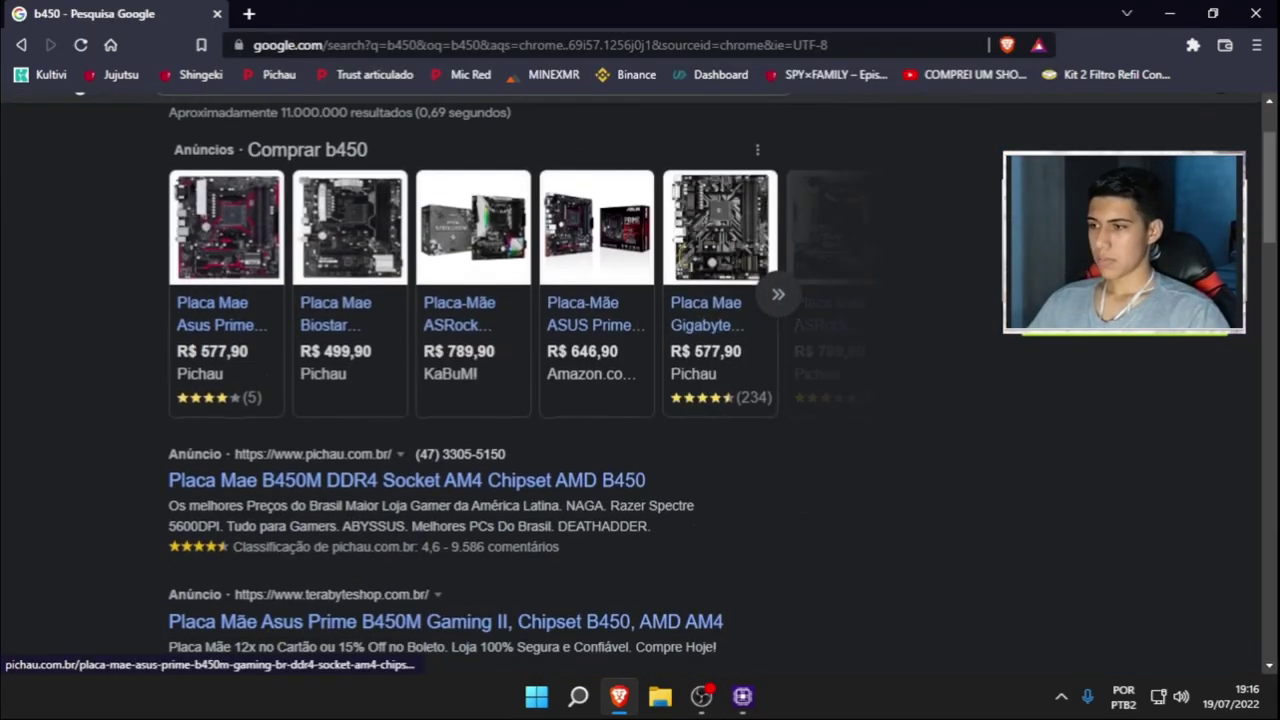
{"action": "scroll", "coordinate": [420, 370], "scroll_direction": "down", "scroll_amount": 5}
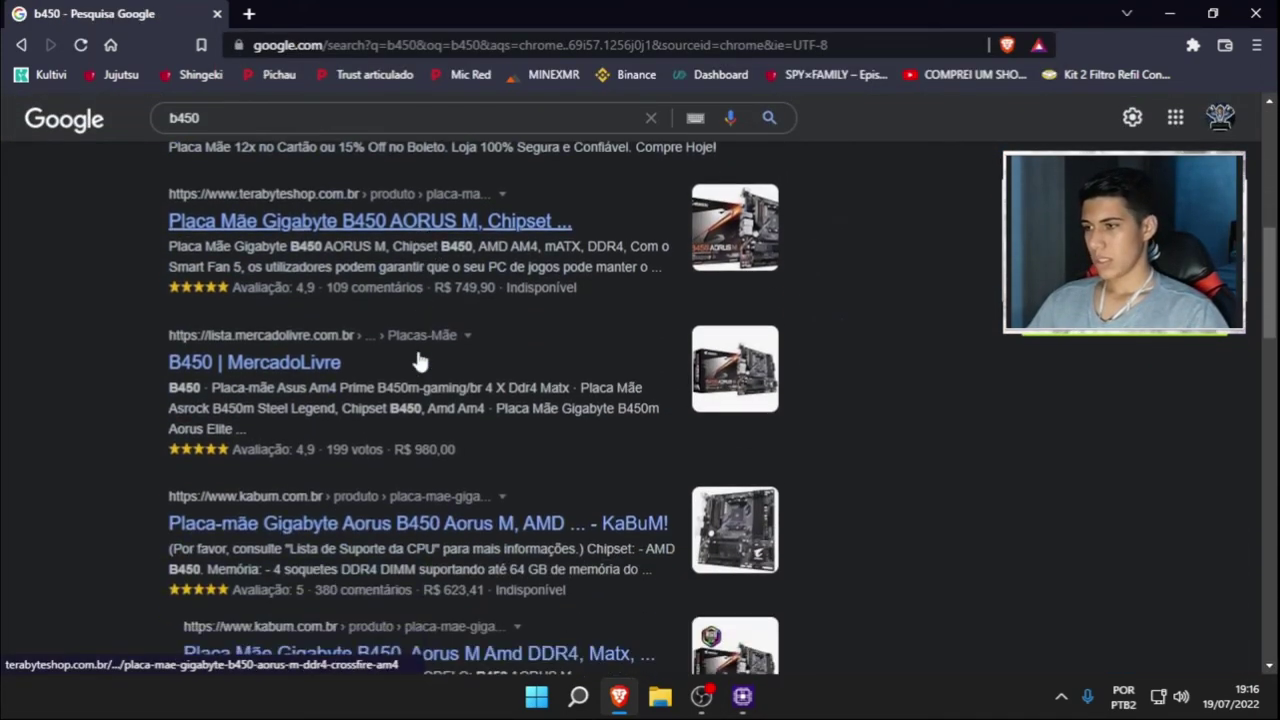
{"action": "scroll", "coordinate": [418, 350], "scroll_direction": "up", "scroll_amount": 6}
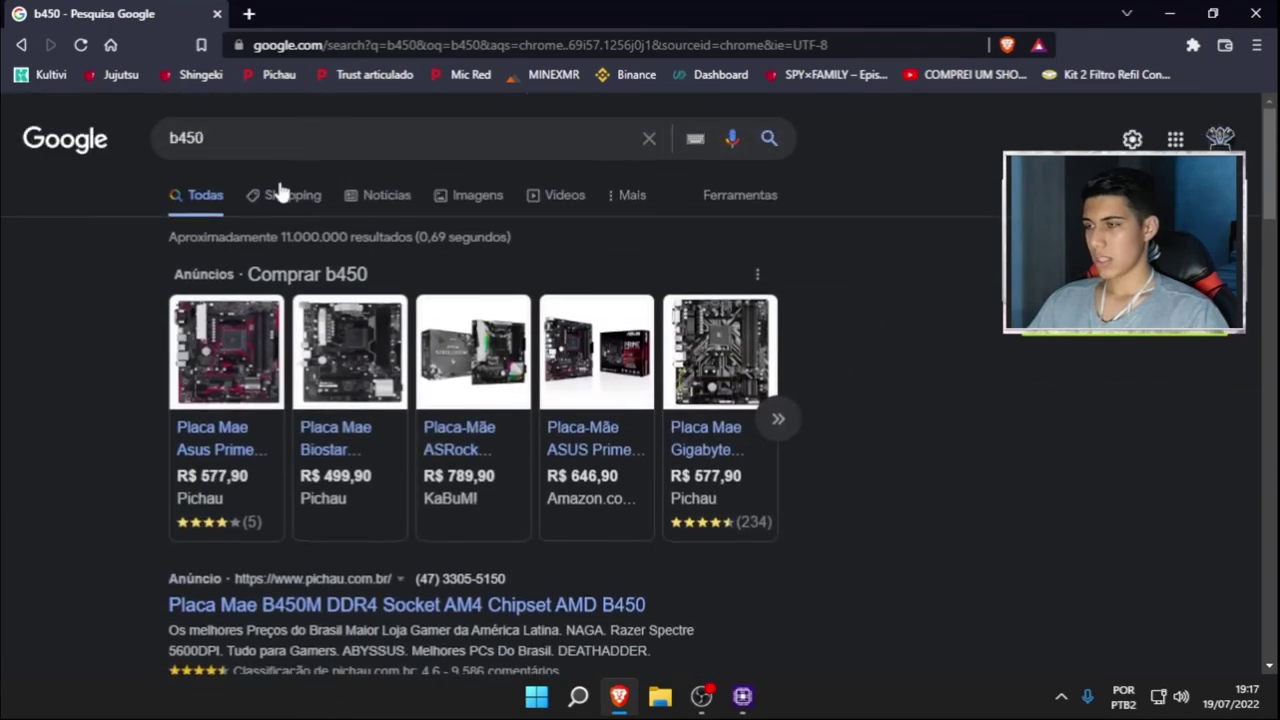
Refine the Google search to "processadores compativeis b450" to find processors compatible with the motherboard chipset
{"action": "left_click", "coordinate": [293, 137]}
{"action": "key", "text": "Home"}
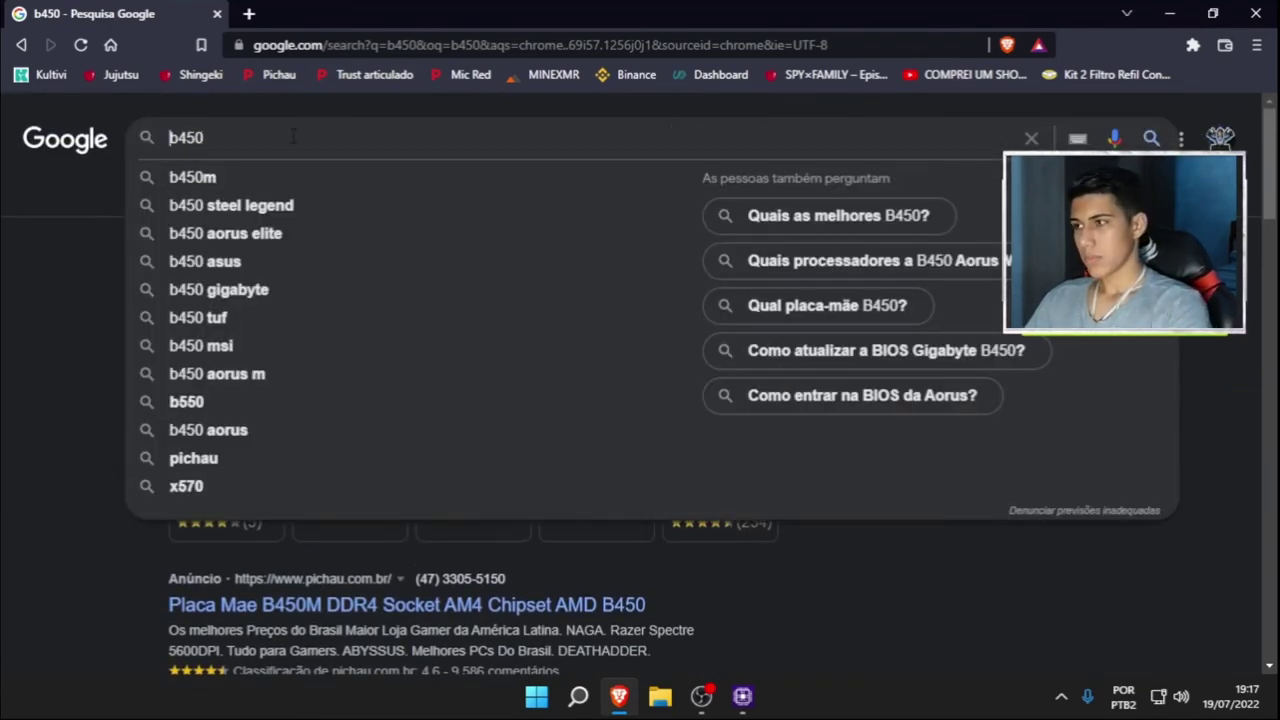
{"action": "type", "text": "proc"}
{"action": "type", "text": "sadores "}
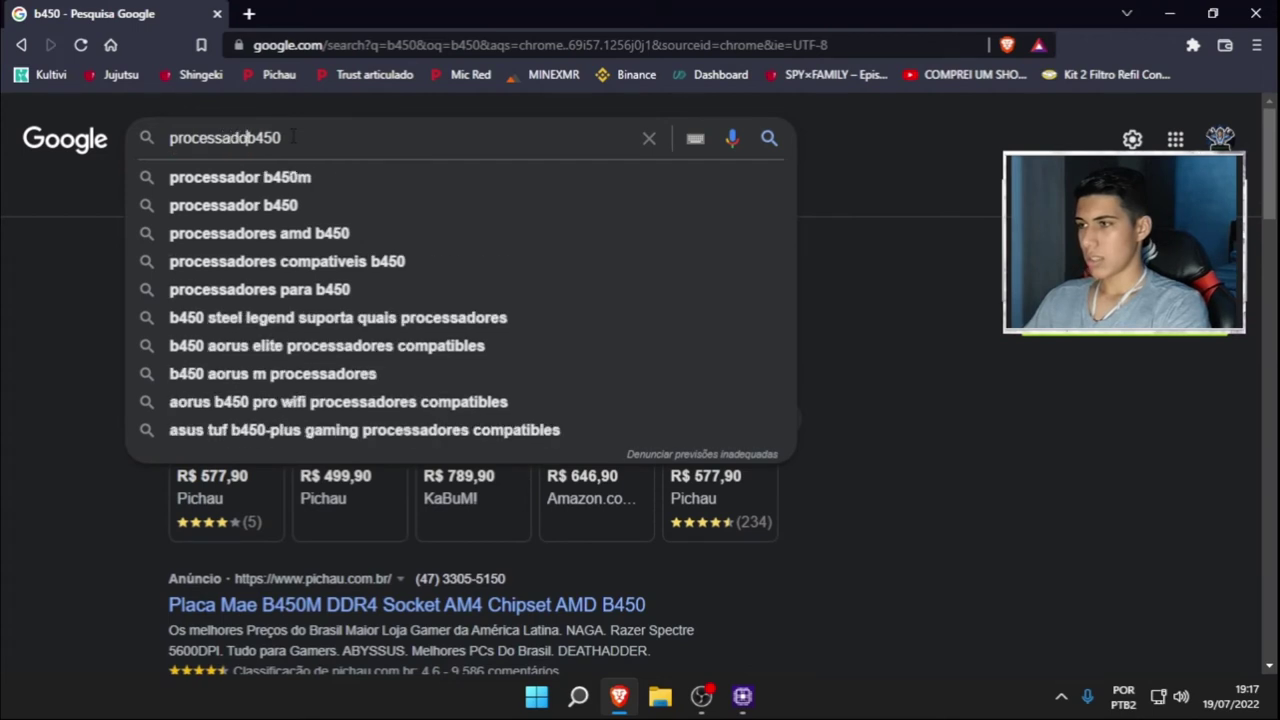
{"action": "type", "text": "com"}
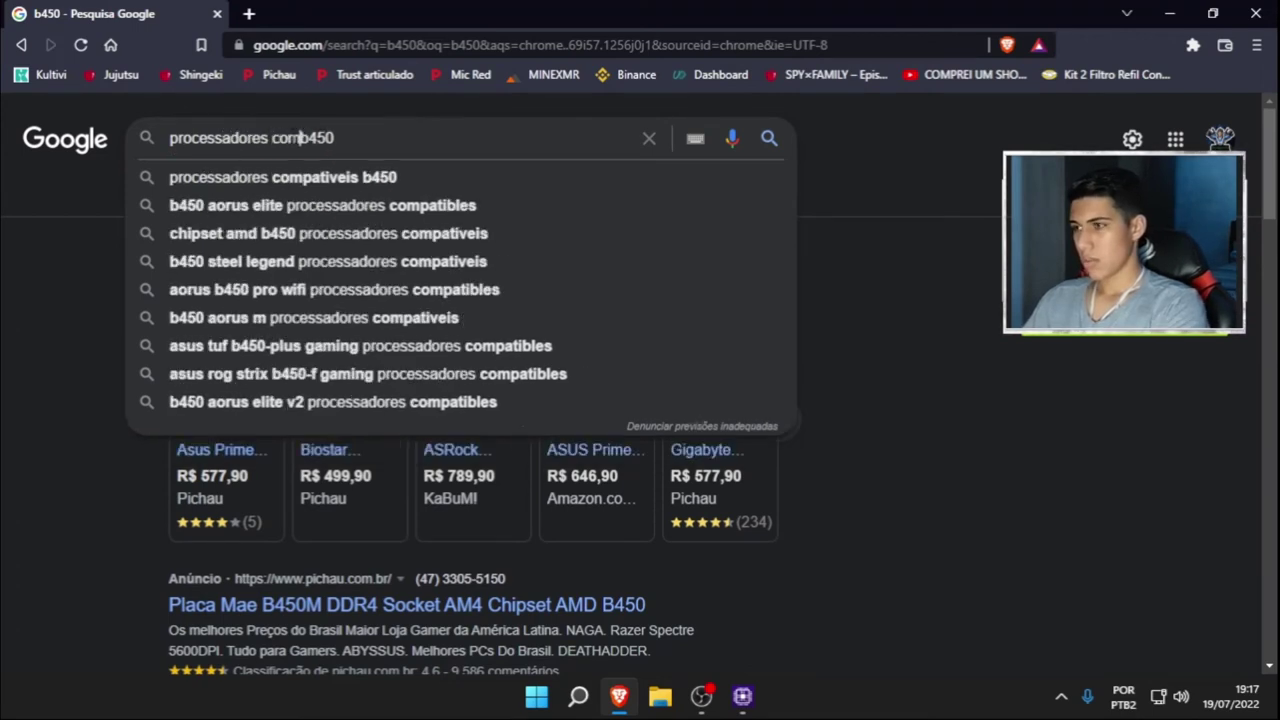
{"action": "key", "text": "Down"}
{"action": "key", "text": "Return"}
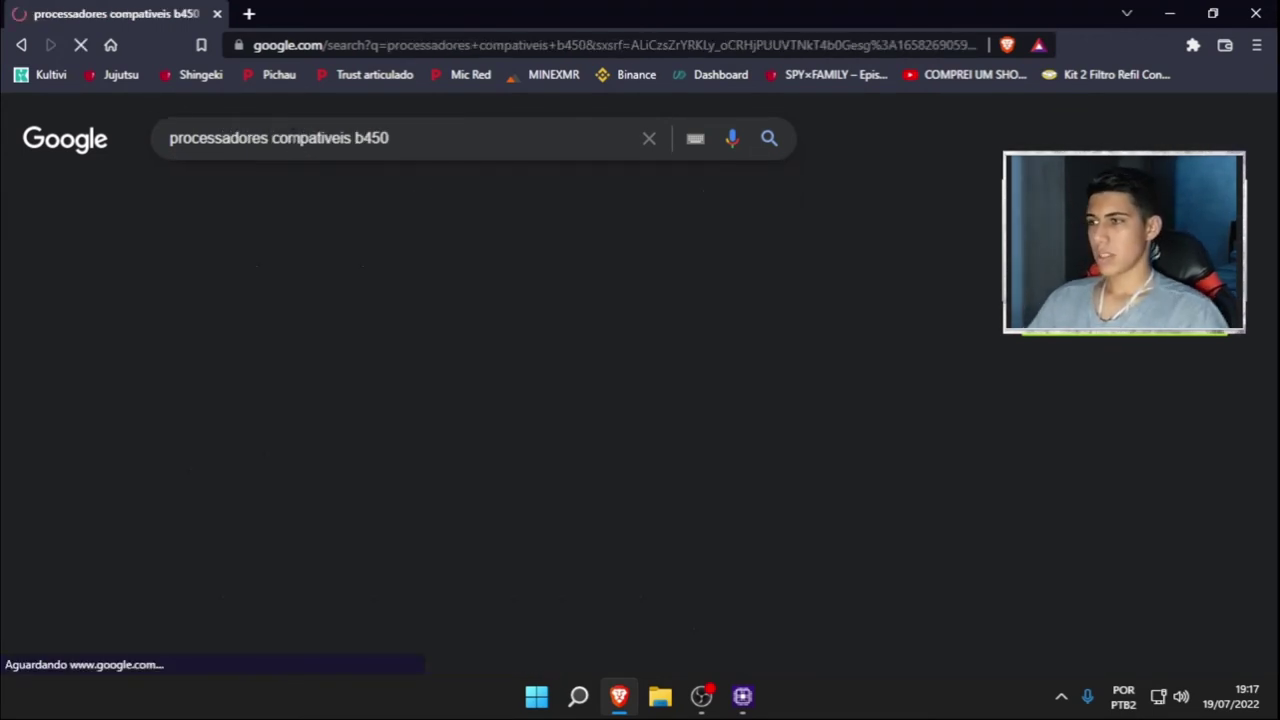
Read the featured snippet about the processor series supported by GIGABYTE's B450 motherboards
{"action": "left_click_drag", "start_coordinate": [218, 274], "coordinate": [412, 296]}
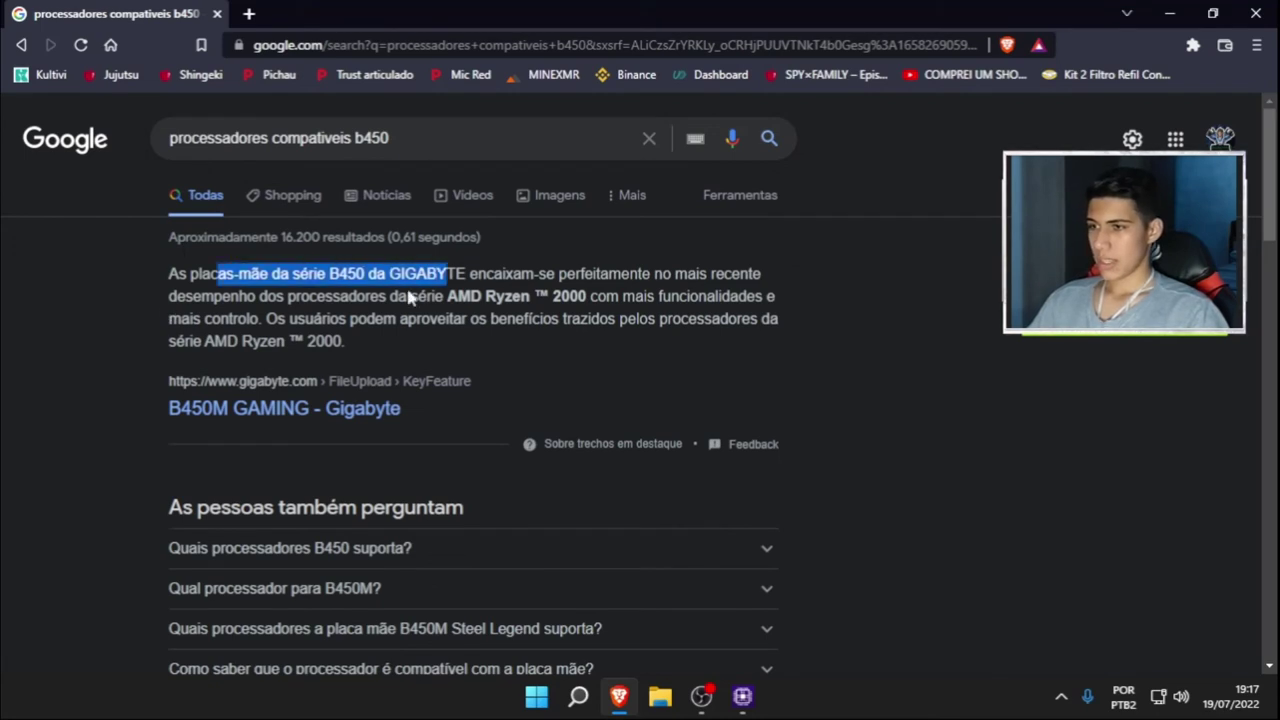
{"action": "left_click", "coordinate": [455, 314]}
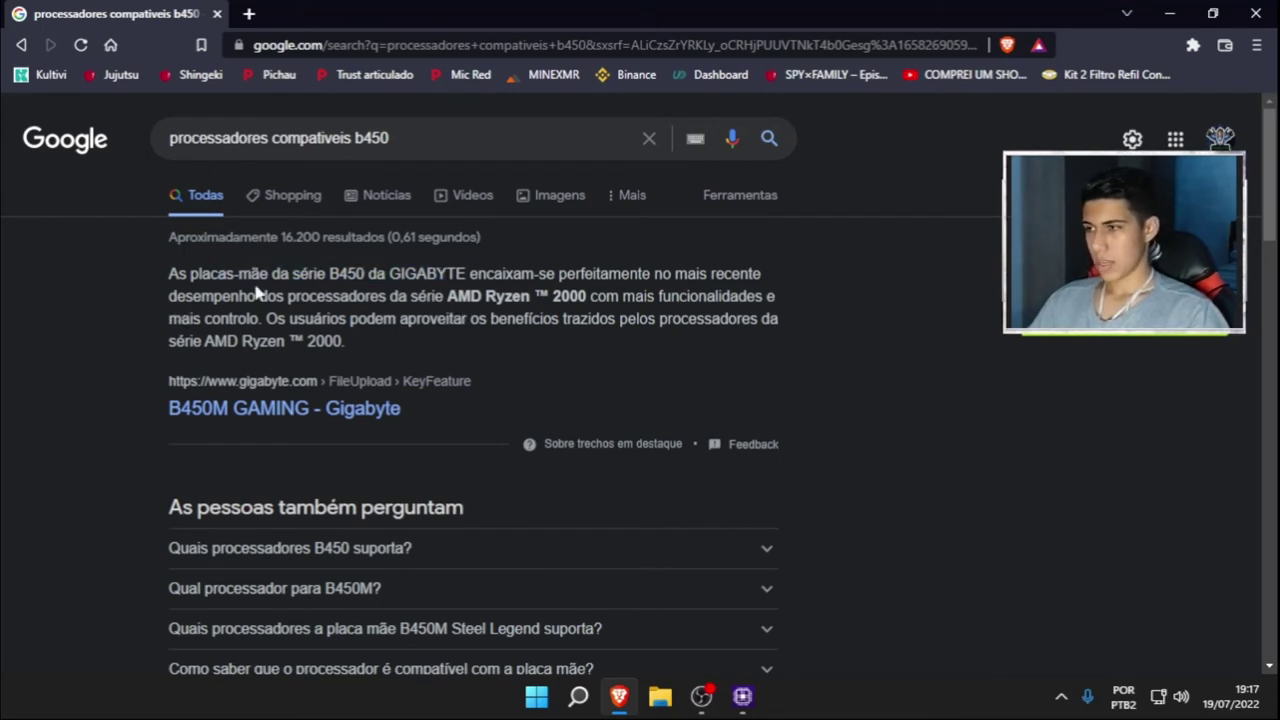
{"action": "left_click_drag", "start_coordinate": [240, 274], "coordinate": [648, 297]}
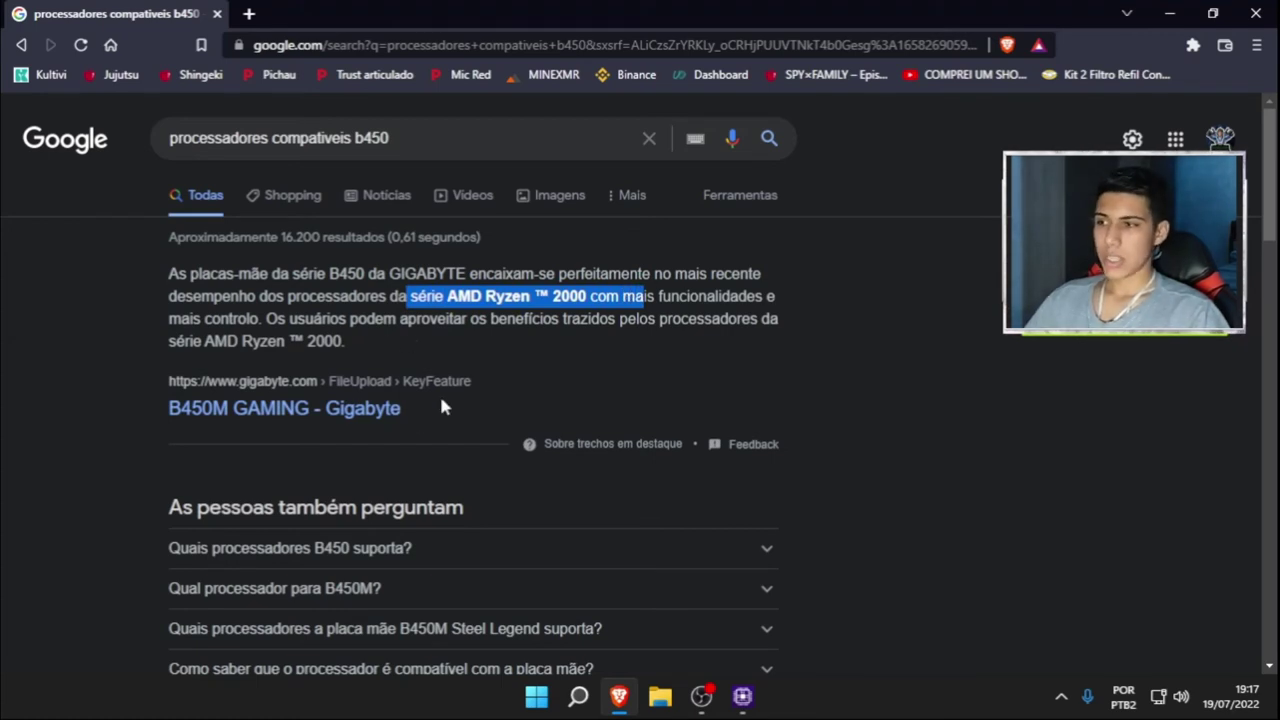
Expand the related question "Quais processadores B450 suporta?" and read which Ryzen lines and DDR4 memory frequencies the chipset supports
{"action": "scroll", "coordinate": [443, 407], "scroll_direction": "down", "scroll_amount": 2}
{"action": "left_click", "coordinate": [337, 427]}
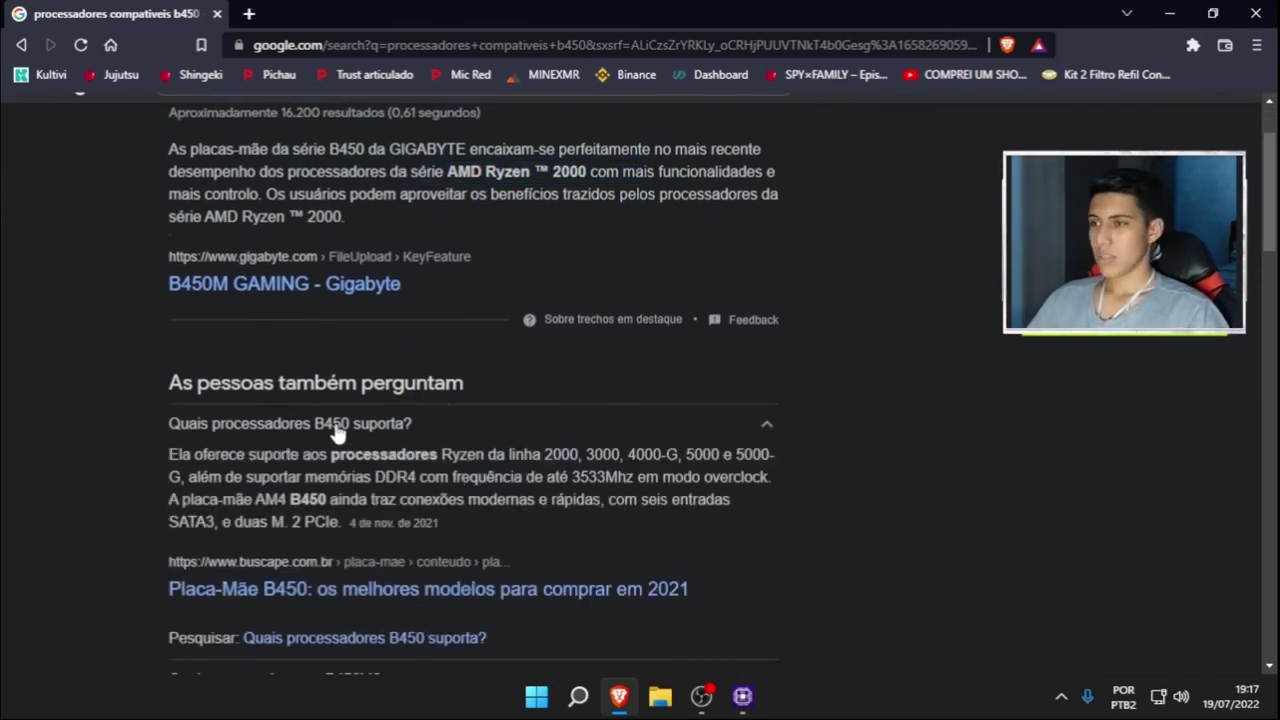
{"action": "scroll", "coordinate": [901, 400], "scroll_direction": "down", "scroll_amount": 2}
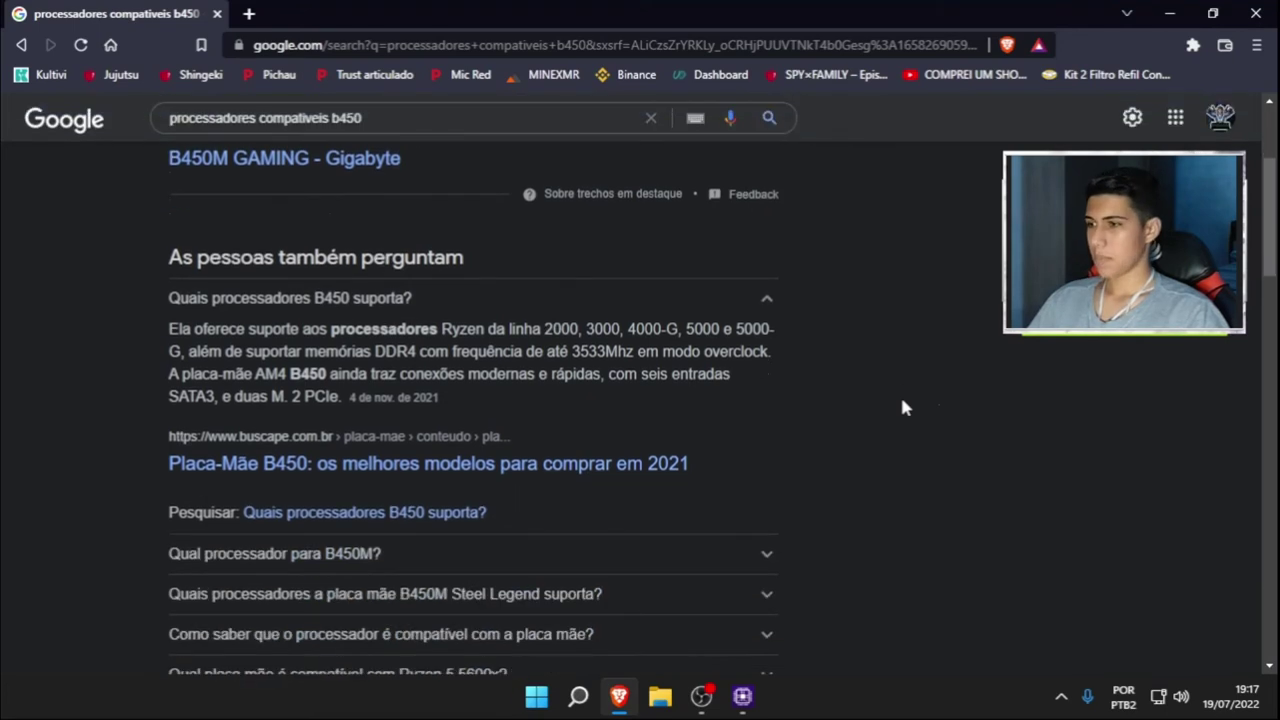
{"action": "left_click_drag", "start_coordinate": [363, 351], "coordinate": [626, 352]}
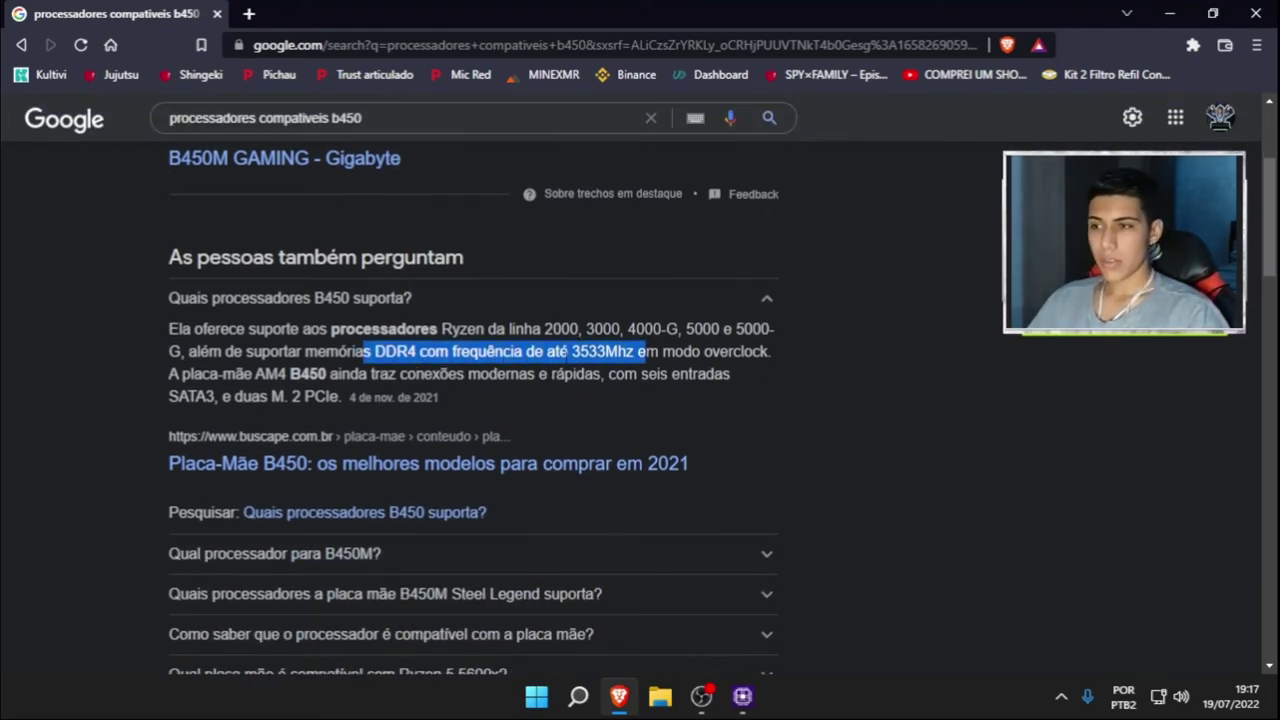
{"action": "left_click", "coordinate": [498, 348]}
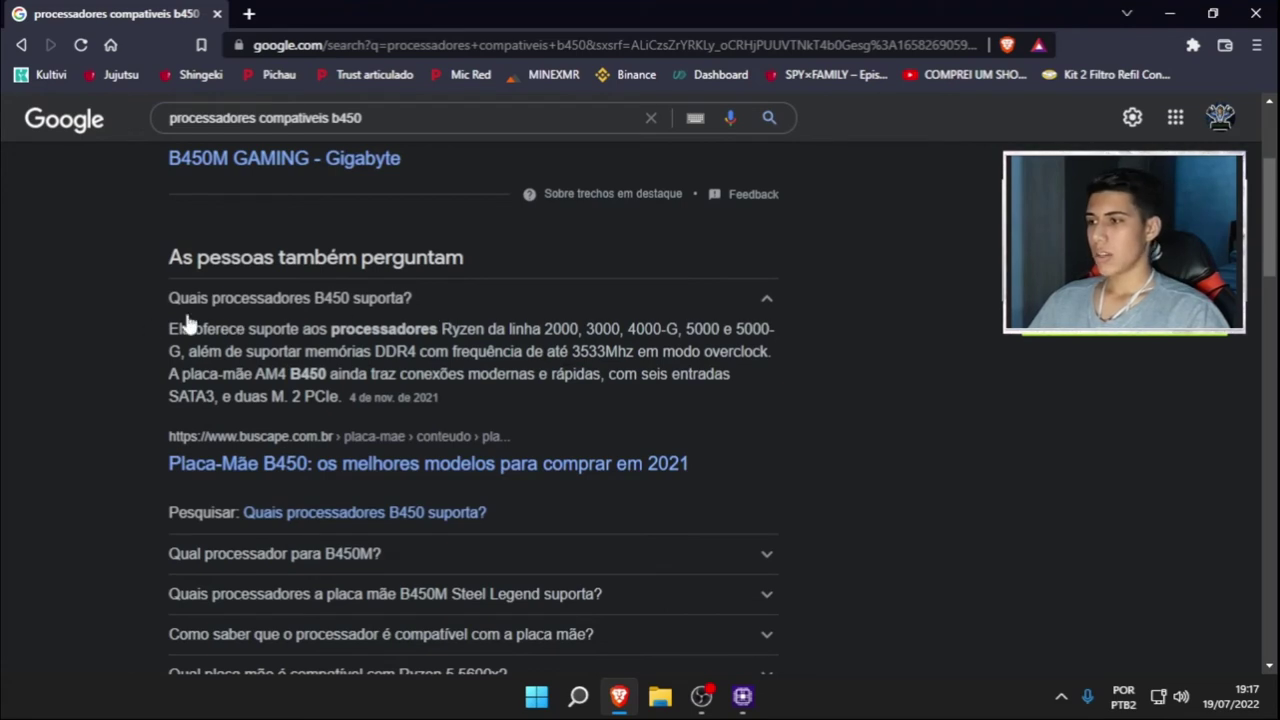
{"action": "left_click_drag", "start_coordinate": [192, 328], "coordinate": [580, 330]}
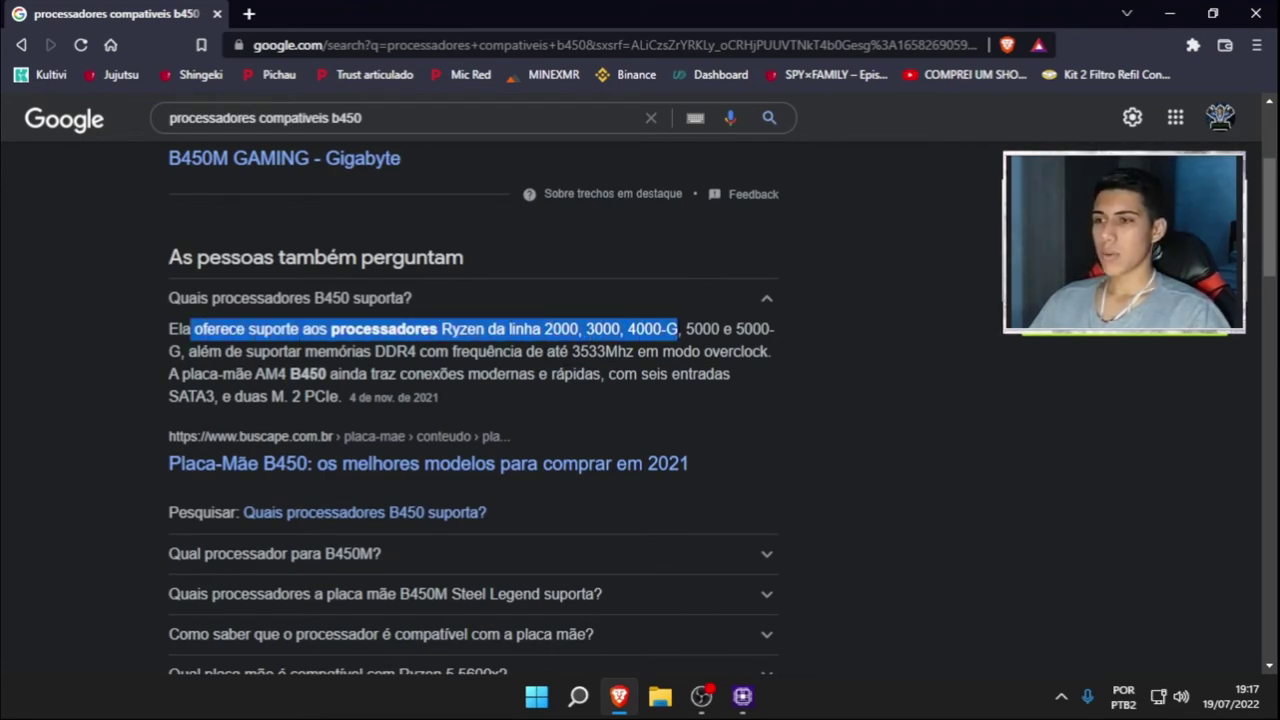
{"action": "left_click_drag", "start_coordinate": [678, 330], "coordinate": [780, 330]}
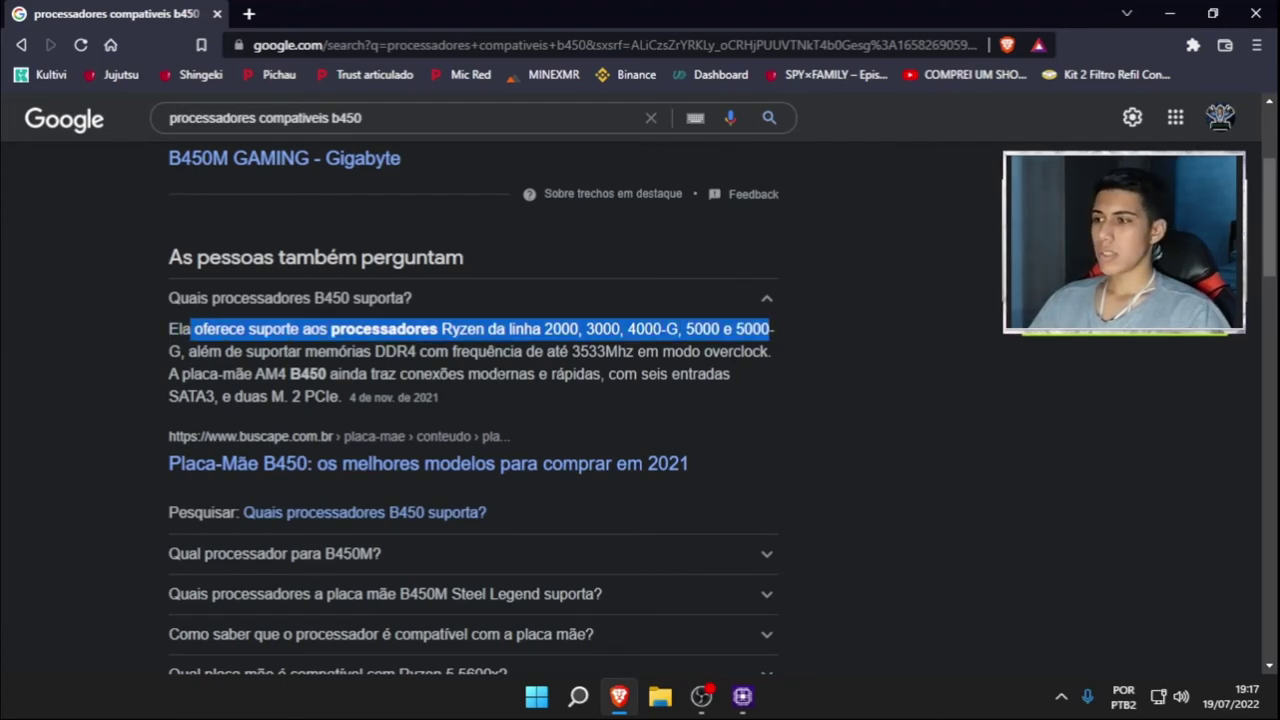
{"action": "left_click", "coordinate": [805, 358]}
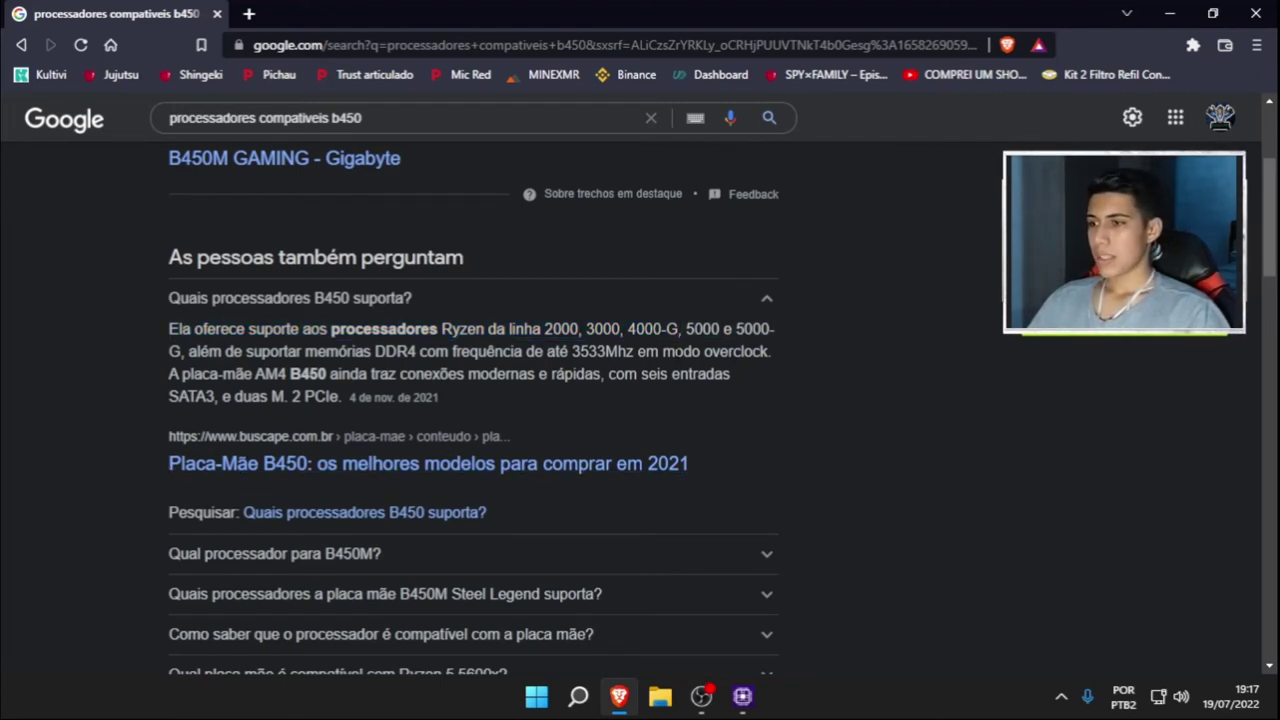
Read the B450 connection details in the expanded answer, covering the SATA3, M.2 and PCIe support
{"action": "left_click_drag", "start_coordinate": [290, 374], "coordinate": [704, 375]}
{"action": "left_click", "coordinate": [780, 388]}
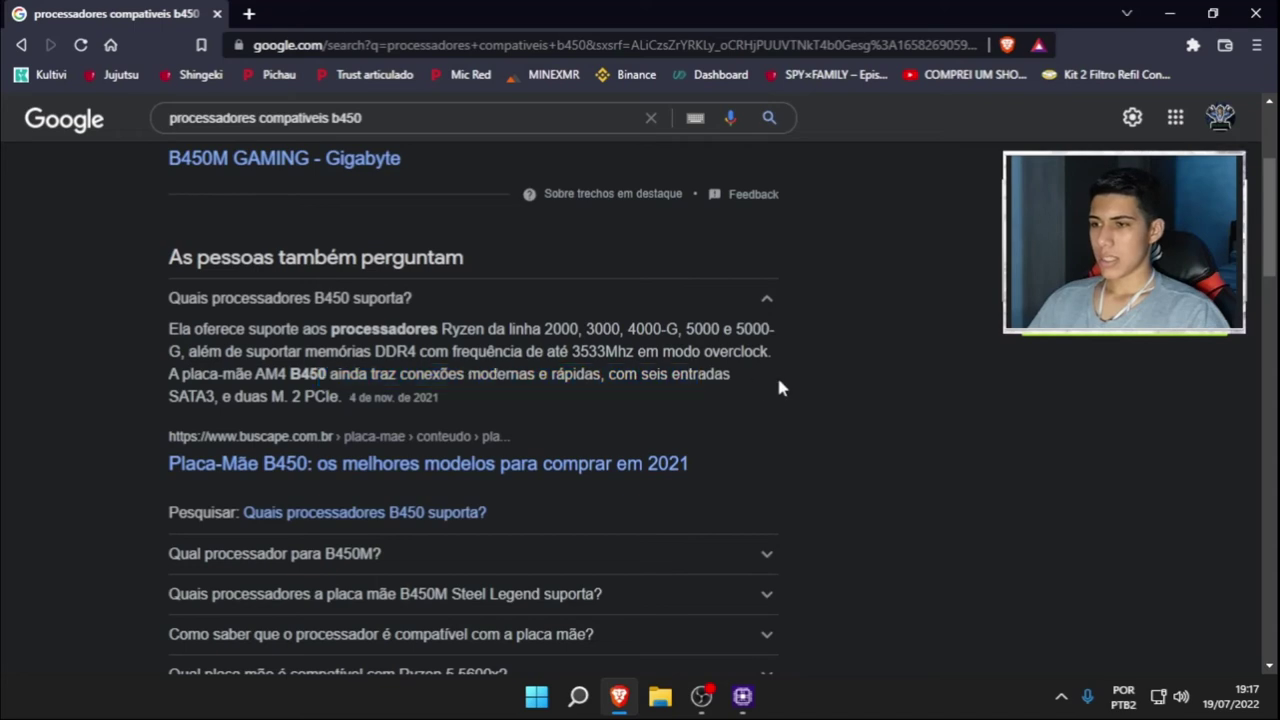
{"action": "left_click_drag", "start_coordinate": [170, 396], "coordinate": [274, 396]}
{"action": "double_click", "coordinate": [330, 396]}
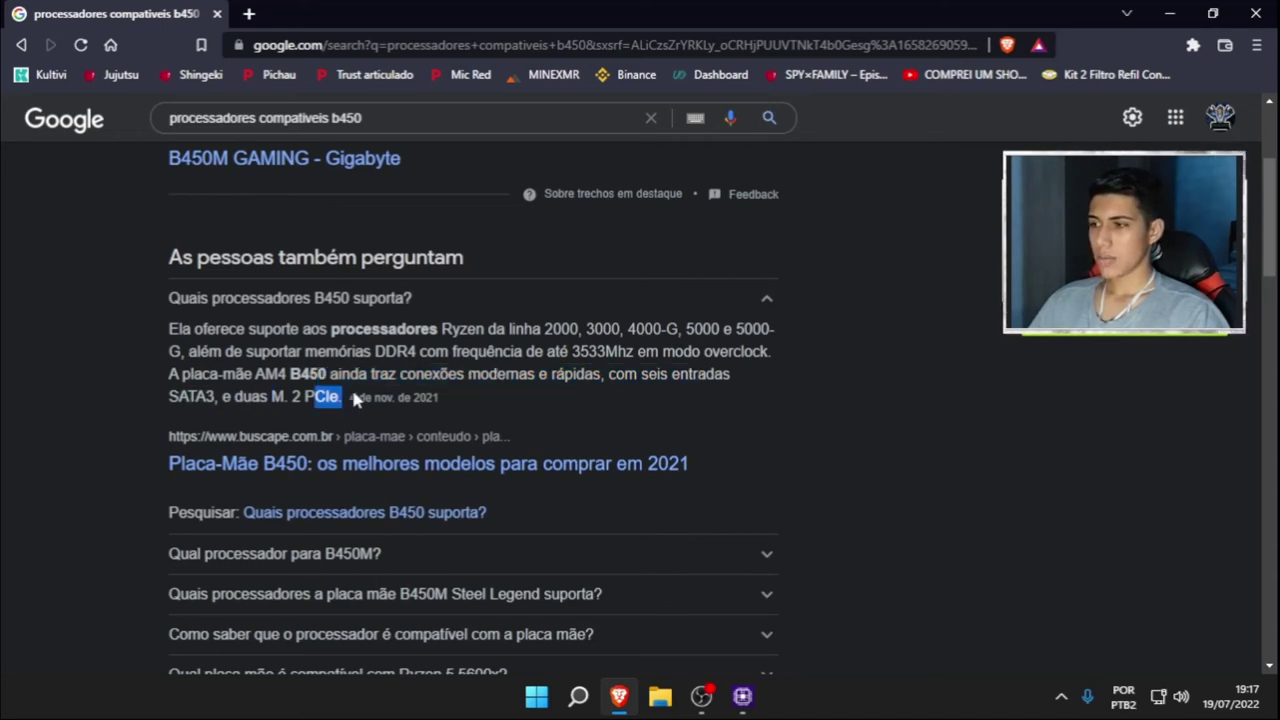
{"action": "left_click", "coordinate": [1027, 390]}
{"action": "scroll", "coordinate": [1027, 390], "scroll_direction": "up", "scroll_amount": 2}
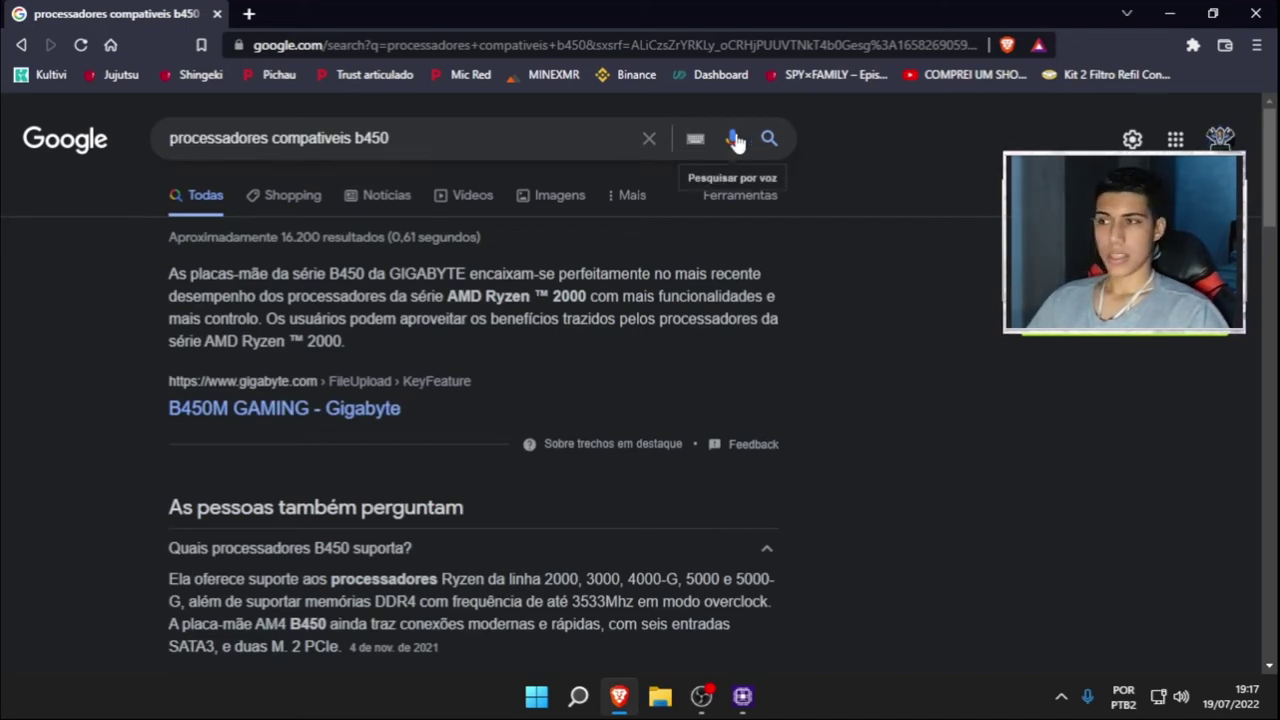
Open the bookmarked Pichau store and go to its AMD processors category under Hardware
{"action": "left_click", "coordinate": [274, 80]}
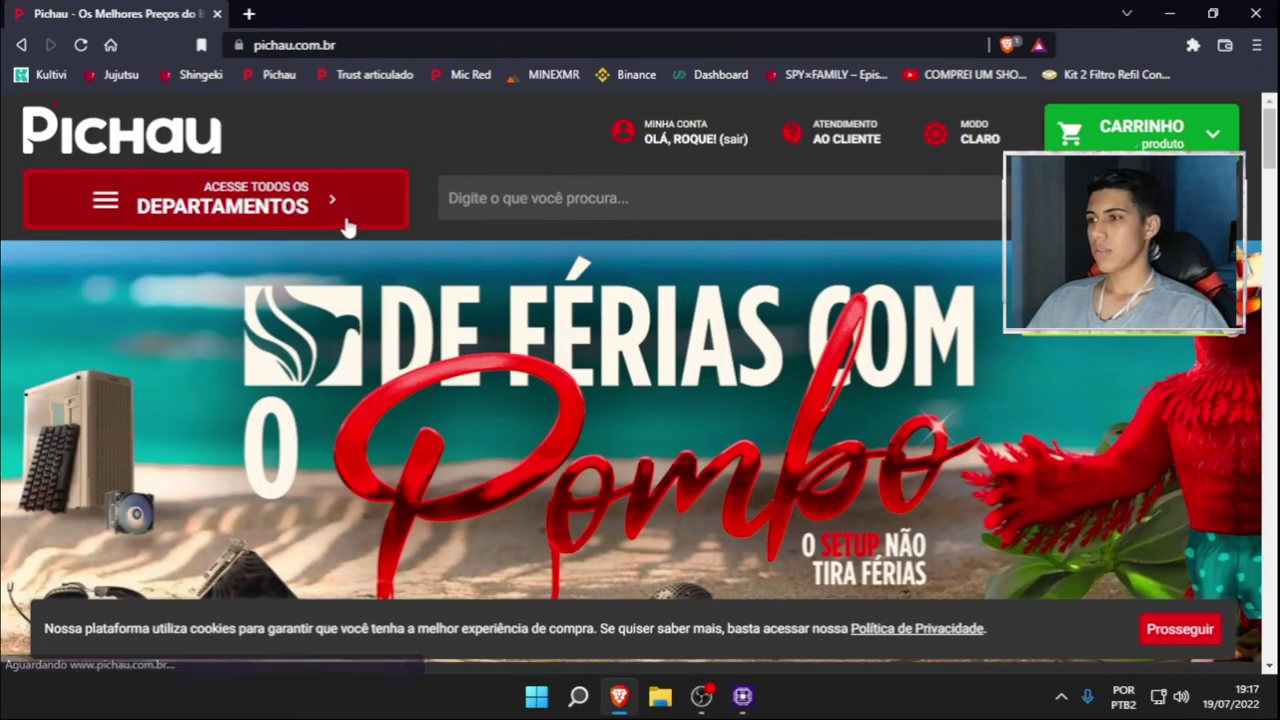
{"action": "left_click", "coordinate": [344, 226]}
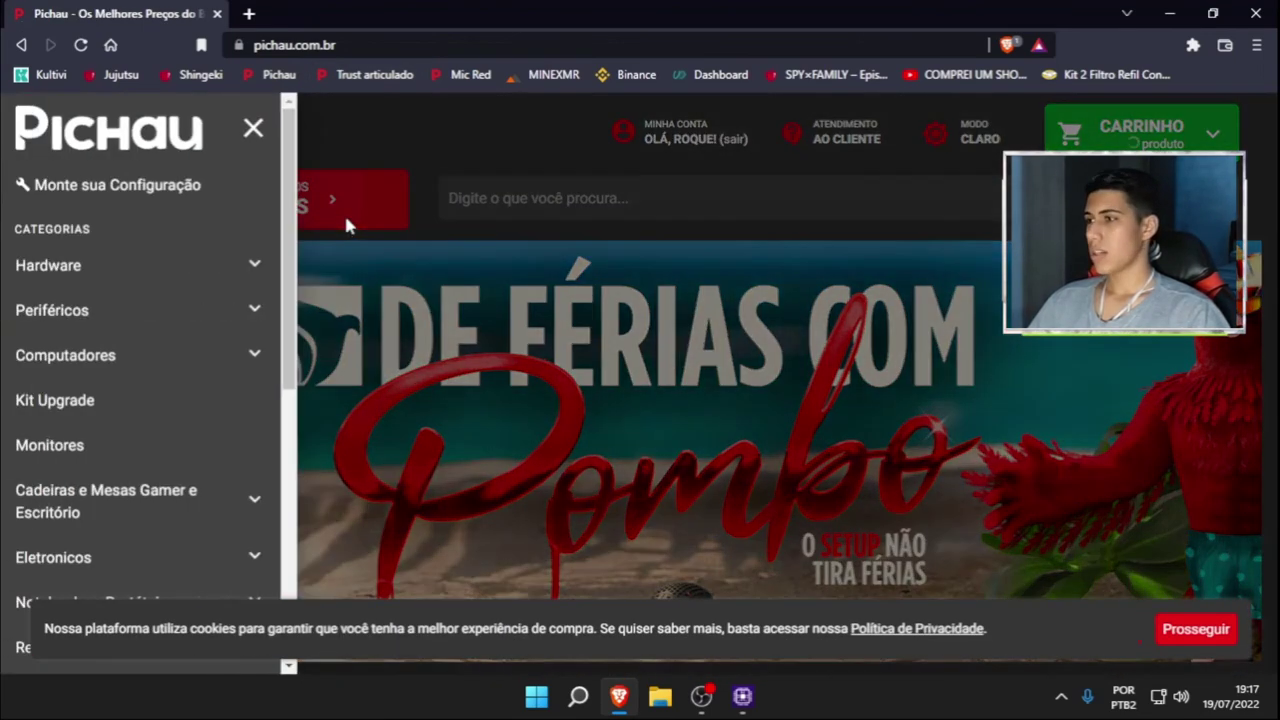
{"action": "left_click", "coordinate": [240, 276]}
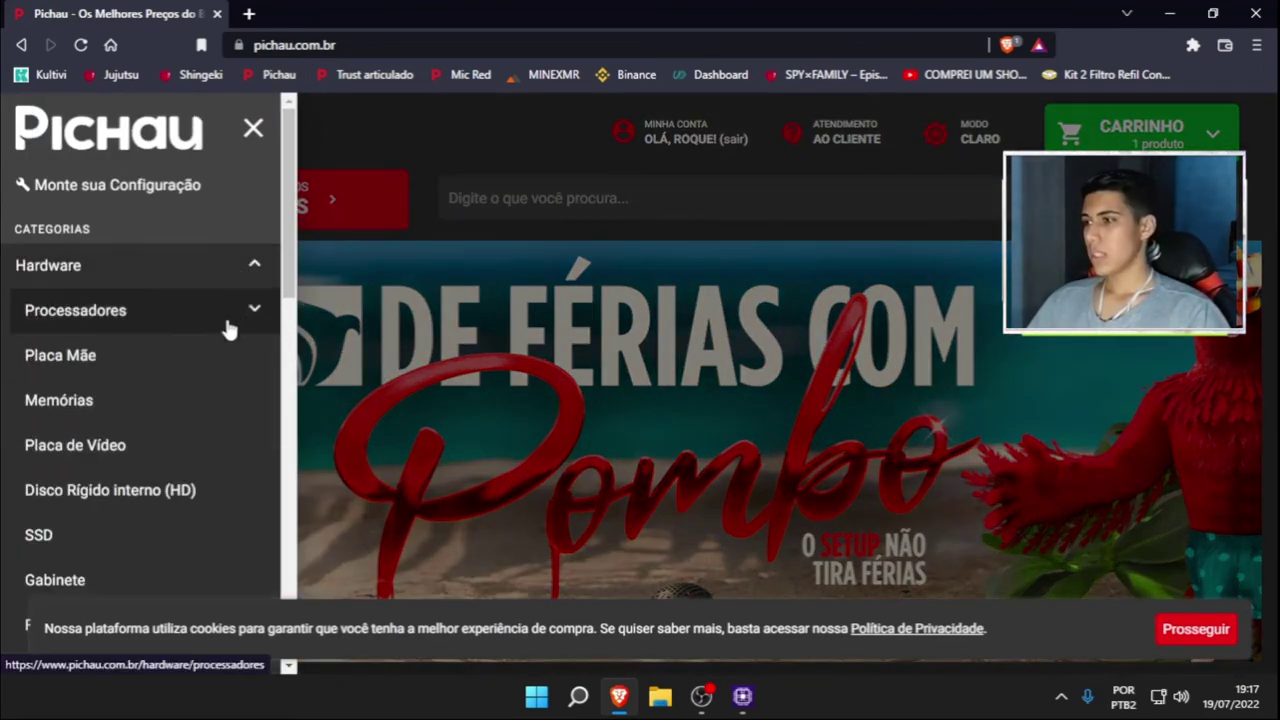
{"action": "left_click", "coordinate": [105, 312]}
{"action": "left_click", "coordinate": [105, 401]}
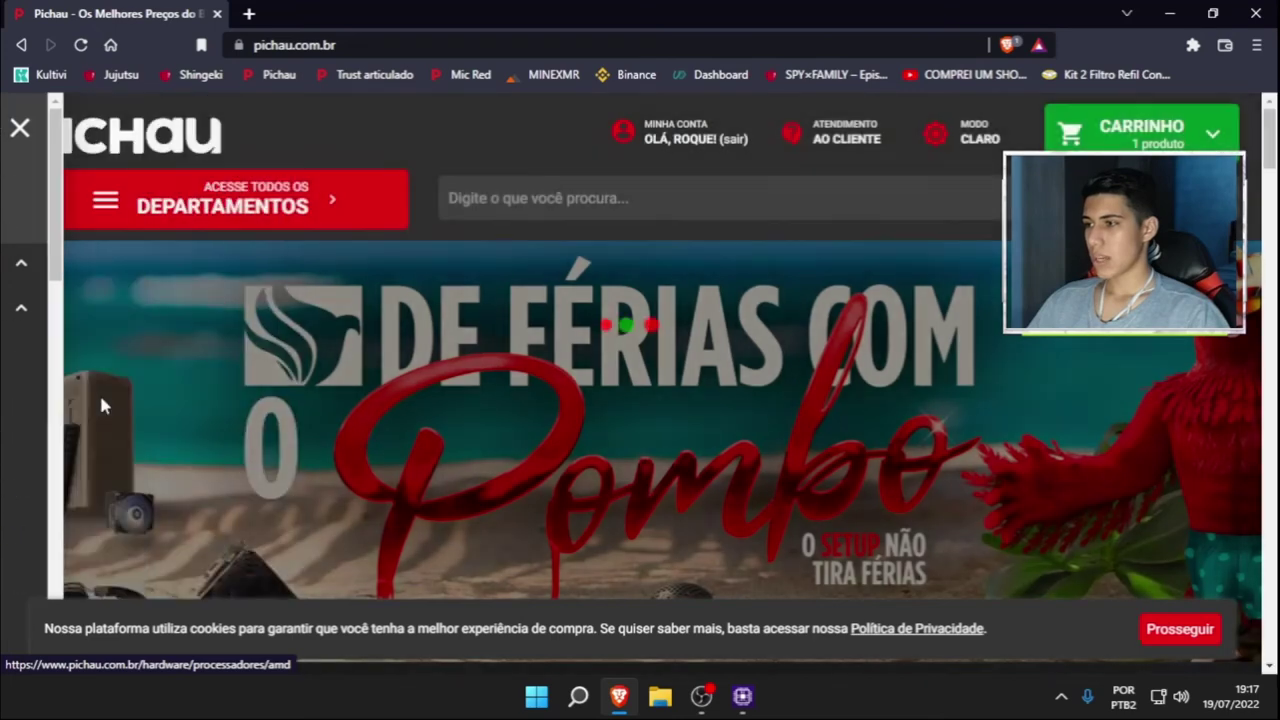
Filter the AMD processor listing by the AMD AM4 socket
{"action": "scroll", "coordinate": [198, 427], "scroll_direction": "down", "scroll_amount": 2}
{"action": "scroll", "coordinate": [198, 427], "scroll_direction": "down", "scroll_amount": 3}
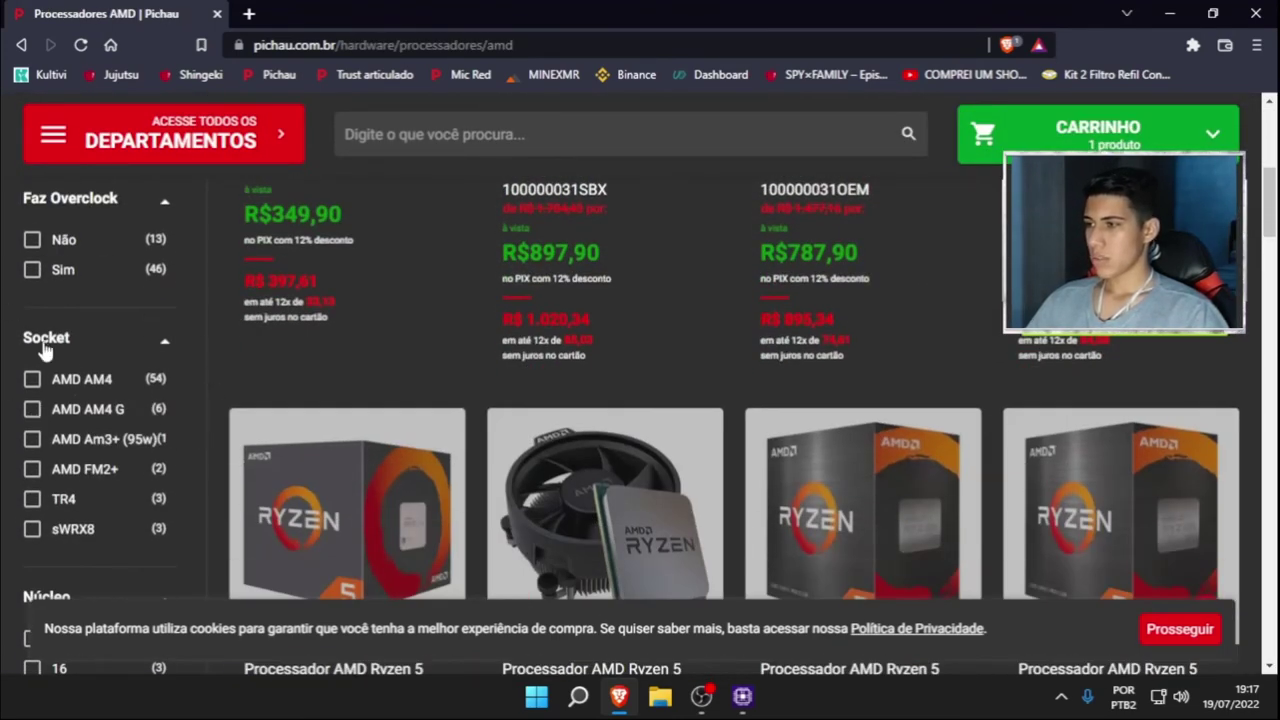
{"action": "left_click", "coordinate": [32, 379]}
{"action": "left_click", "coordinate": [118, 558]}
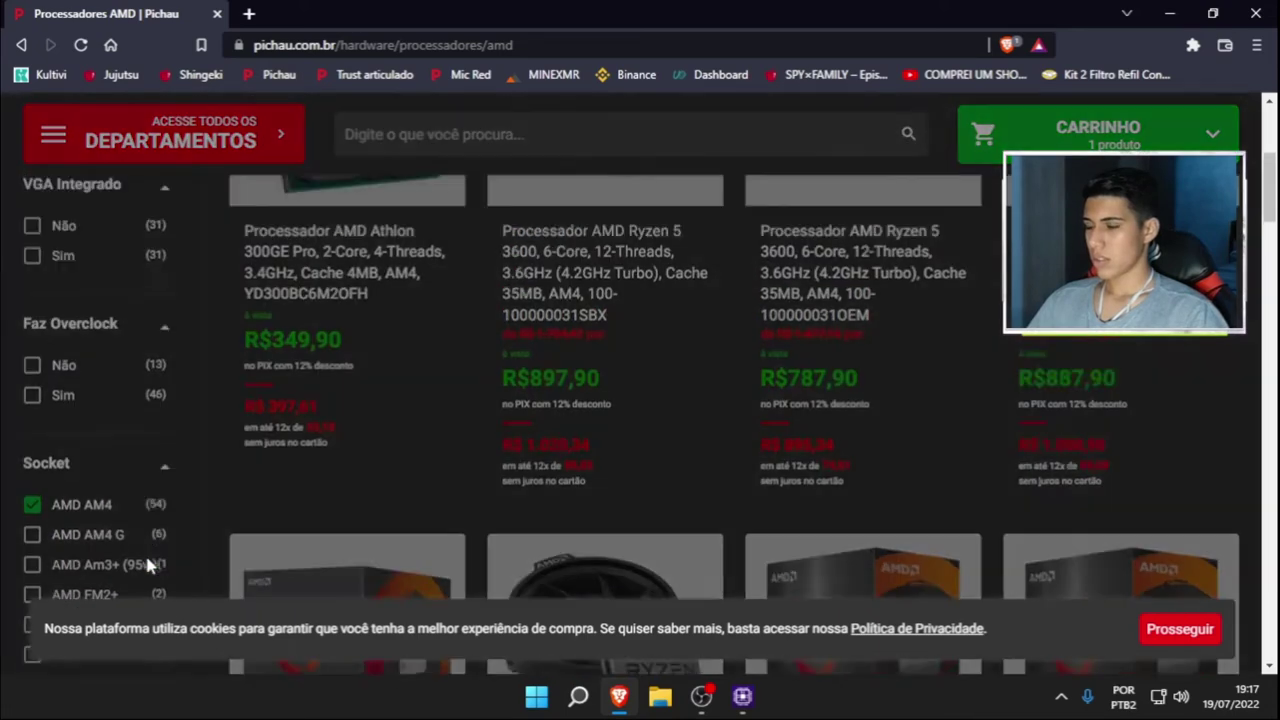
Look through the models and prices in the first rows of AM4 processors, and check the applied socket filter again
{"action": "scroll", "coordinate": [447, 410], "scroll_direction": "down", "scroll_amount": 1}
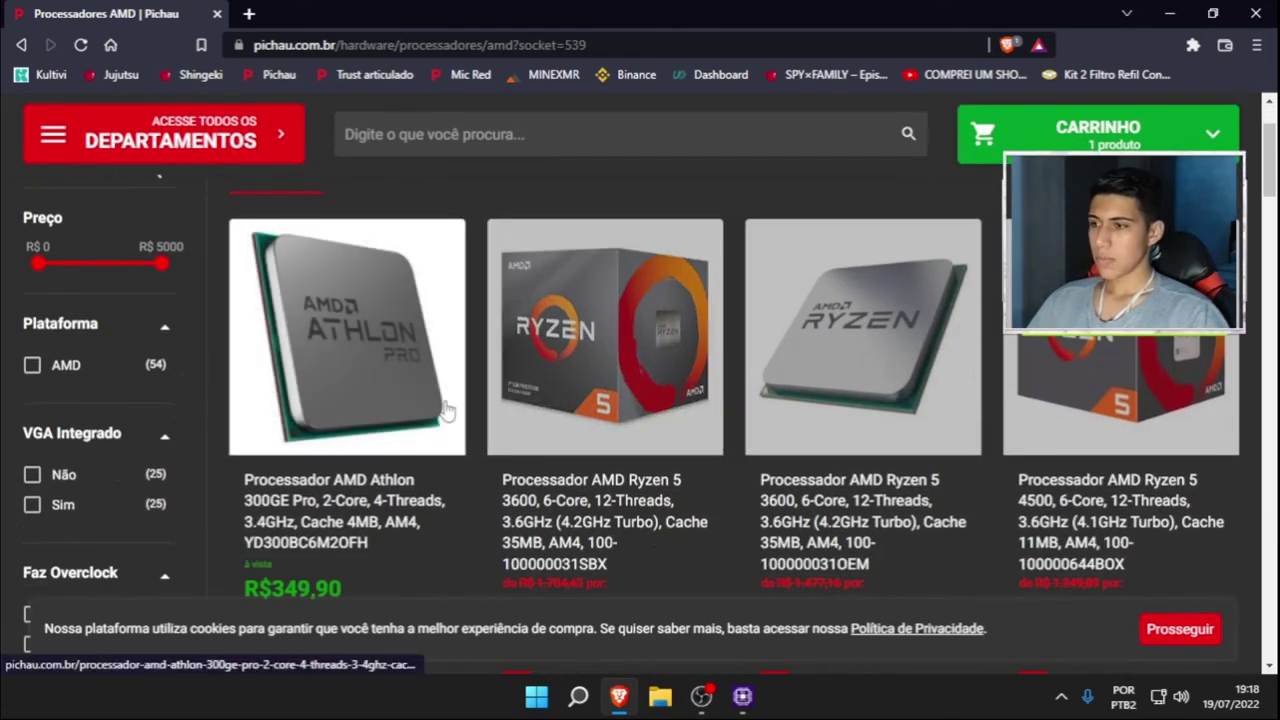
{"action": "scroll", "coordinate": [381, 360], "scroll_direction": "down", "scroll_amount": 1}
{"action": "scroll", "coordinate": [360, 420], "scroll_direction": "up", "scroll_amount": 2}
{"action": "scroll", "coordinate": [343, 484], "scroll_direction": "down", "scroll_amount": 1}
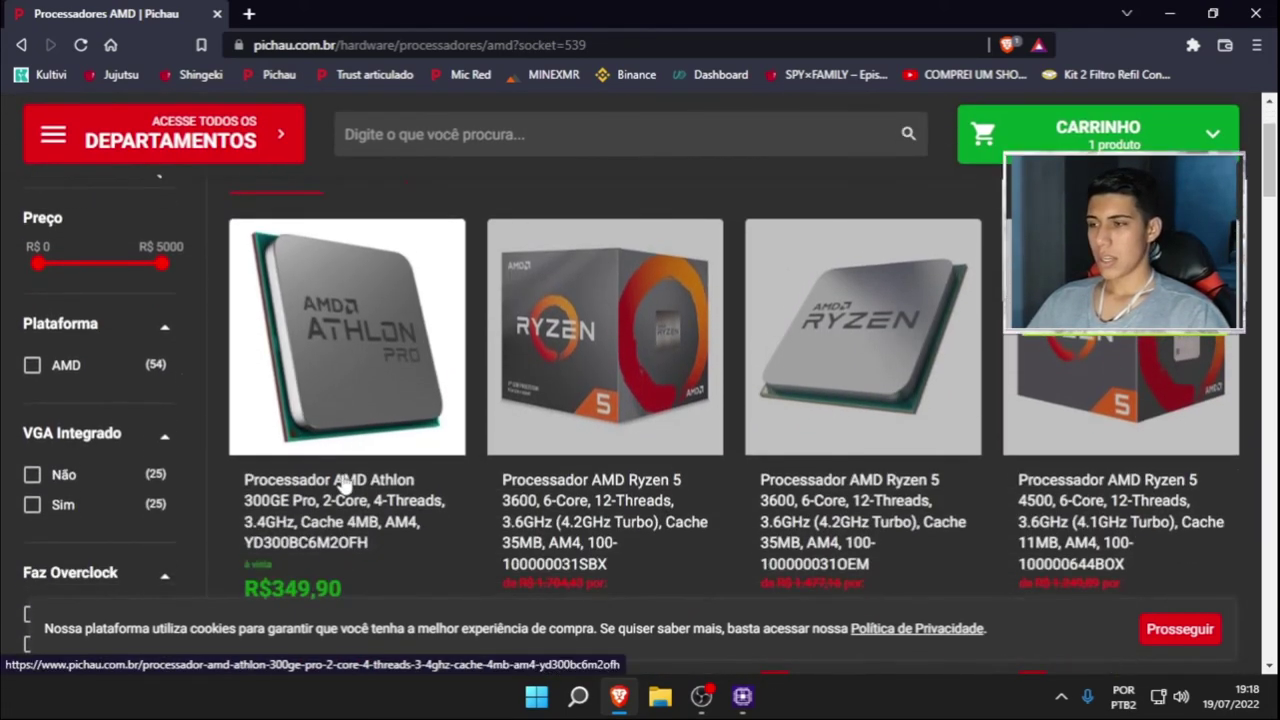
{"action": "scroll", "coordinate": [380, 397], "scroll_direction": "down", "scroll_amount": 1}
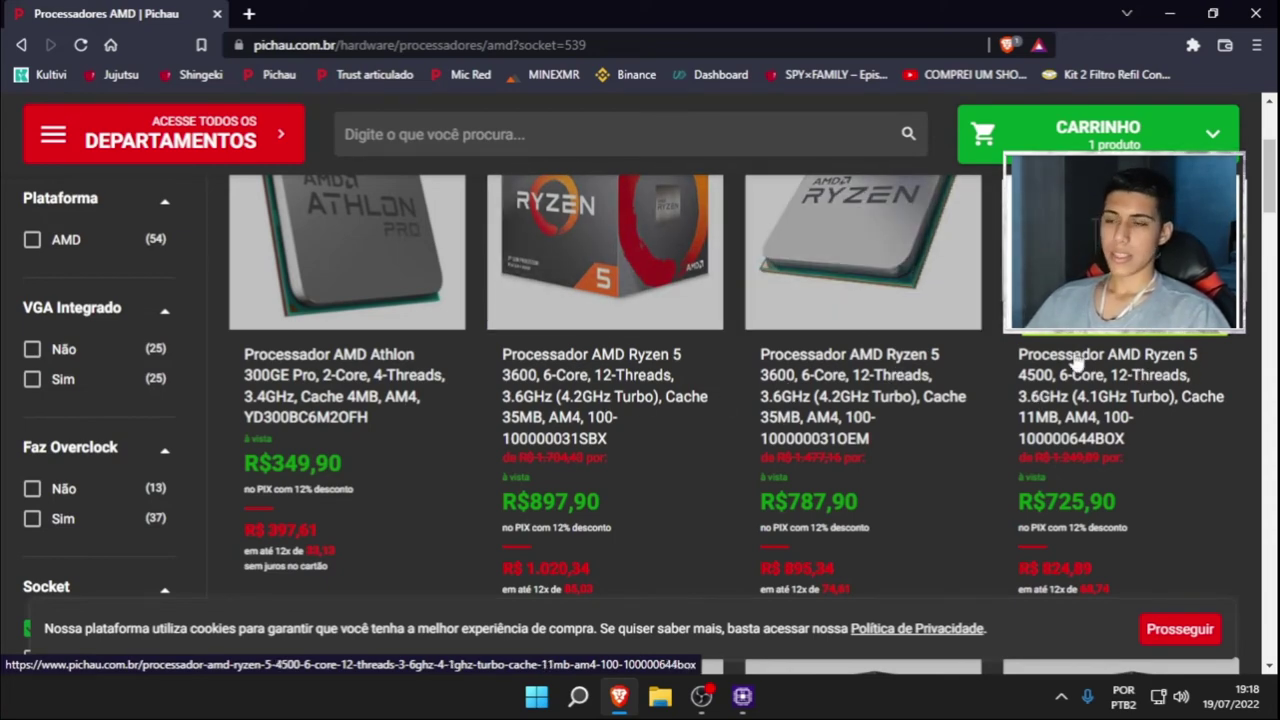
{"action": "scroll", "coordinate": [1075, 362], "scroll_direction": "down", "scroll_amount": 6}
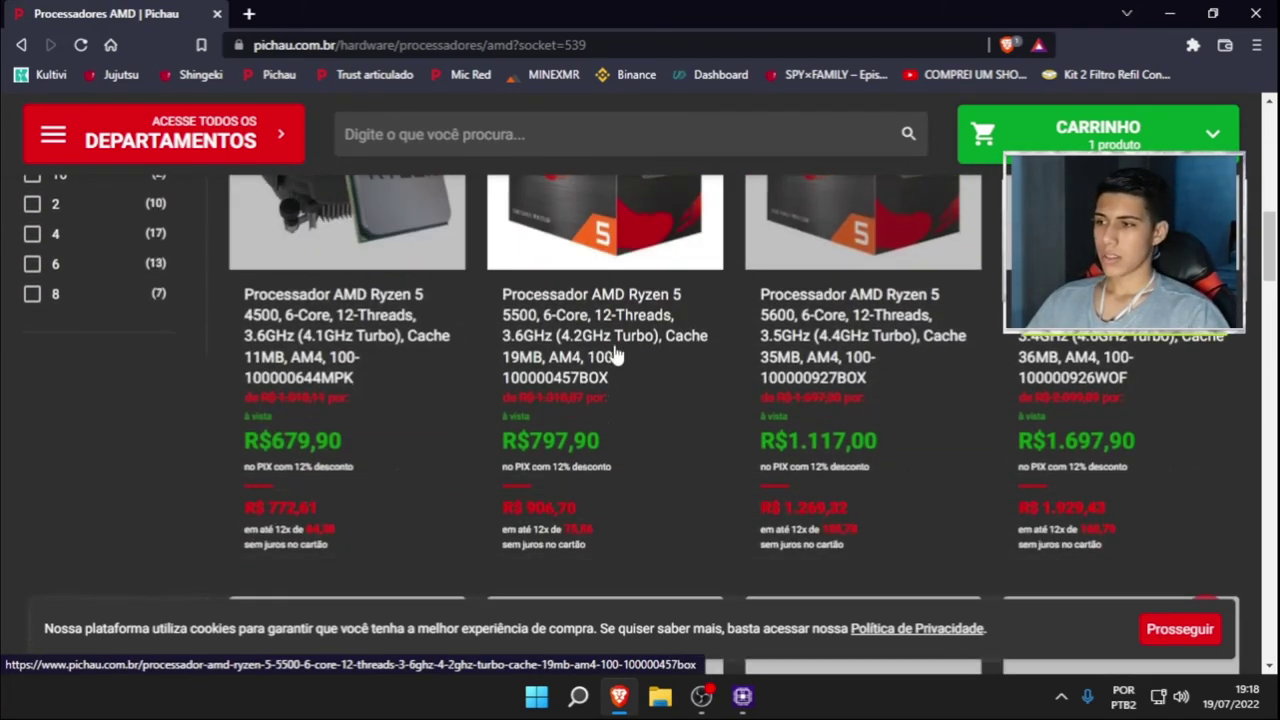
{"action": "scroll", "coordinate": [620, 322], "scroll_direction": "down", "scroll_amount": 2}
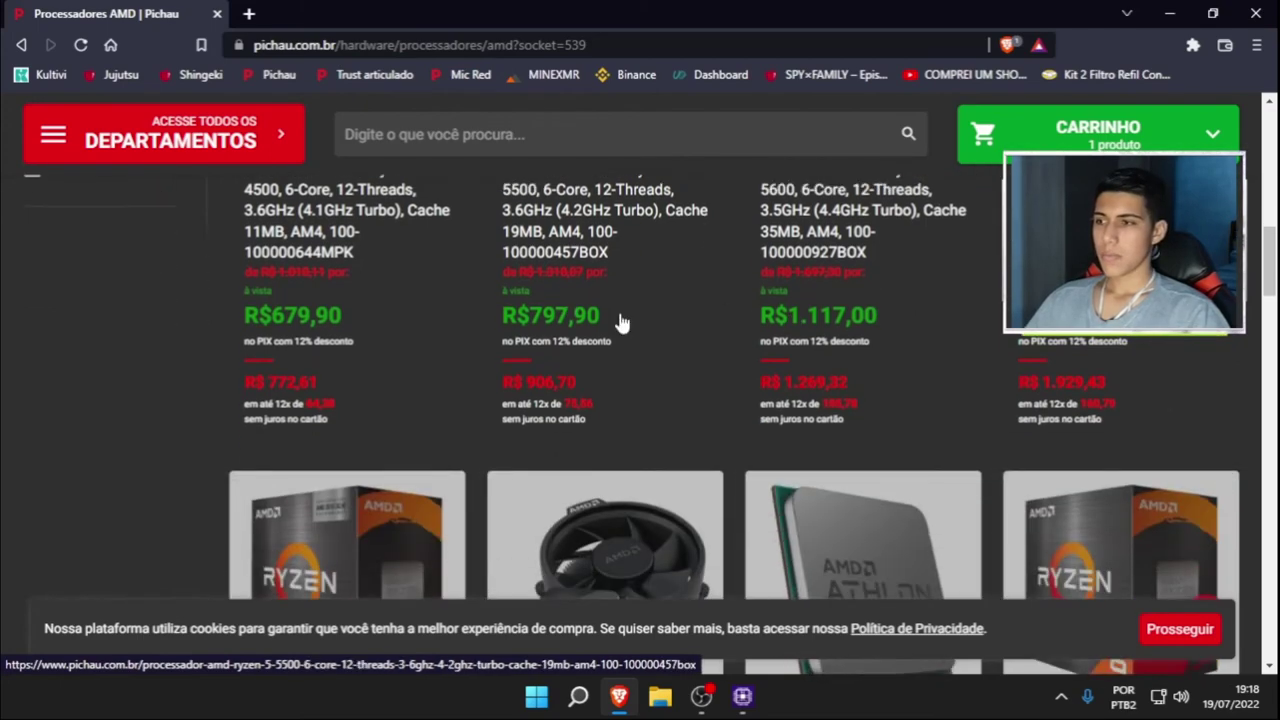
{"action": "scroll", "coordinate": [620, 322], "scroll_direction": "down", "scroll_amount": 4}
{"action": "scroll", "coordinate": [732, 449], "scroll_direction": "down", "scroll_amount": 2}
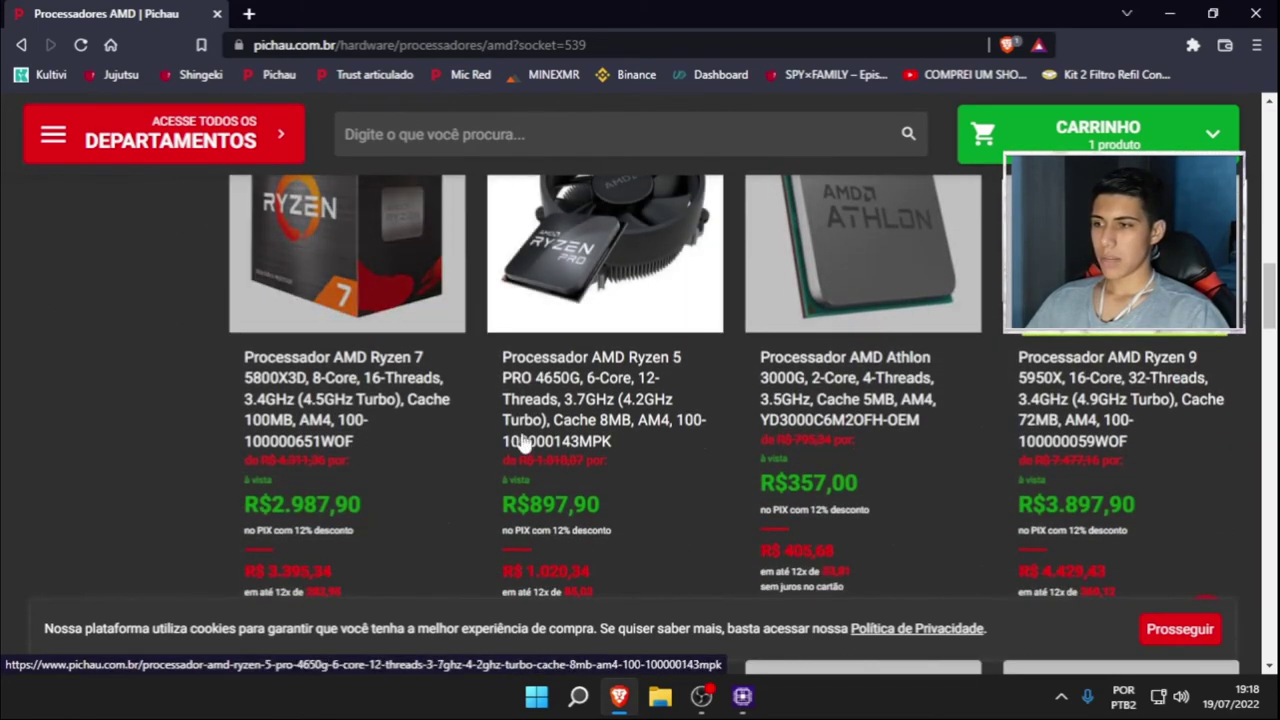
{"action": "scroll", "coordinate": [520, 445], "scroll_direction": "down", "scroll_amount": 2}
{"action": "scroll", "coordinate": [1057, 449], "scroll_direction": "up", "scroll_amount": 10}
{"action": "scroll", "coordinate": [366, 363], "scroll_direction": "down", "scroll_amount": 4}
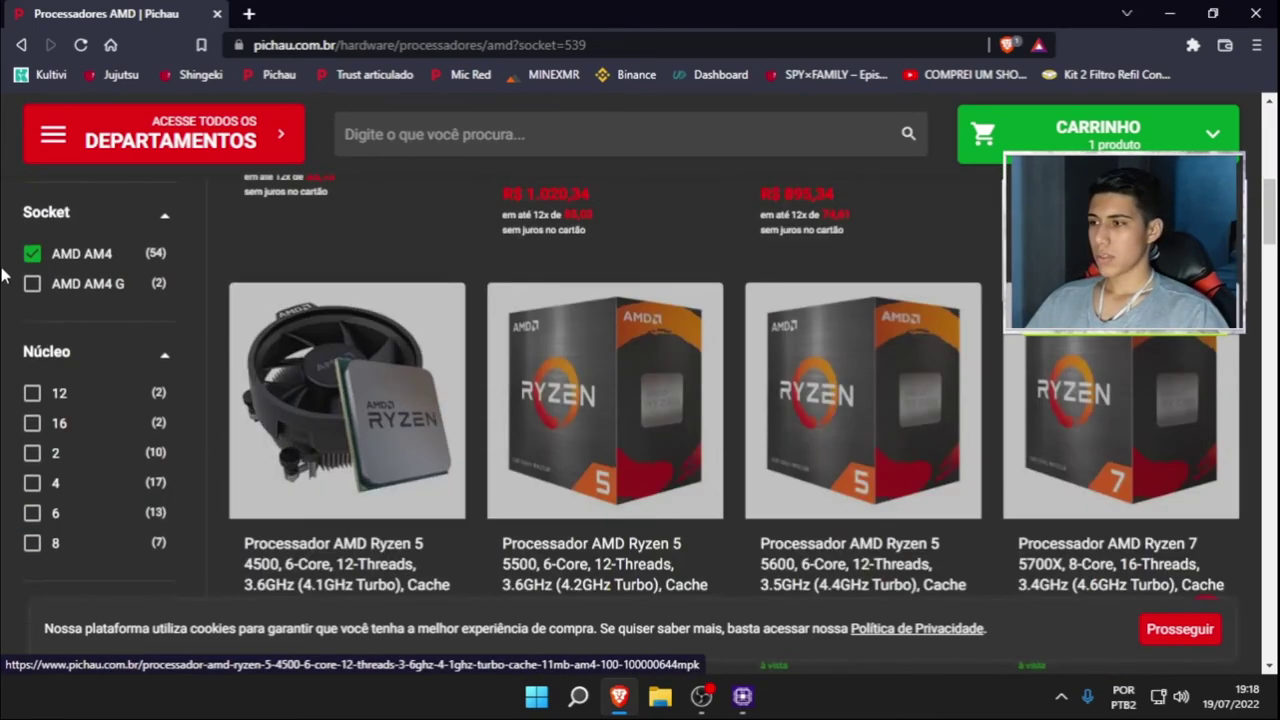
Examine the AM4 processors further down the listing, comparing the Ryzen 7 and Ryzen 9 models with the AMD A-Series and Athlon options
{"action": "scroll", "coordinate": [771, 420], "scroll_direction": "down", "scroll_amount": 7}
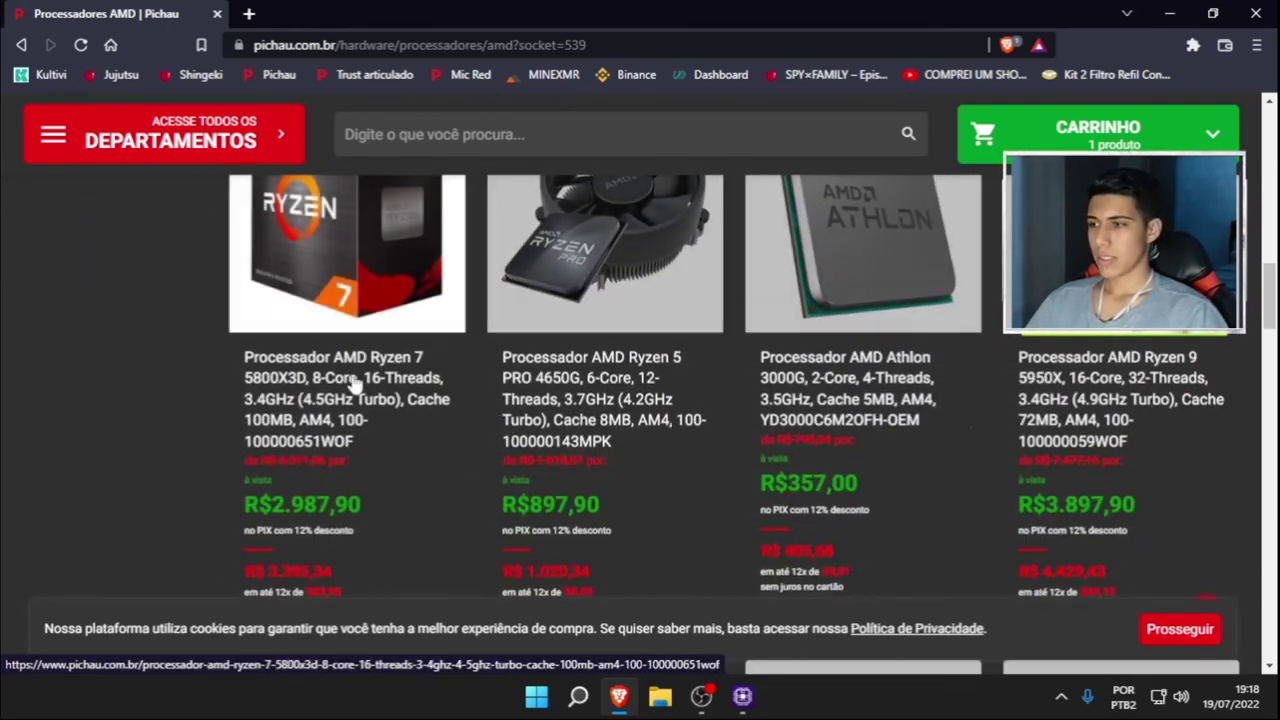
{"action": "scroll", "coordinate": [449, 372], "scroll_direction": "down", "scroll_amount": 4}
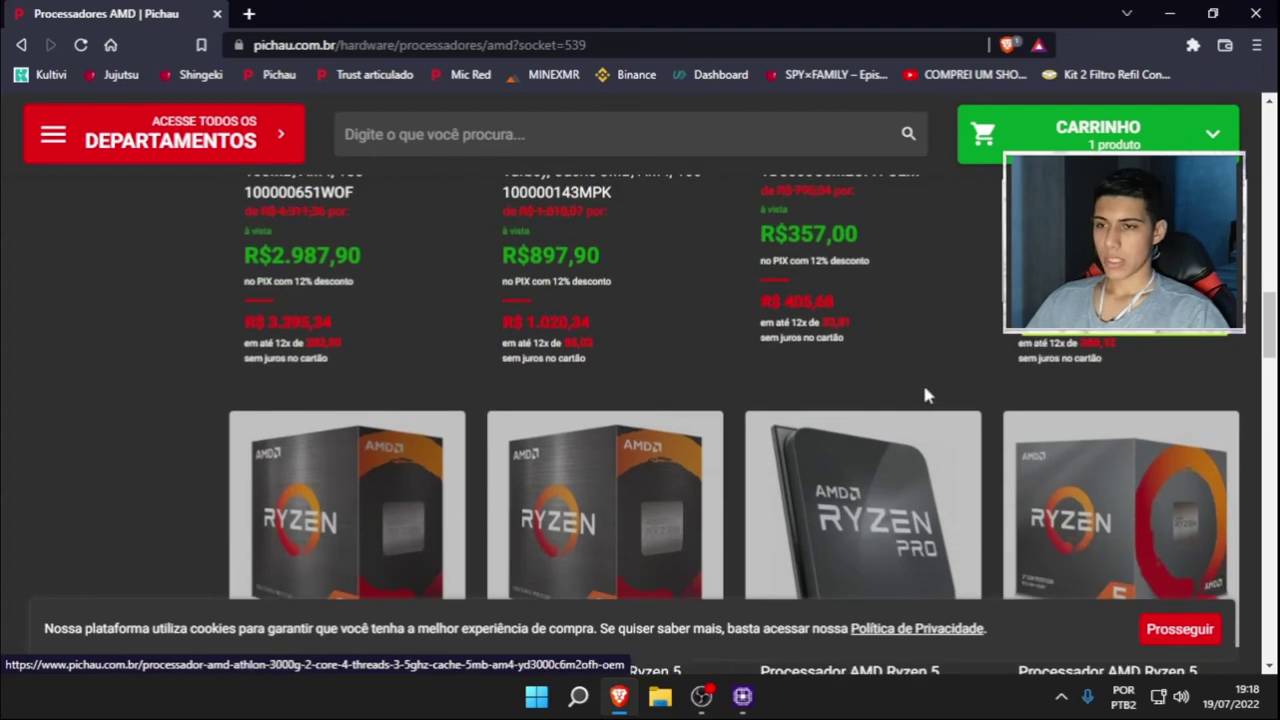
{"action": "scroll", "coordinate": [541, 390], "scroll_direction": "down", "scroll_amount": 3}
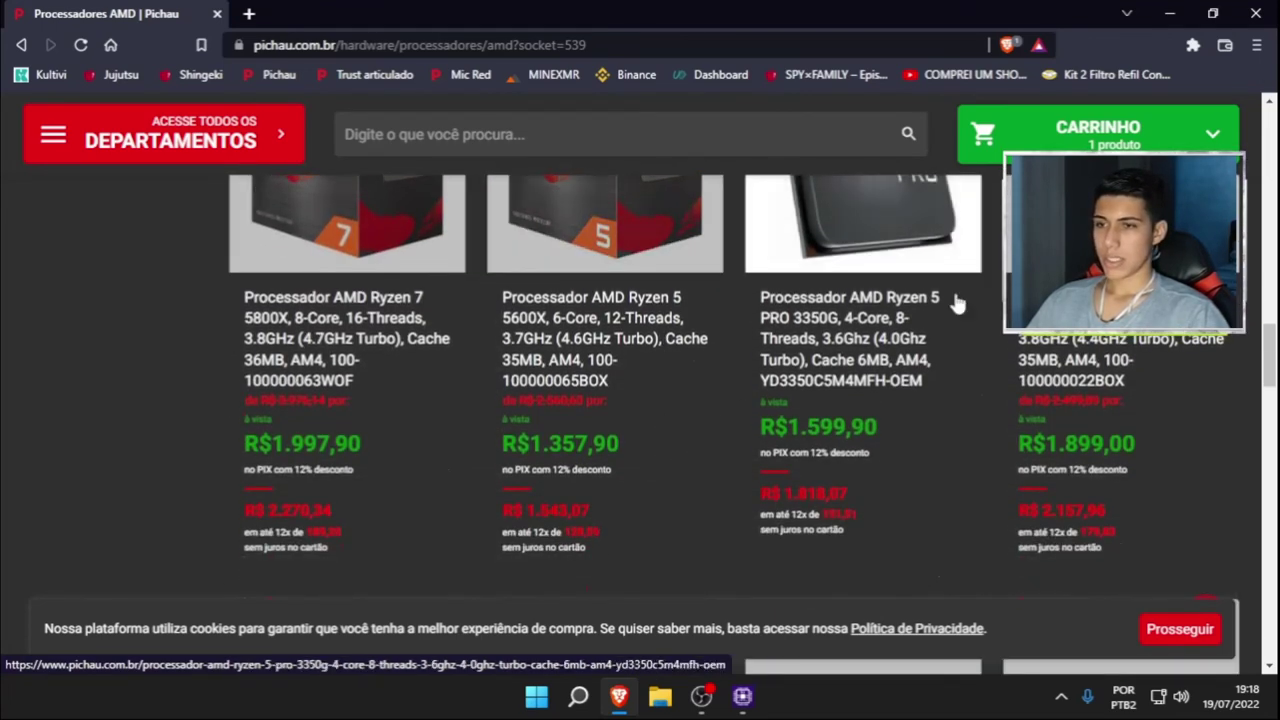
{"action": "scroll", "coordinate": [1000, 330], "scroll_direction": "down", "scroll_amount": 3}
{"action": "scroll", "coordinate": [849, 260], "scroll_direction": "up", "scroll_amount": 3}
{"action": "scroll", "coordinate": [828, 385], "scroll_direction": "down", "scroll_amount": 3}
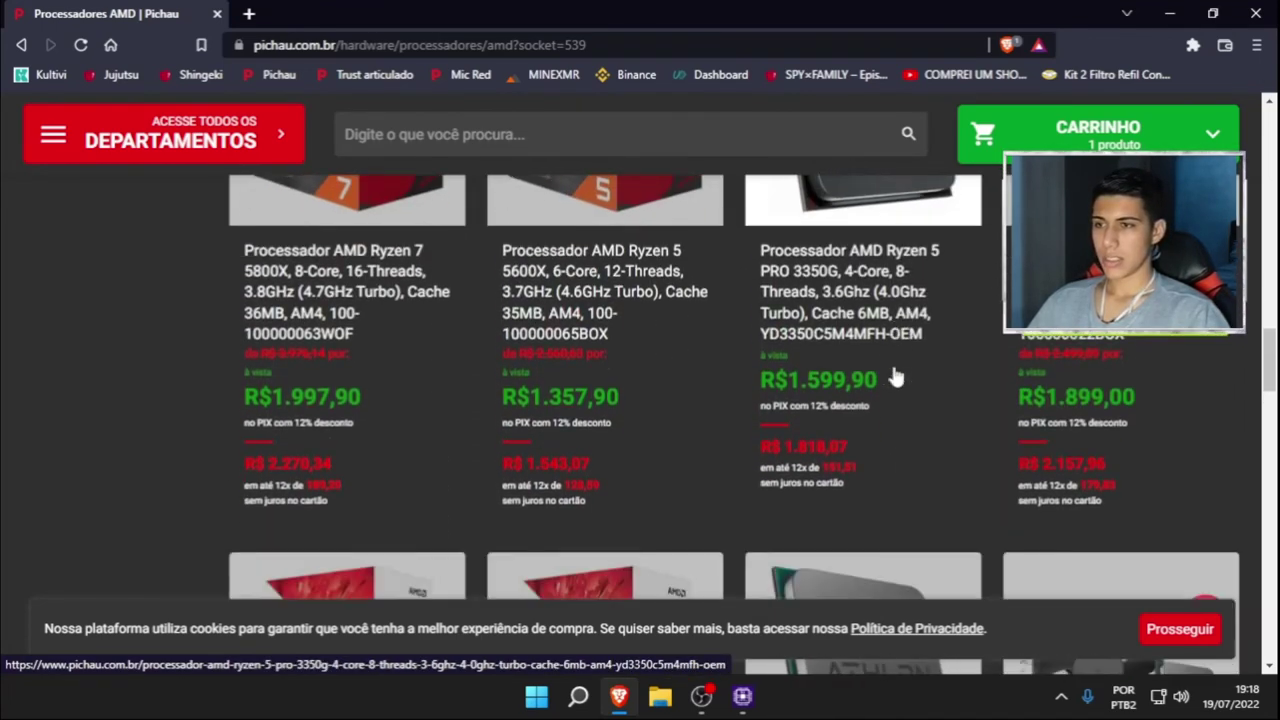
{"action": "scroll", "coordinate": [828, 385], "scroll_direction": "down", "scroll_amount": 2}
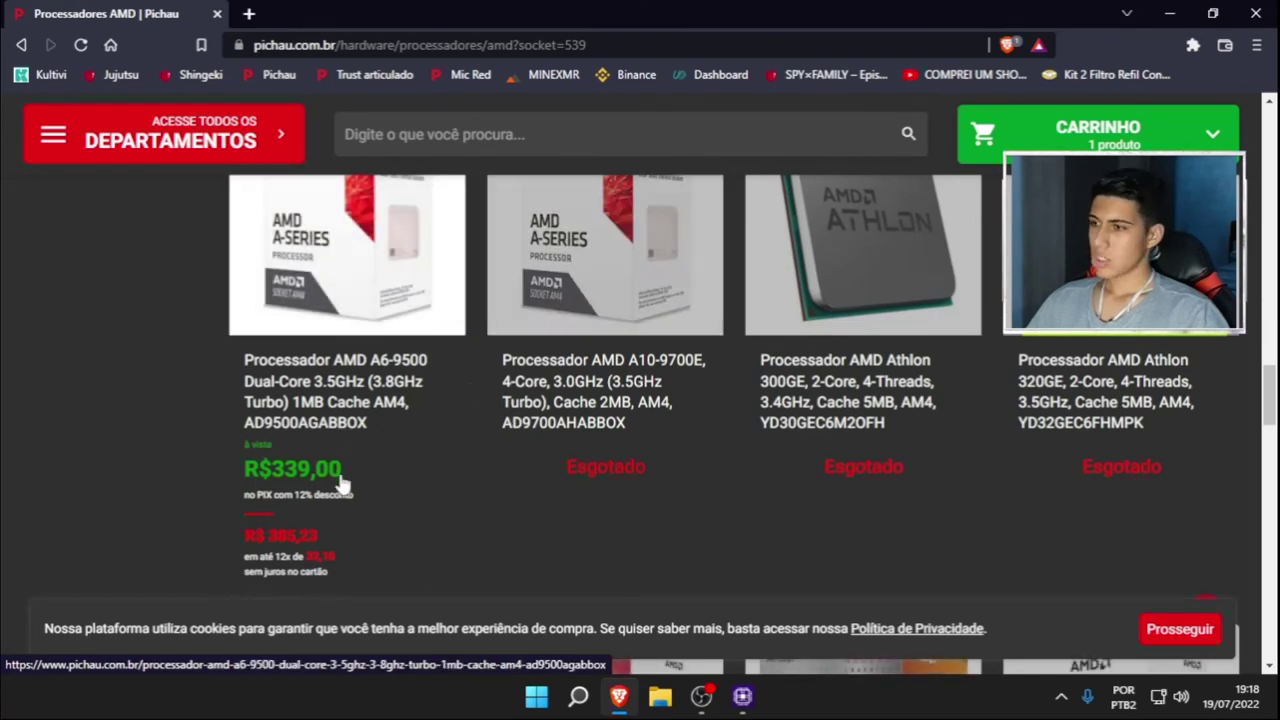
{"action": "right_click", "coordinate": [329, 419]}
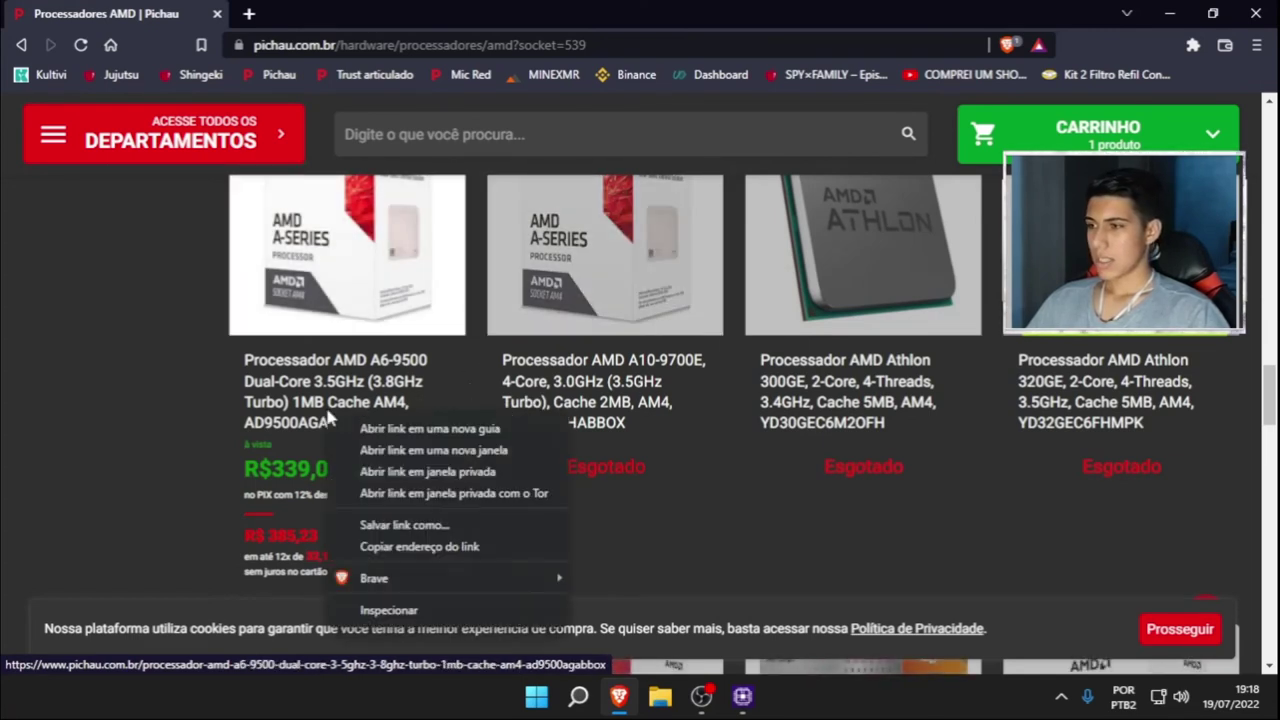
{"action": "left_click", "coordinate": [449, 380]}
{"action": "scroll", "coordinate": [506, 403], "scroll_direction": "down", "scroll_amount": 1}
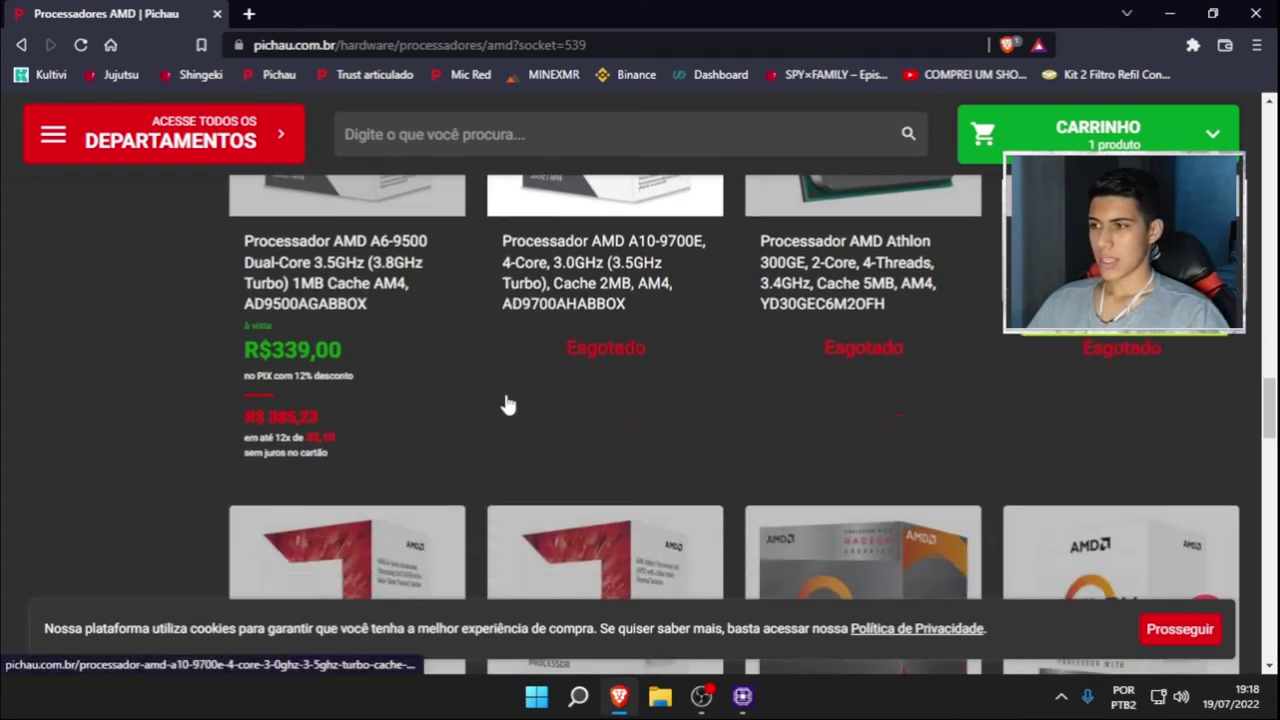
{"action": "scroll", "coordinate": [507, 402], "scroll_direction": "up", "scroll_amount": 2}
{"action": "scroll", "coordinate": [506, 403], "scroll_direction": "down", "scroll_amount": 4}
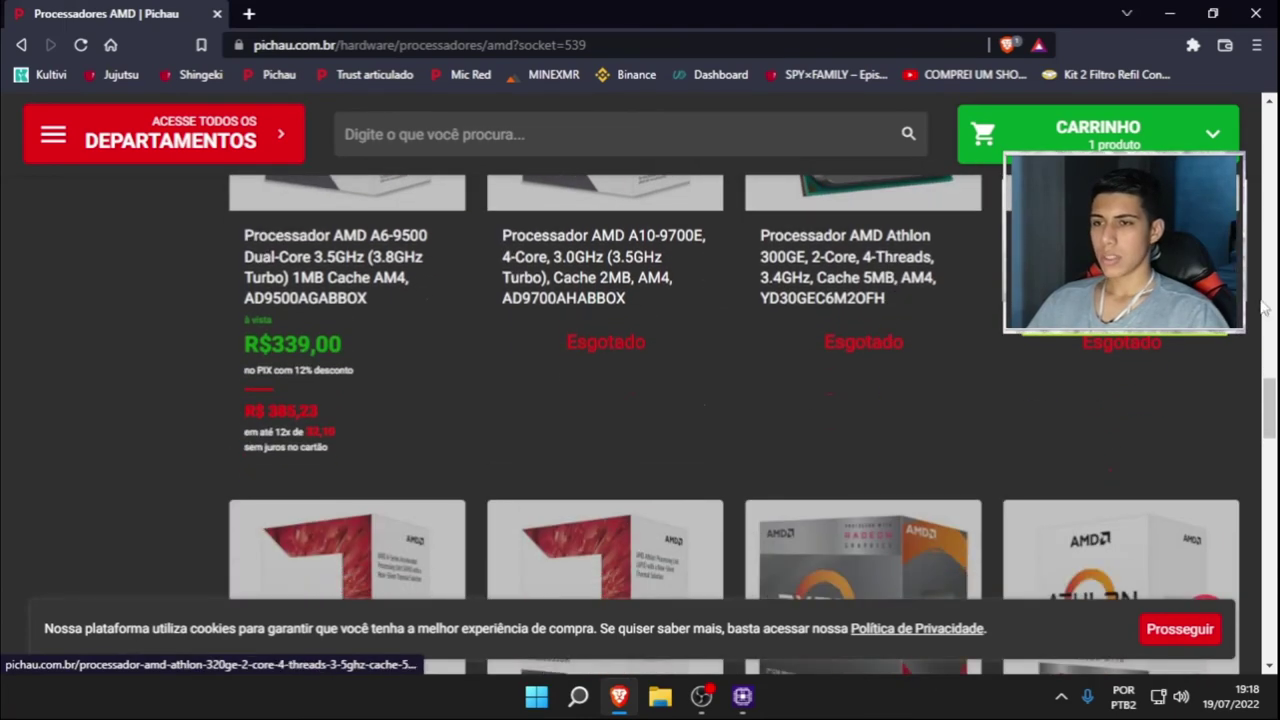
{"action": "scroll", "coordinate": [1094, 408], "scroll_direction": "down", "scroll_amount": 4}
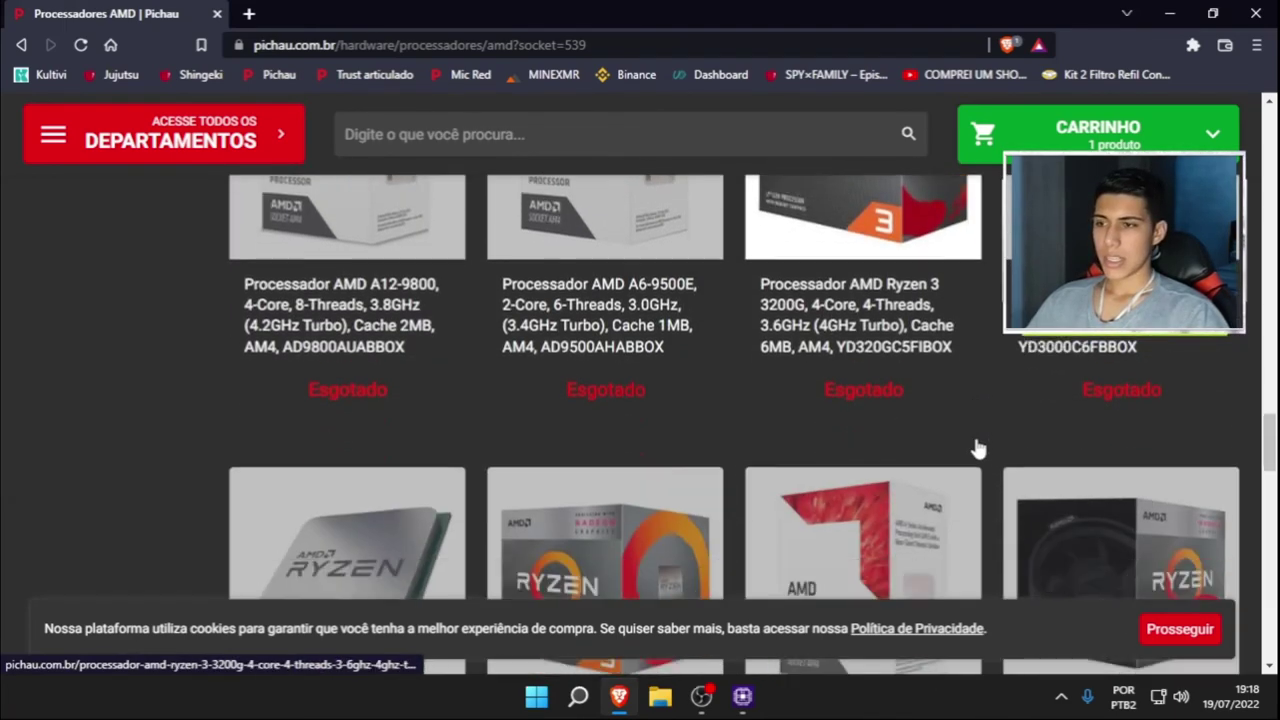
Finish looking through the AM4 processor listing, return to its beginning, and close the browser
{"action": "scroll", "coordinate": [765, 355], "scroll_direction": "down", "scroll_amount": 3}
{"action": "scroll", "coordinate": [700, 360], "scroll_direction": "up", "scroll_amount": 15}
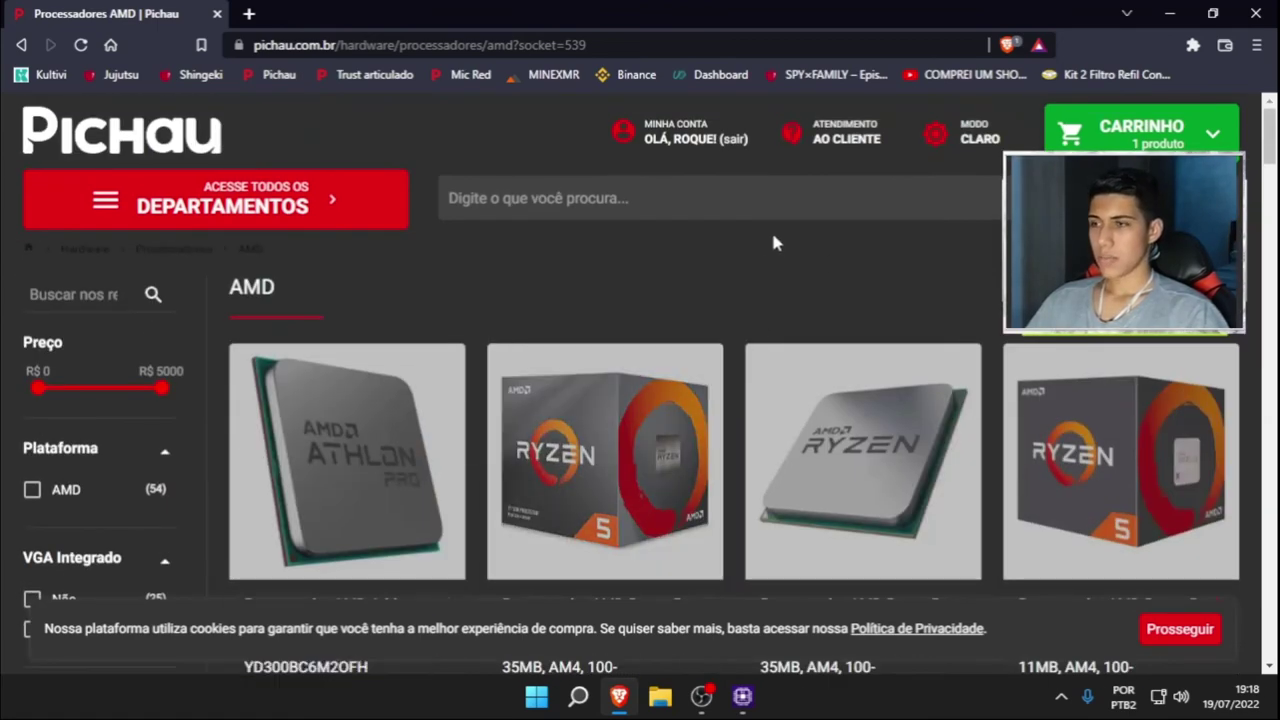
{"action": "left_click", "coordinate": [250, 14]}
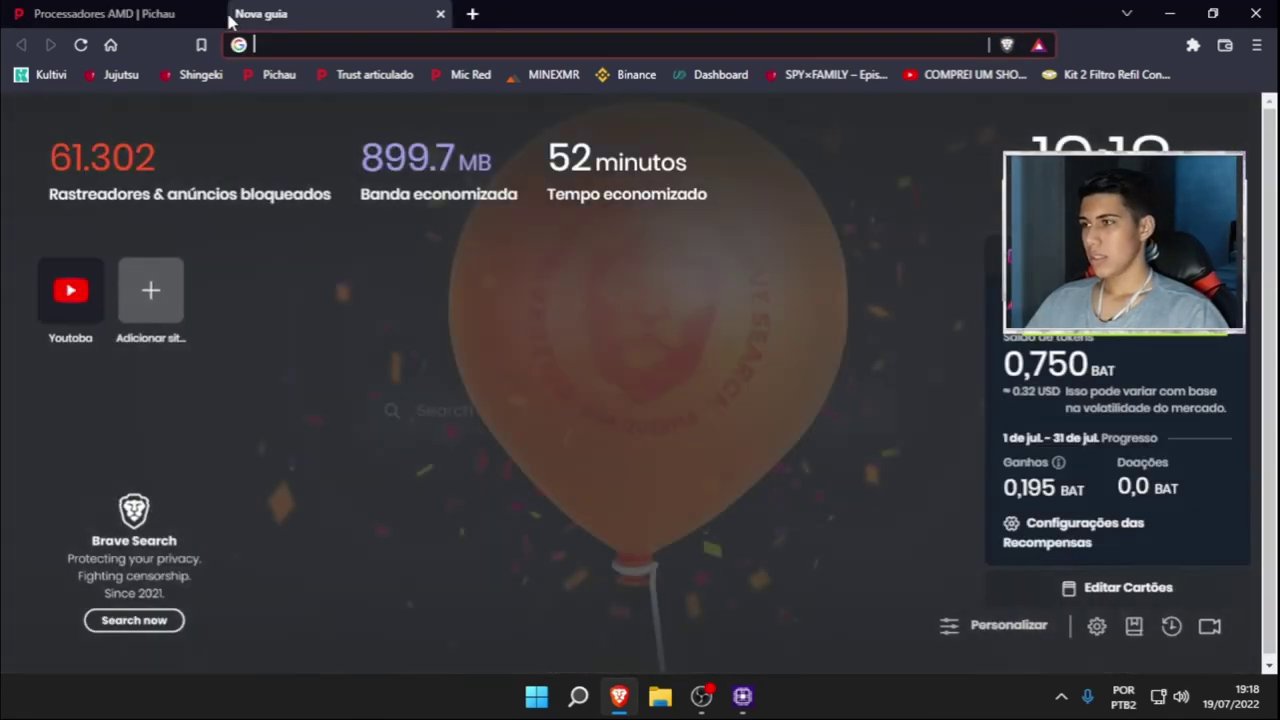
{"action": "left_click", "coordinate": [216, 14]}
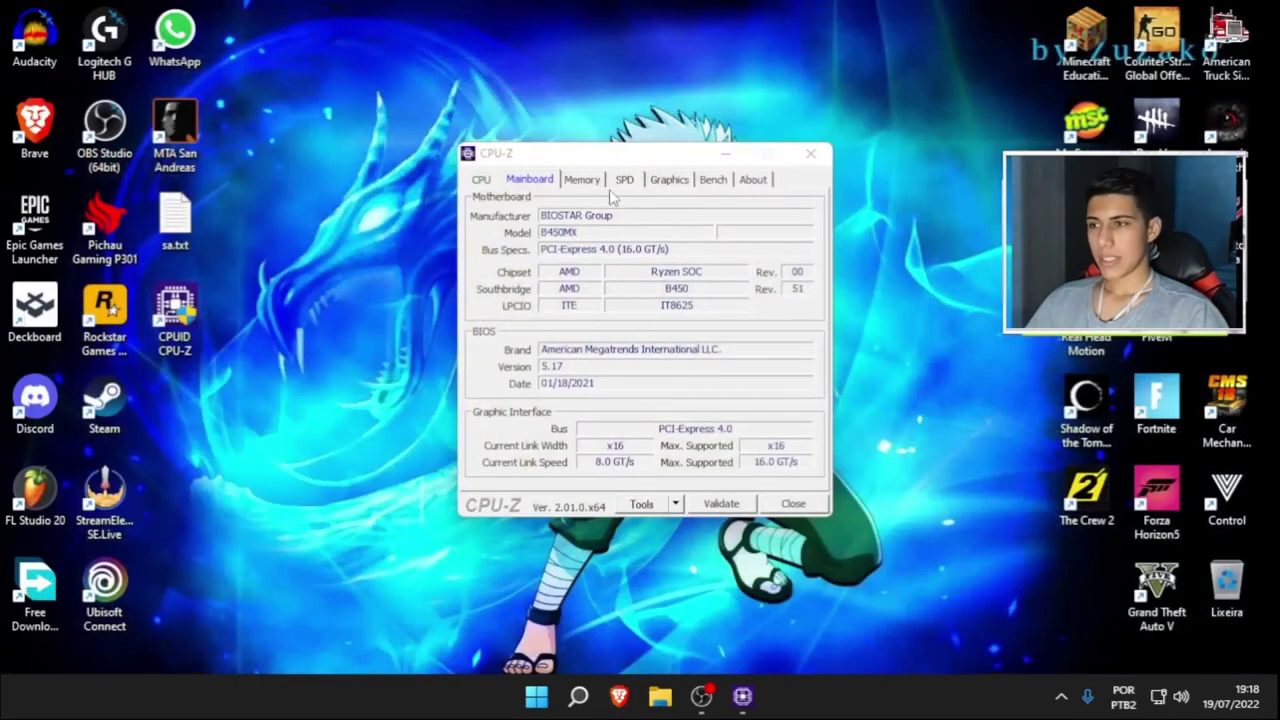
View the memory details in CPU-Z and compare the SPD information for memory slots #1 and #2
{"action": "left_click", "coordinate": [580, 182]}
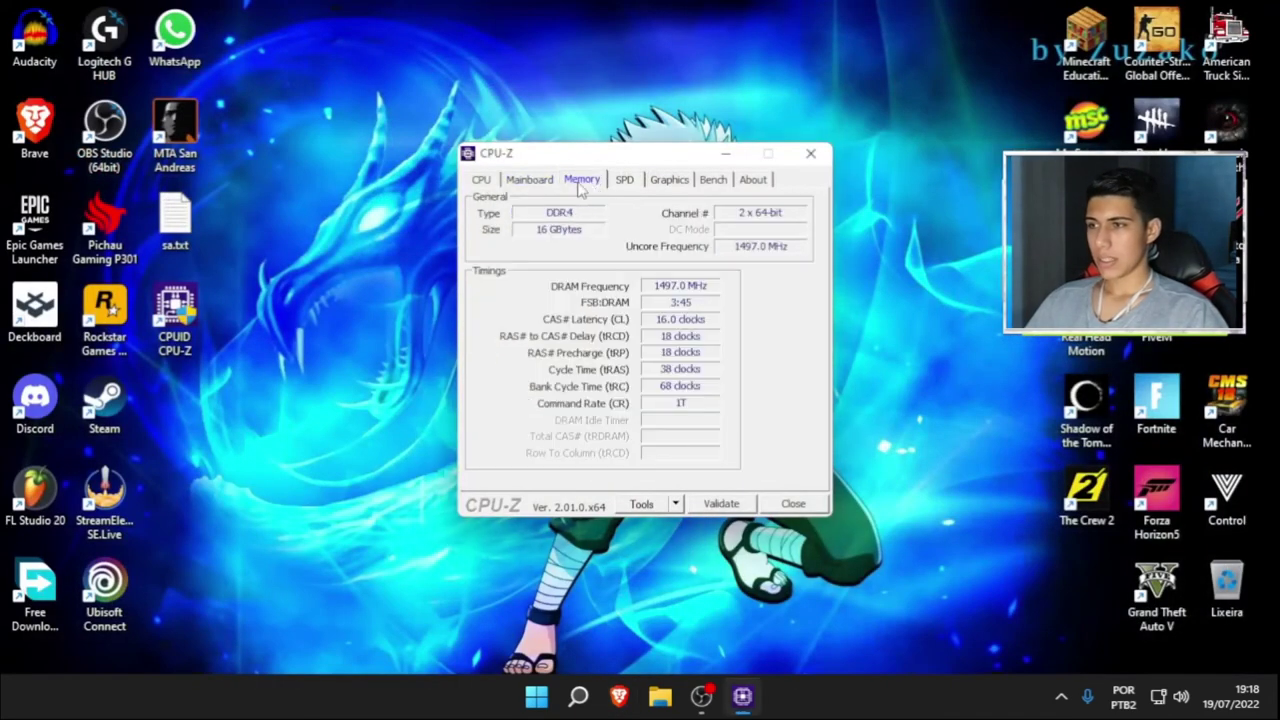
{"action": "left_click", "coordinate": [628, 181]}
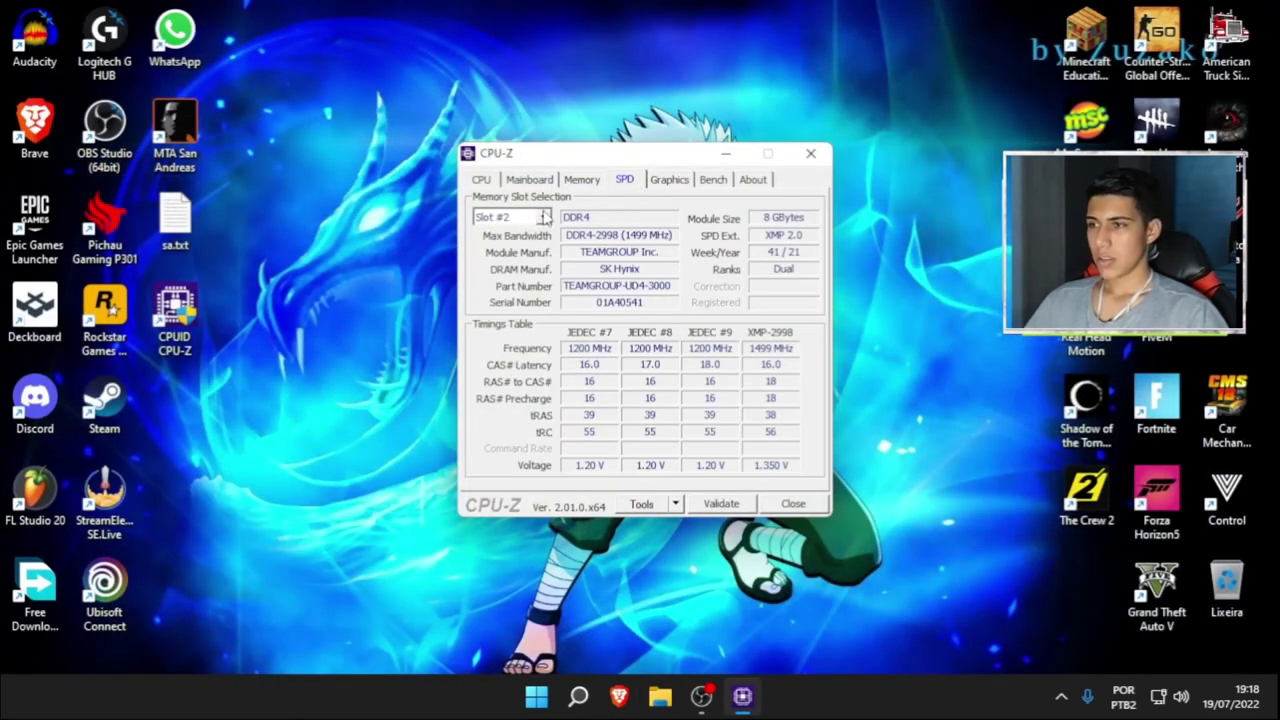
{"action": "left_click", "coordinate": [545, 217]}
{"action": "left_click", "coordinate": [530, 234]}
{"action": "left_click", "coordinate": [545, 217]}
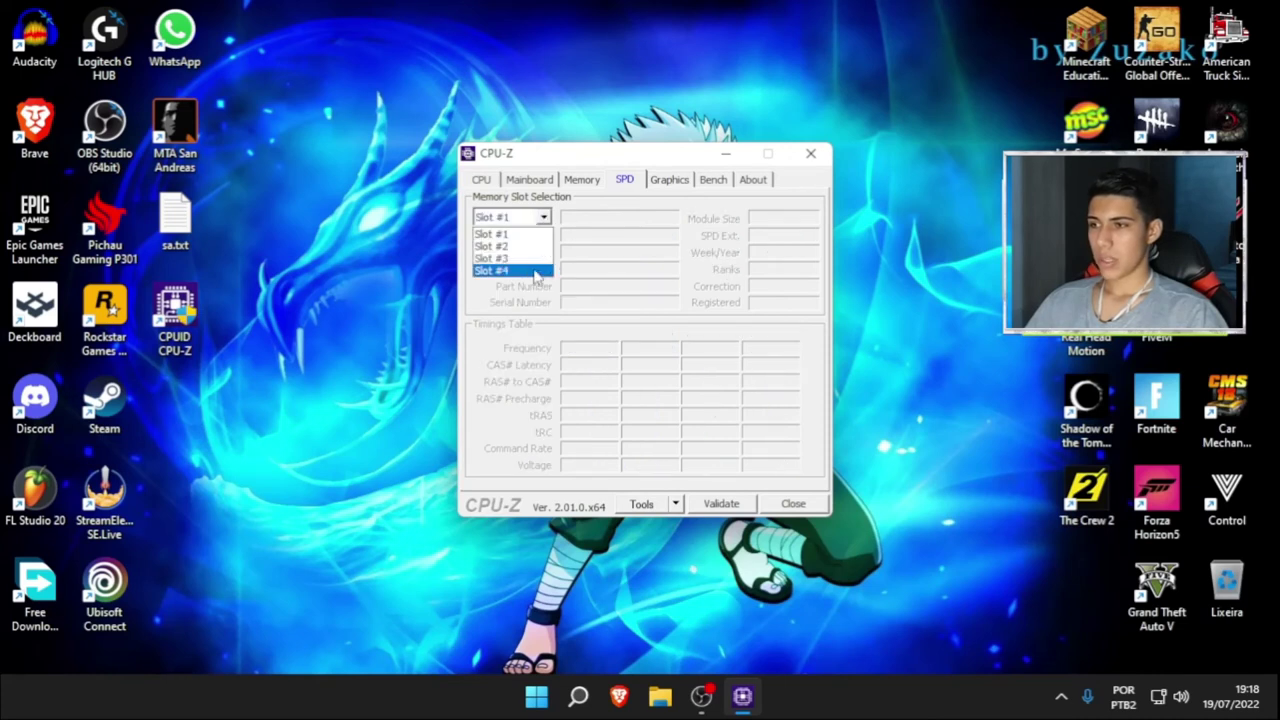
{"action": "left_click", "coordinate": [543, 217]}
{"action": "left_click", "coordinate": [545, 217]}
{"action": "left_click", "coordinate": [545, 217]}
{"action": "left_click", "coordinate": [545, 217]}
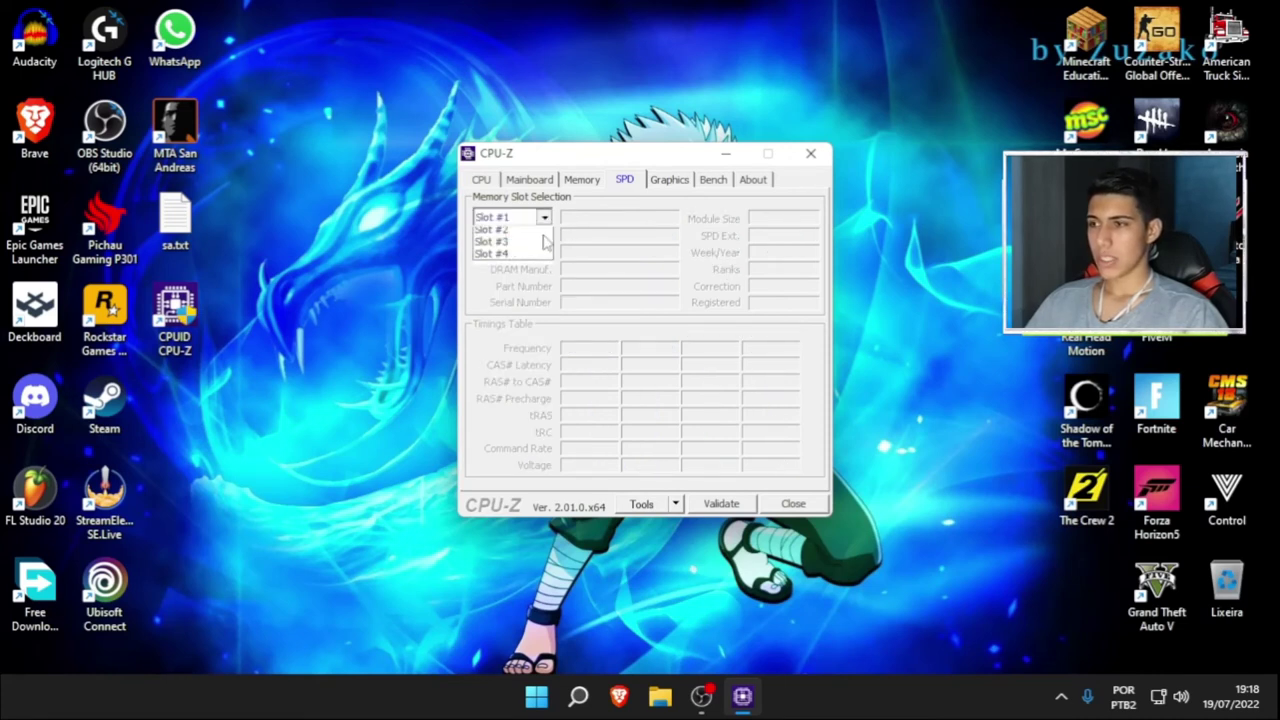
{"action": "left_click", "coordinate": [540, 230]}
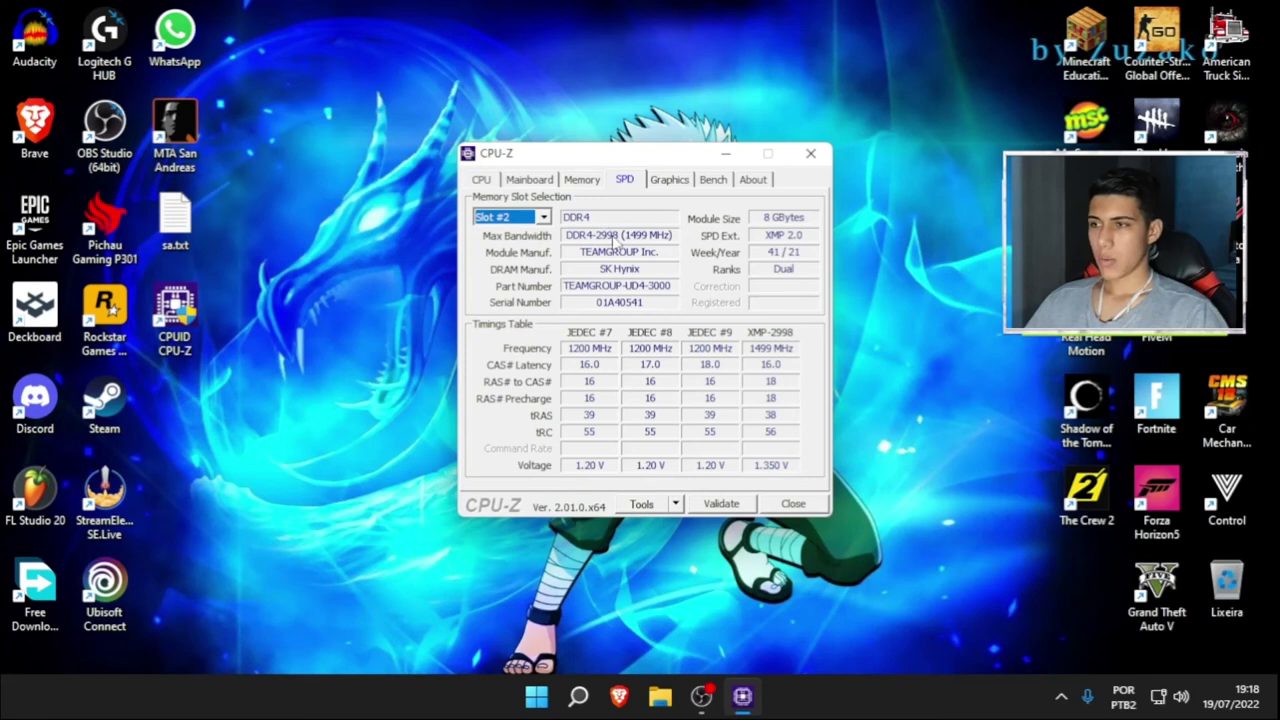
Switch to the Brave browser, open the bookmarked Pichau store, and accept its cookie notice
{"action": "left_click", "coordinate": [625, 698]}
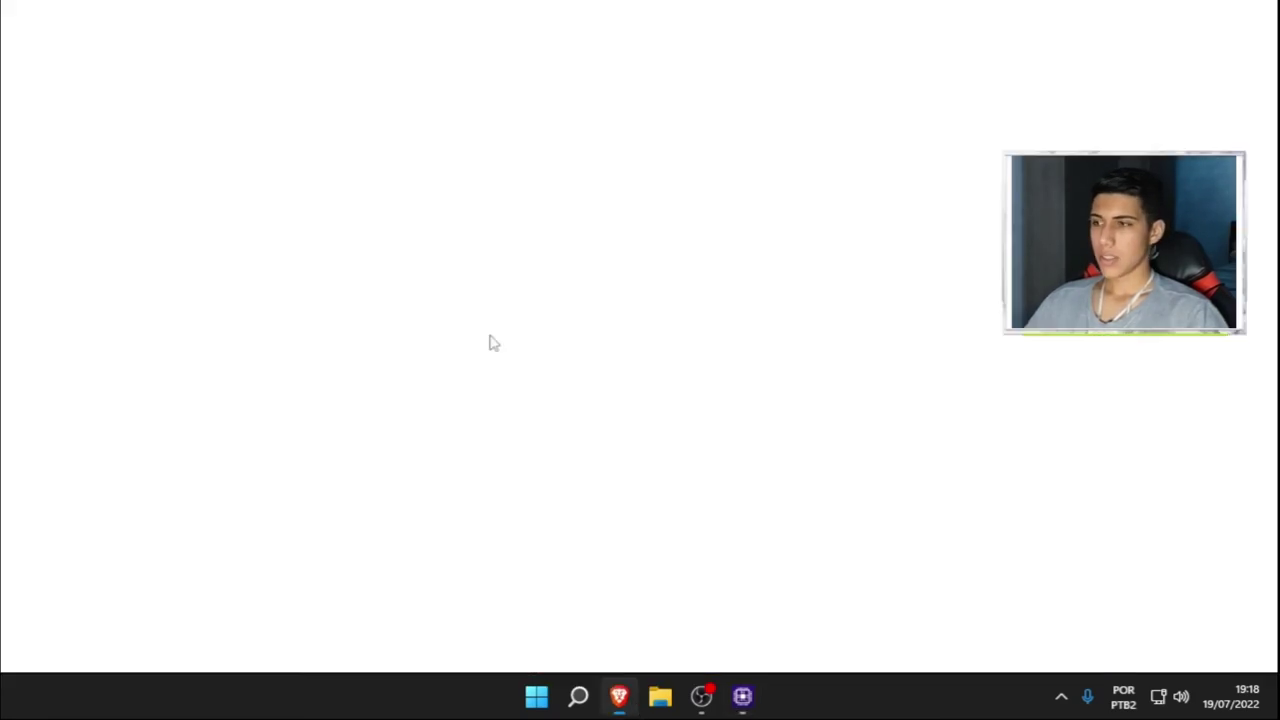
{"action": "left_click", "coordinate": [285, 75]}
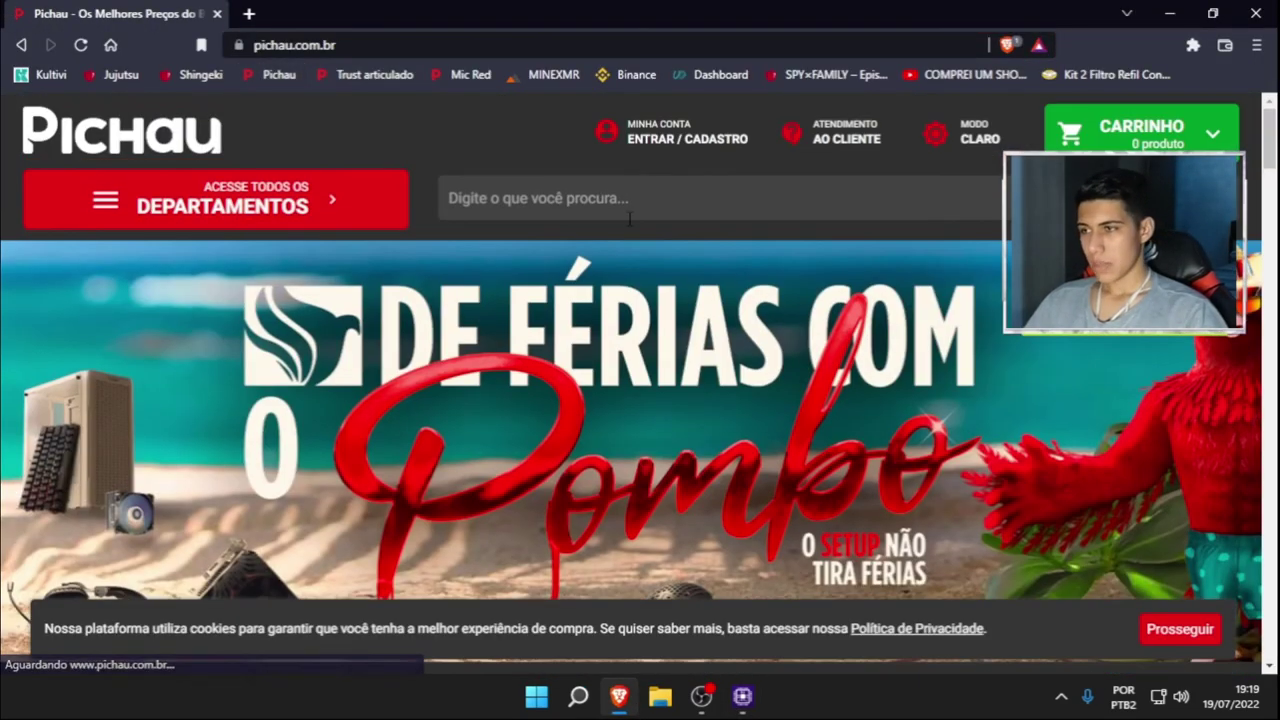
{"action": "left_click", "coordinate": [1197, 632]}
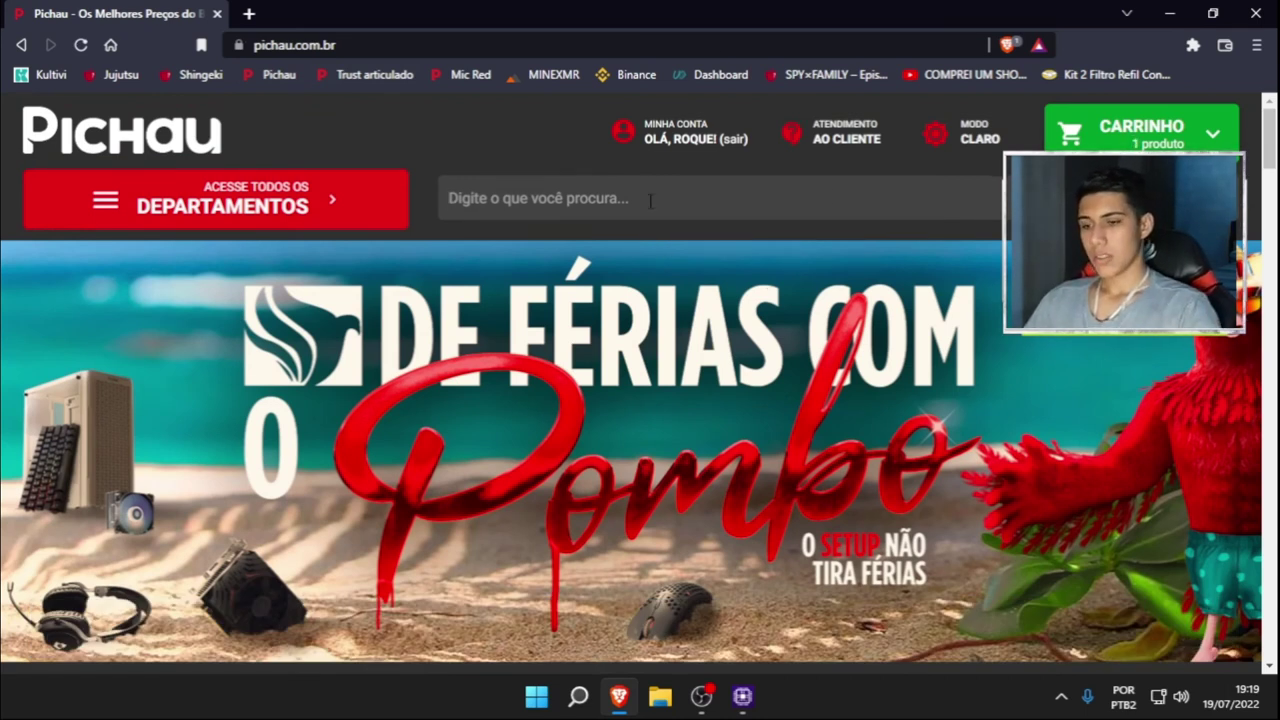
Search the Pichau store for "2x8 ddr4 3000" memory kits
{"action": "type", "text": "2x8"}
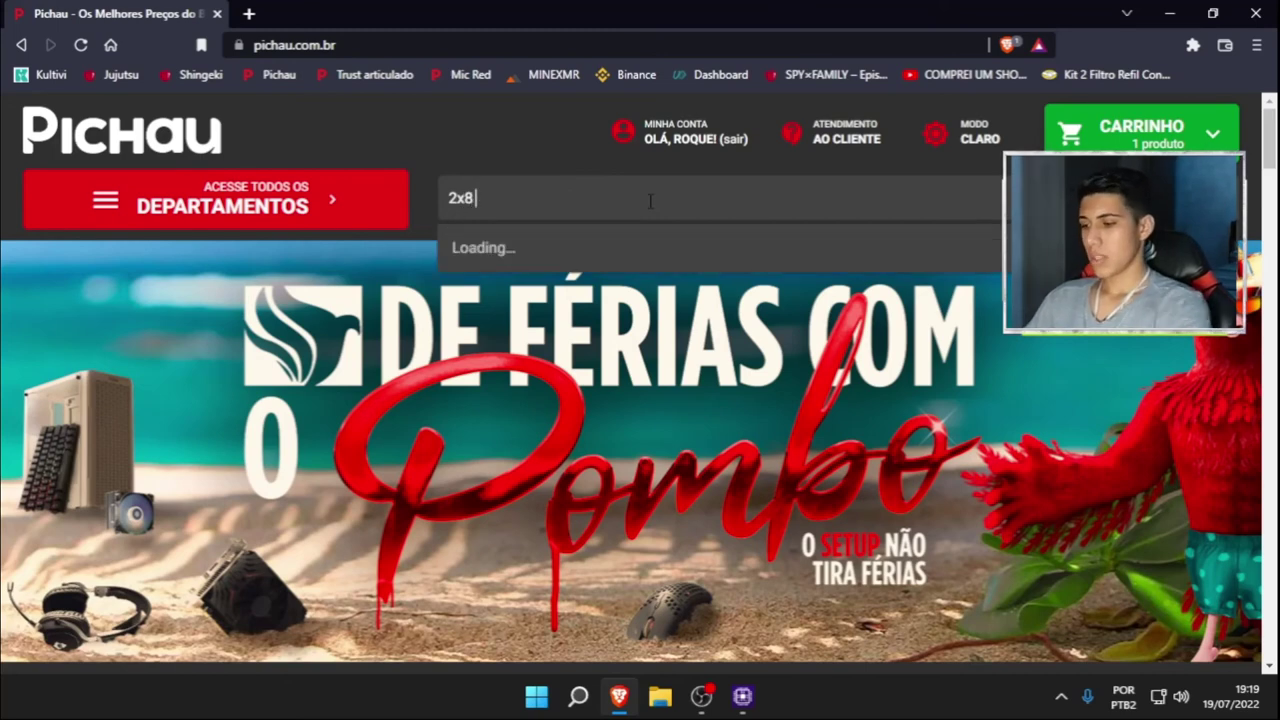
{"action": "type", "text": " ddr4"}
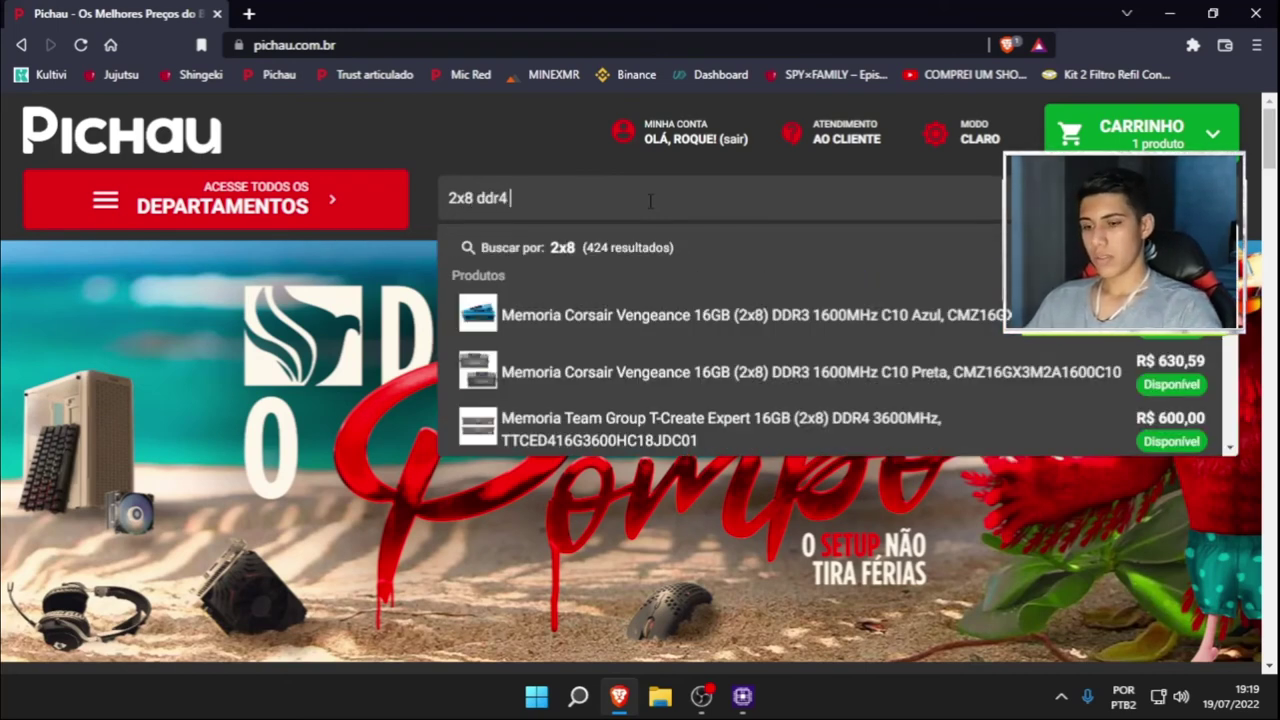
{"action": "type", "text": " 3200"}
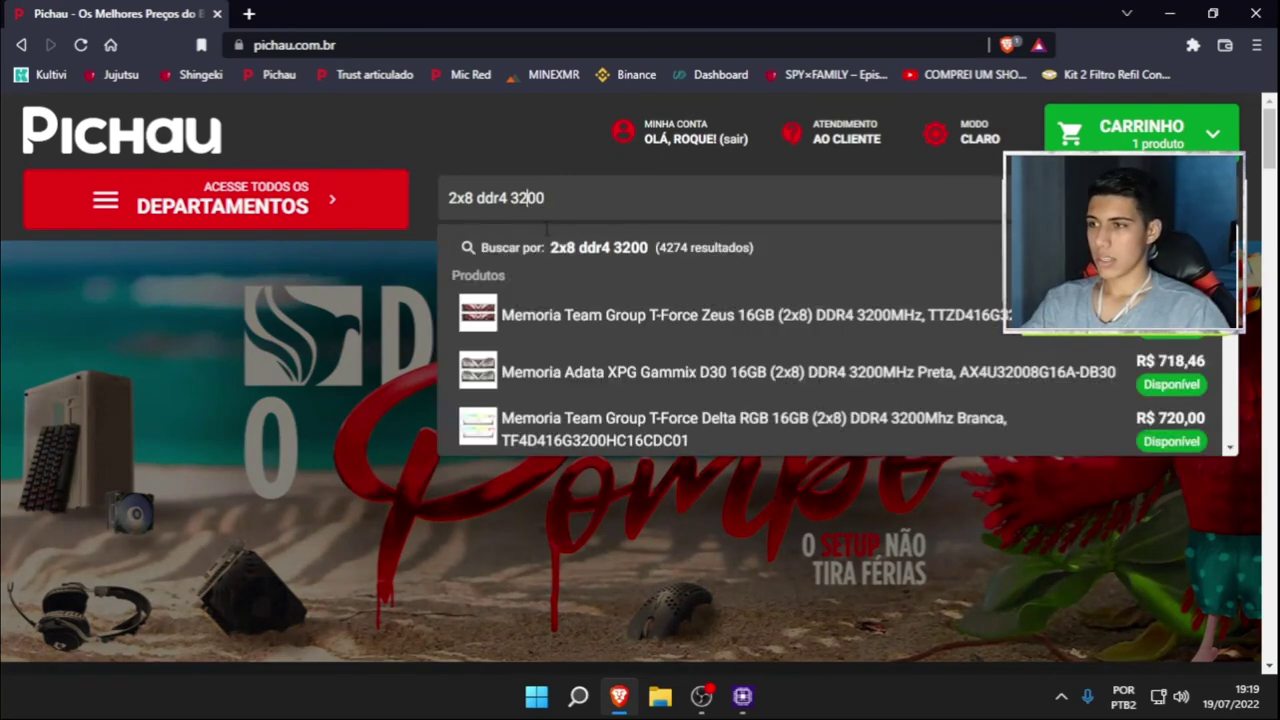
{"action": "key", "text": "BackSpace"}
{"action": "key", "text": "BackSpace"}
{"action": "key", "text": "BackSpace"}
{"action": "type", "text": "00"}
{"action": "left_click", "coordinate": [620, 262]}
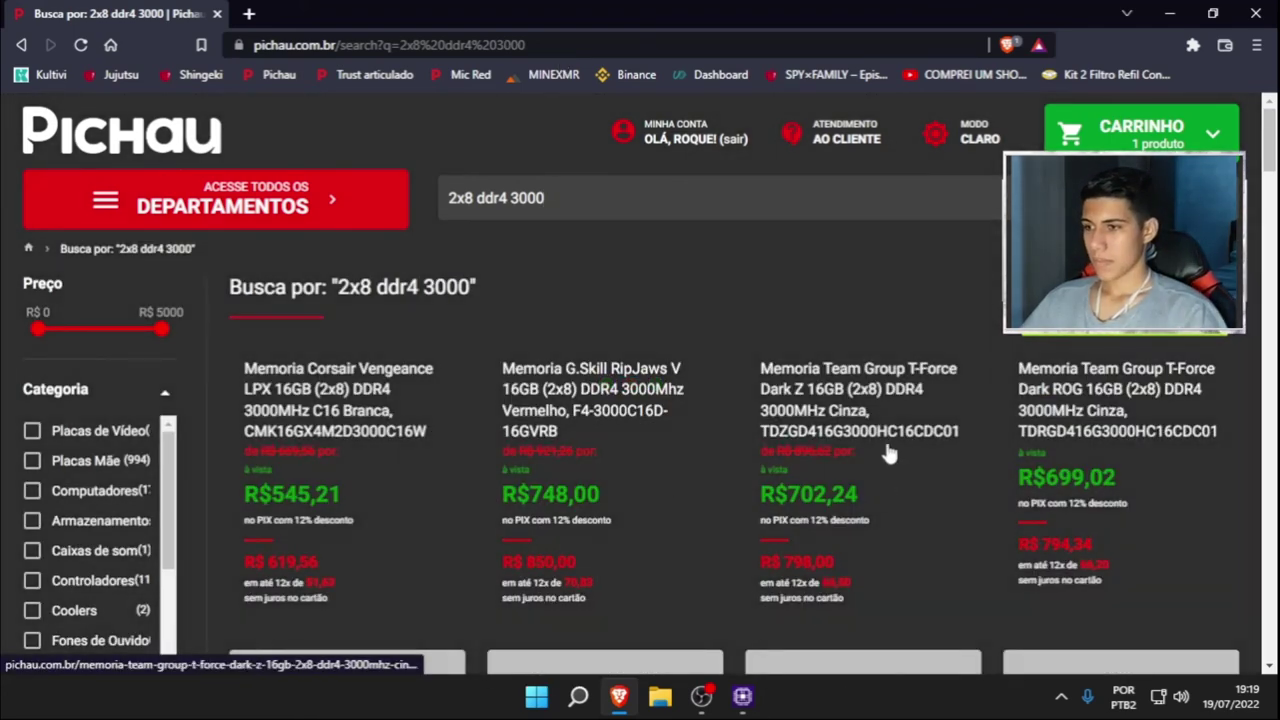
Look through the 16GB (2x8) DDR4 3000MHz memory results, comparing the Corsair, G.Skill, Team Group and Adata kits and their prices
{"action": "scroll", "coordinate": [405, 485], "scroll_direction": "down", "scroll_amount": 1}
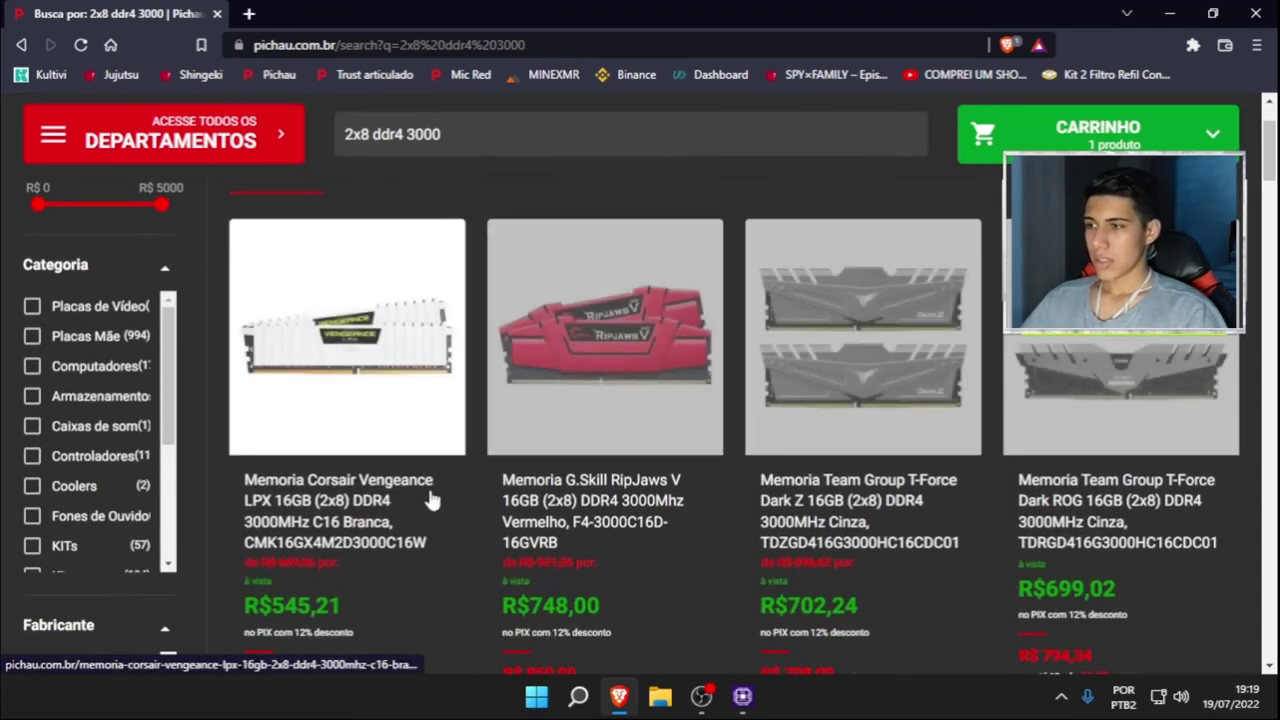
{"action": "scroll", "coordinate": [432, 500], "scroll_direction": "down", "scroll_amount": 6}
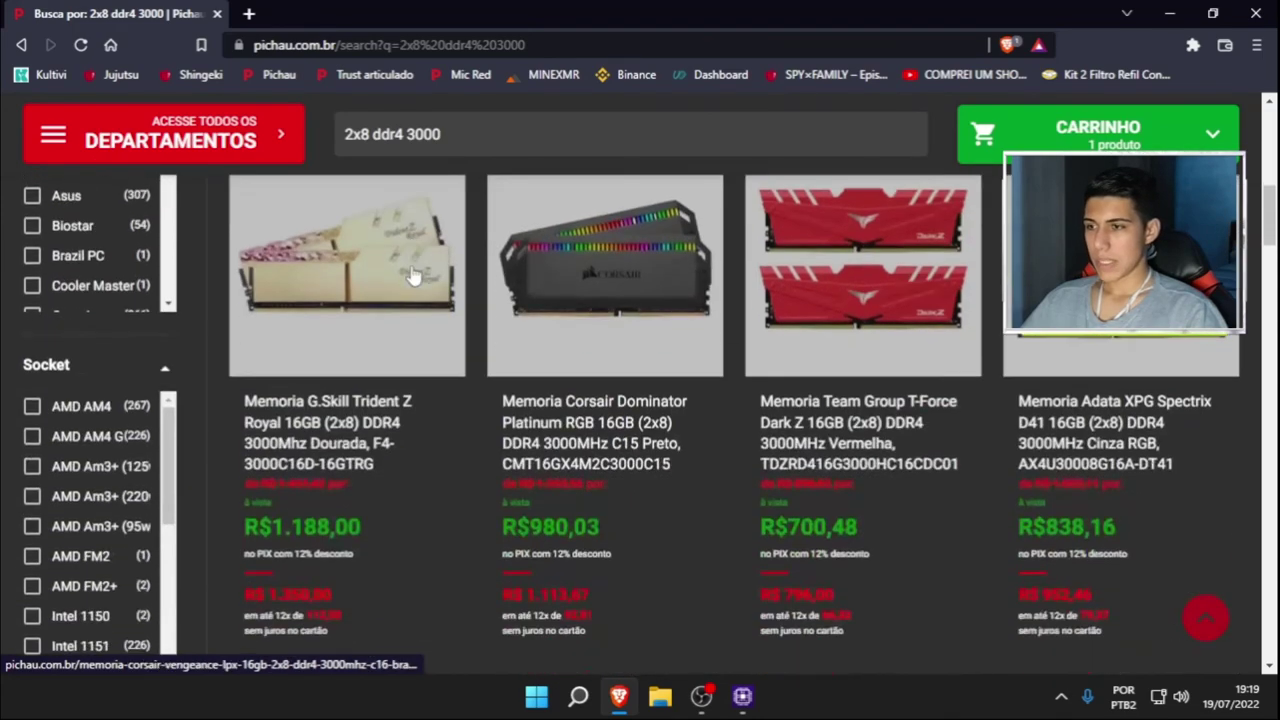
{"action": "scroll", "coordinate": [646, 466], "scroll_direction": "down", "scroll_amount": 5}
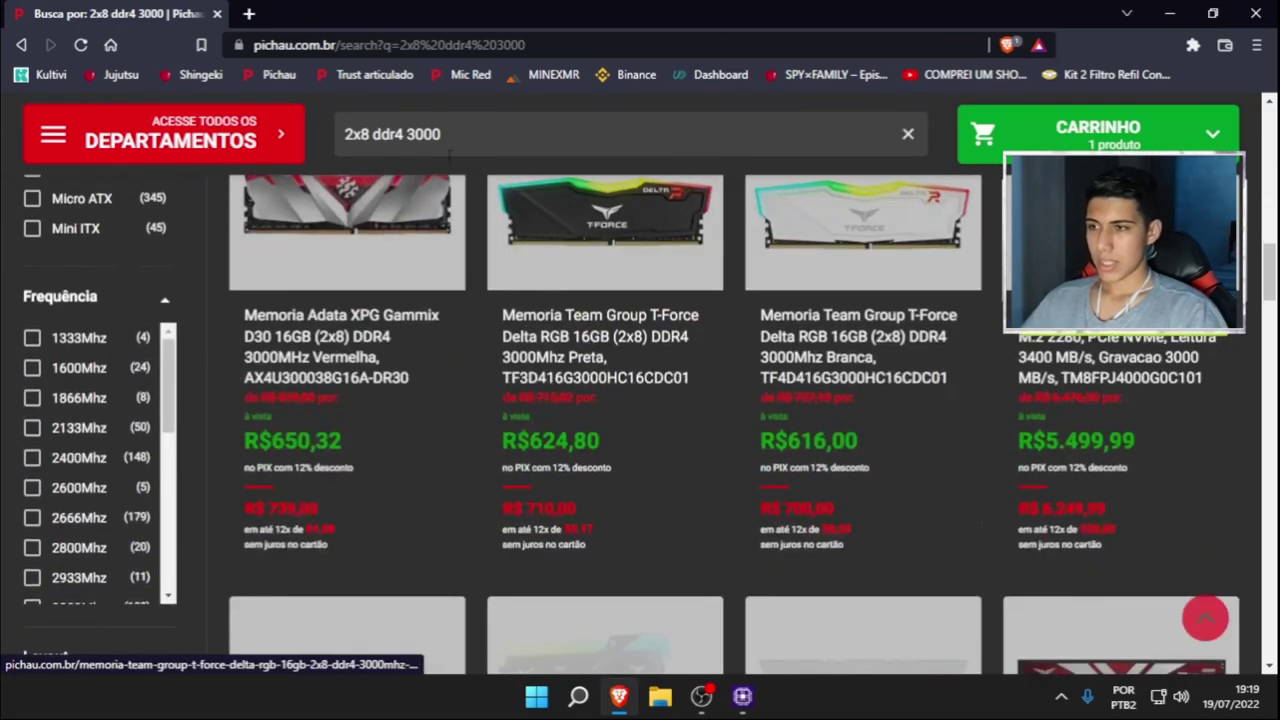
{"action": "scroll", "coordinate": [390, 483], "scroll_direction": "down", "scroll_amount": 2}
{"action": "scroll", "coordinate": [390, 483], "scroll_direction": "up", "scroll_amount": 3}
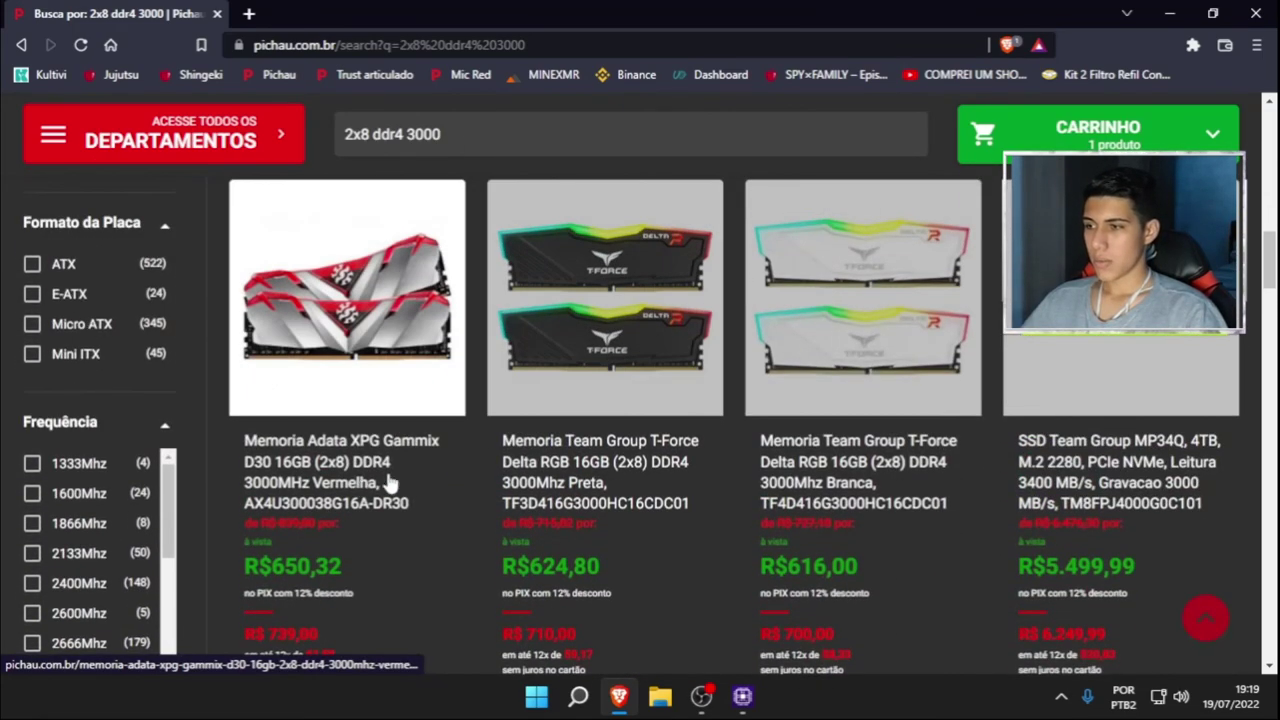
{"action": "scroll", "coordinate": [771, 491], "scroll_direction": "up", "scroll_amount": 10}
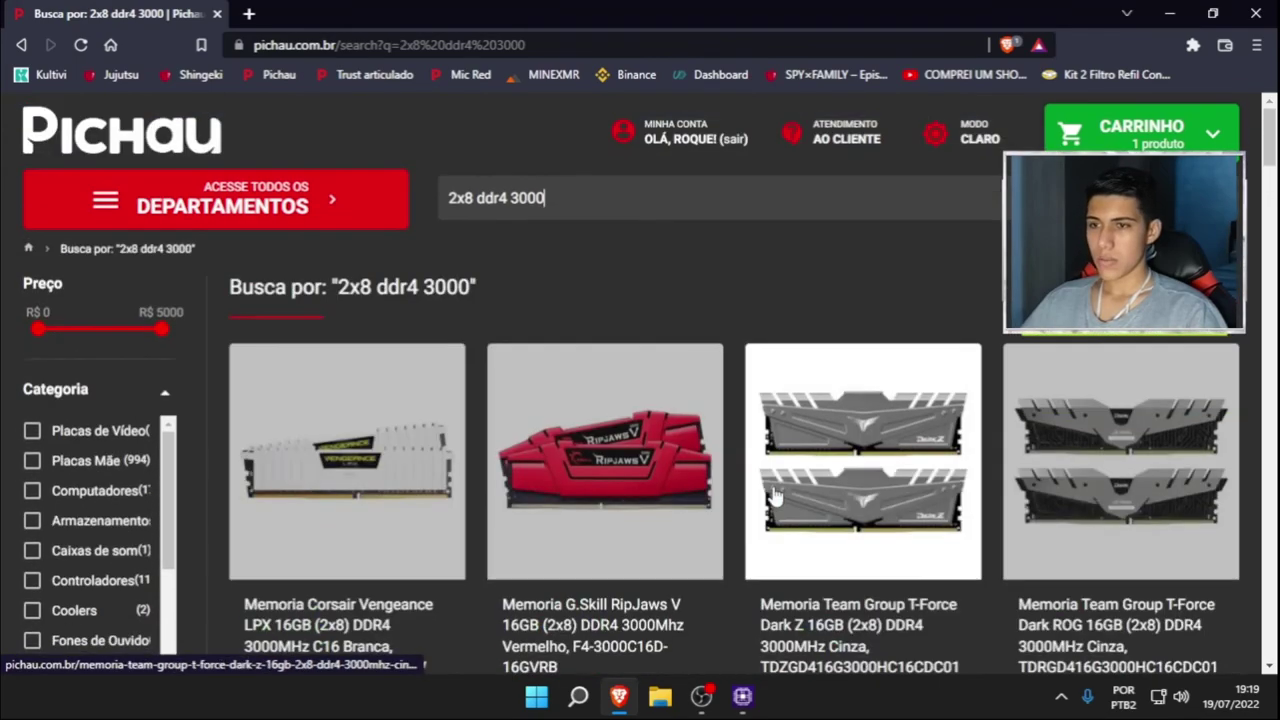
{"action": "scroll", "coordinate": [771, 491], "scroll_direction": "down", "scroll_amount": 10}
{"action": "scroll", "coordinate": [771, 491], "scroll_direction": "up", "scroll_amount": 10}
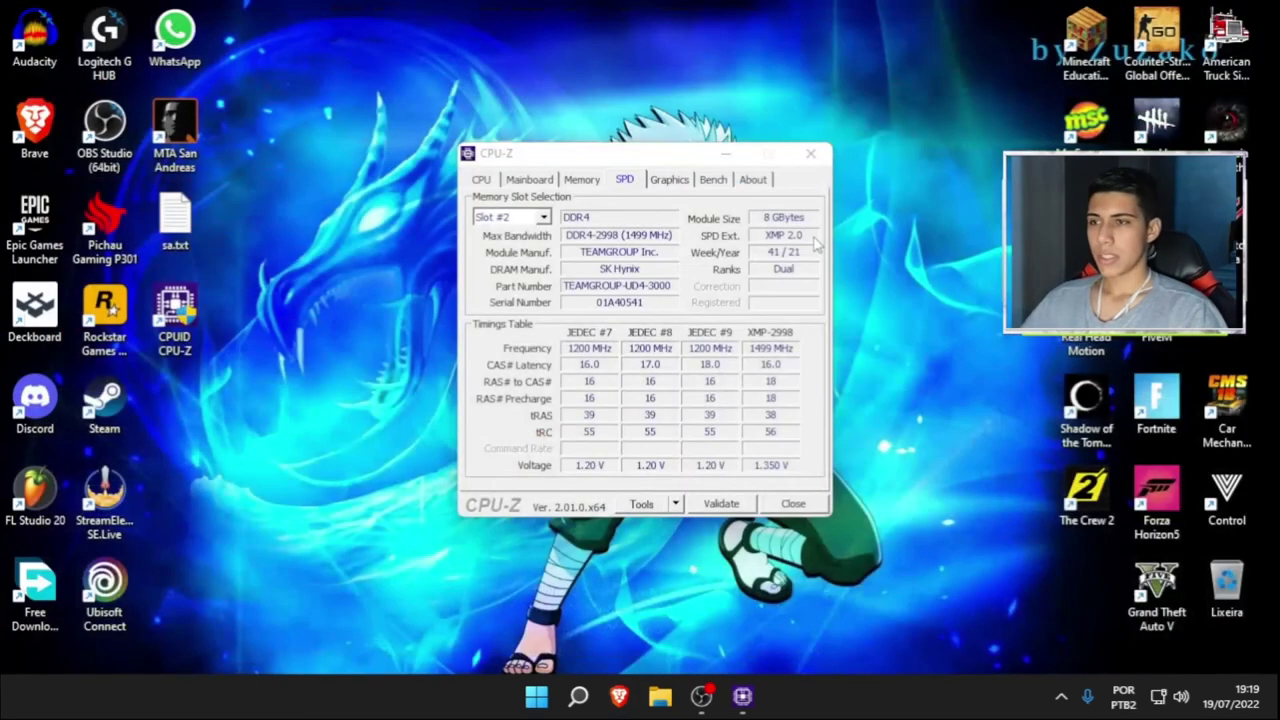
Close CPU-Z and open the About (Sobre) page of the System section in Windows Settings
{"action": "left_click_drag", "start_coordinate": [660, 158], "coordinate": [596, 158]}
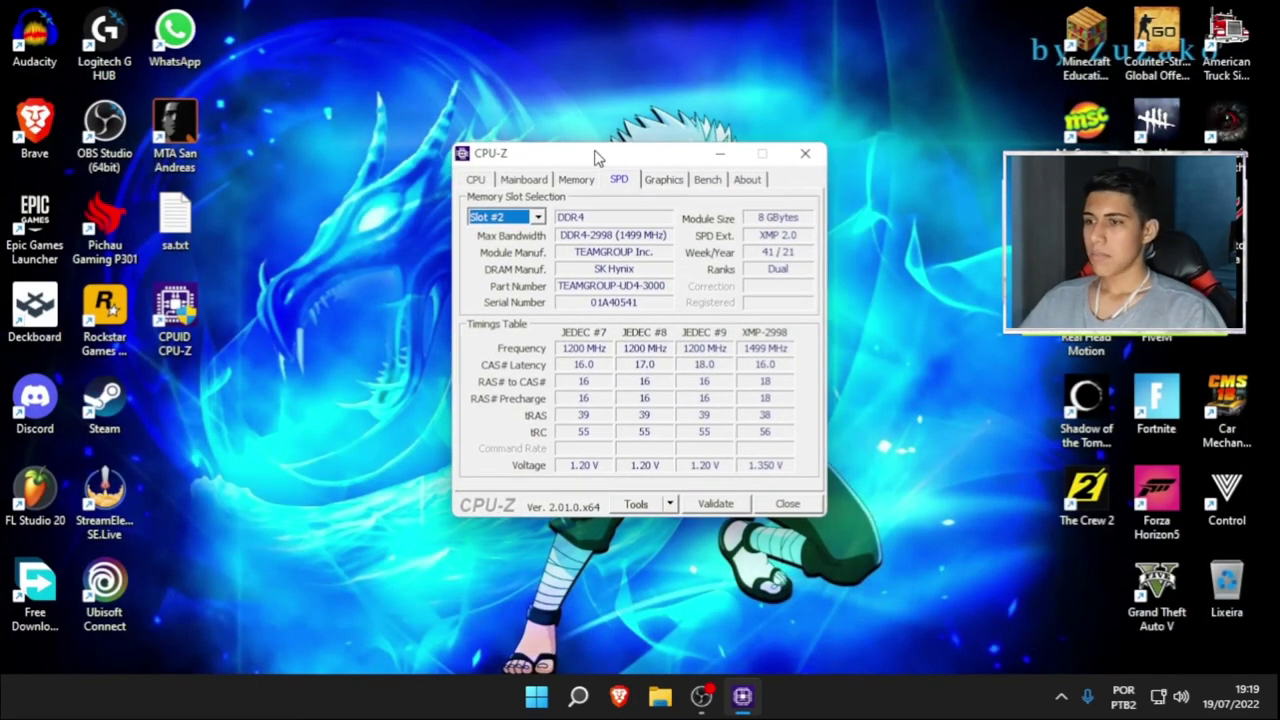
{"action": "left_click", "coordinate": [802, 156]}
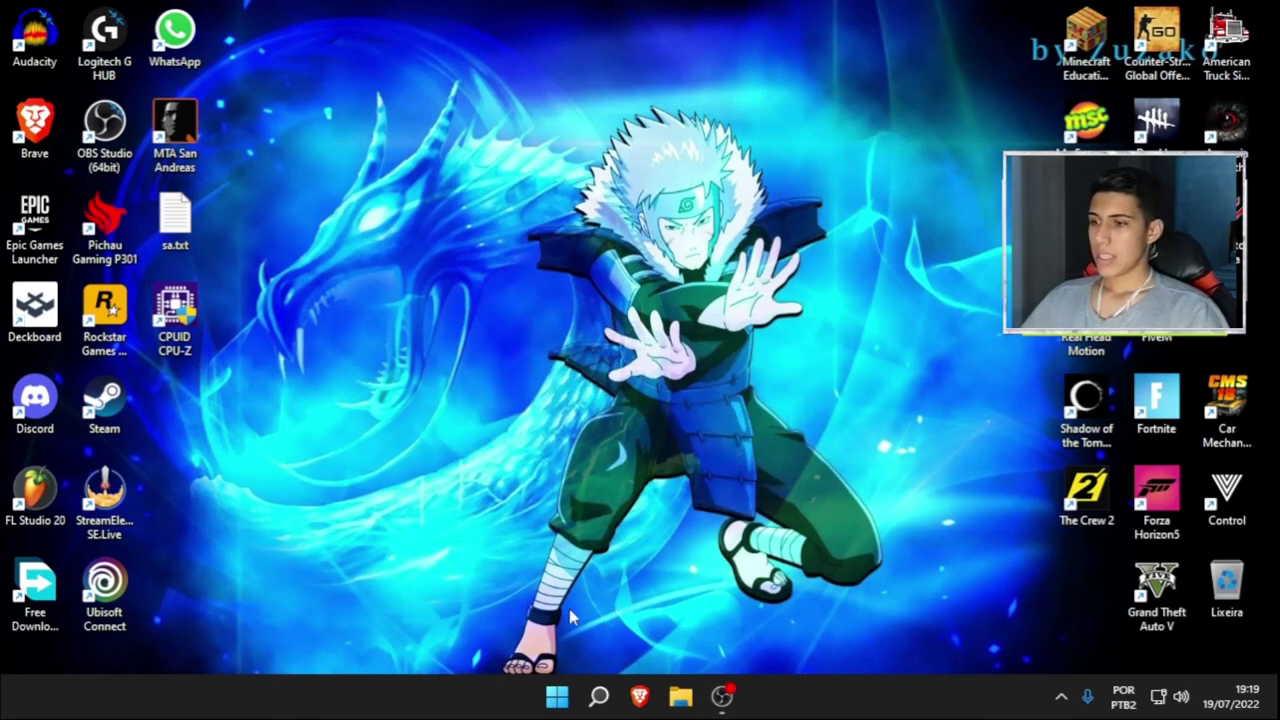
{"action": "left_click", "coordinate": [557, 696]}
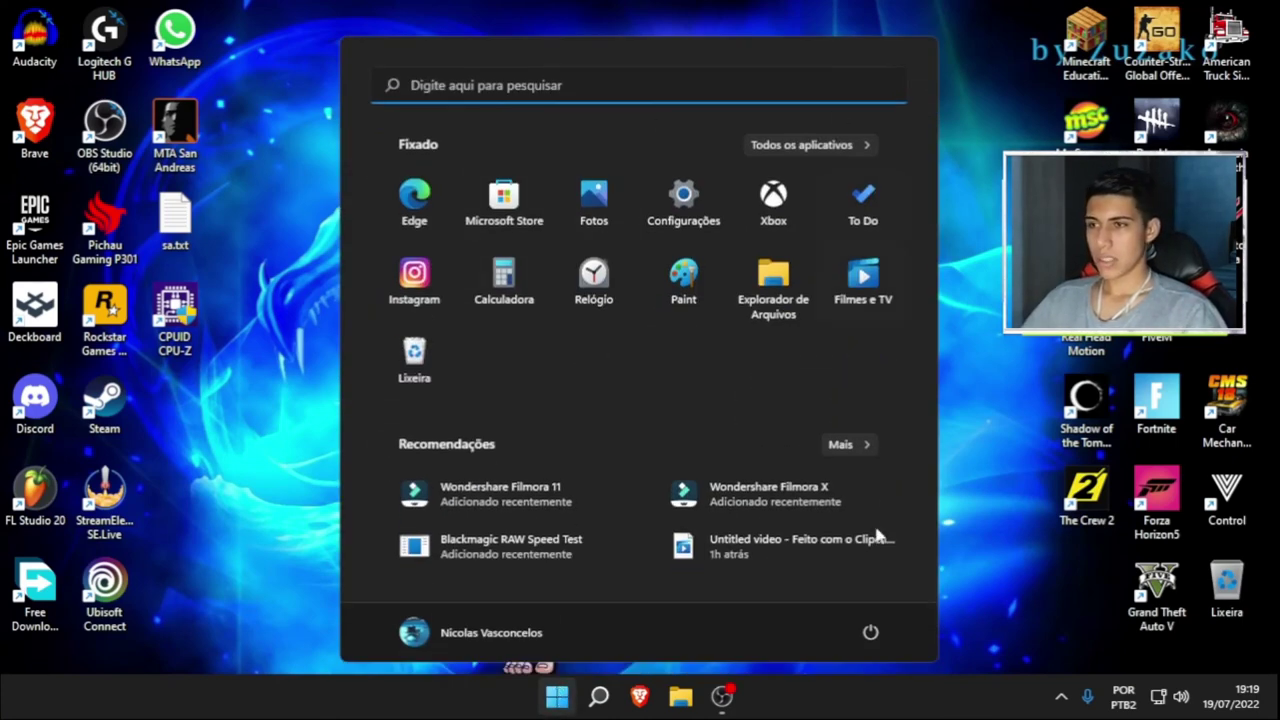
{"action": "left_click", "coordinate": [675, 226]}
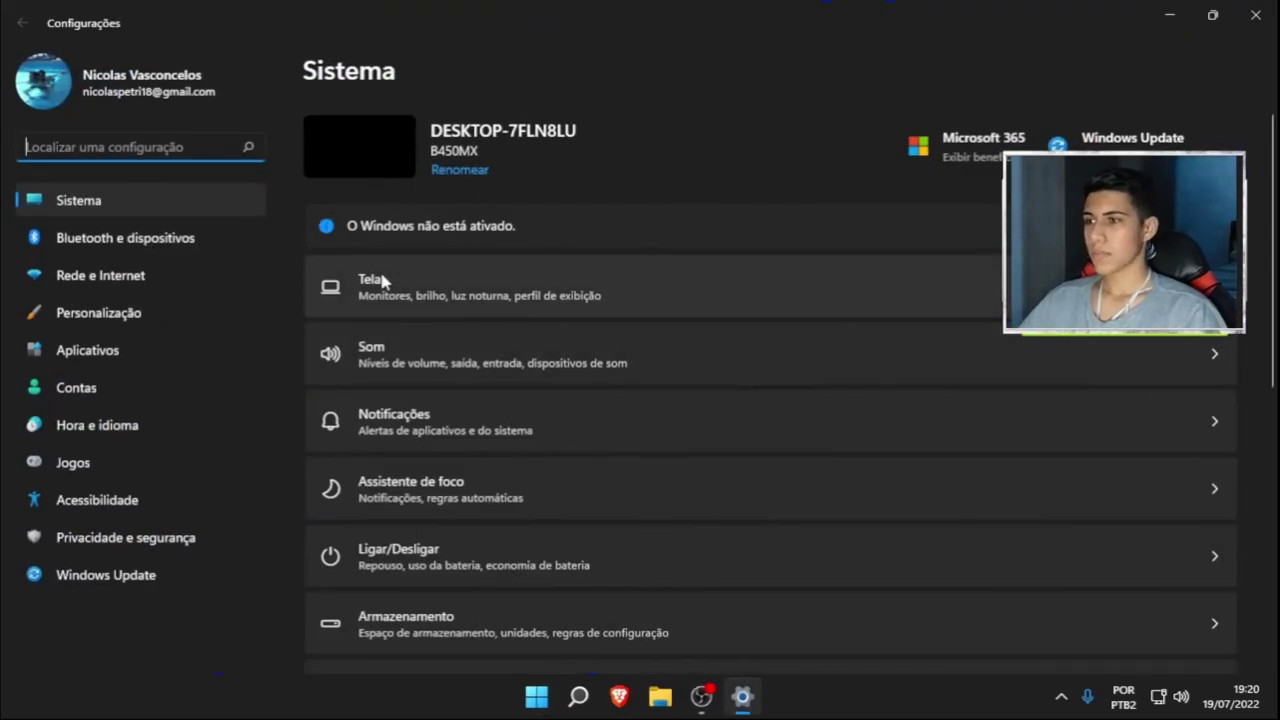
{"action": "scroll", "coordinate": [583, 415], "scroll_direction": "down", "scroll_amount": 4}
{"action": "scroll", "coordinate": [562, 455], "scroll_direction": "down", "scroll_amount": 3}
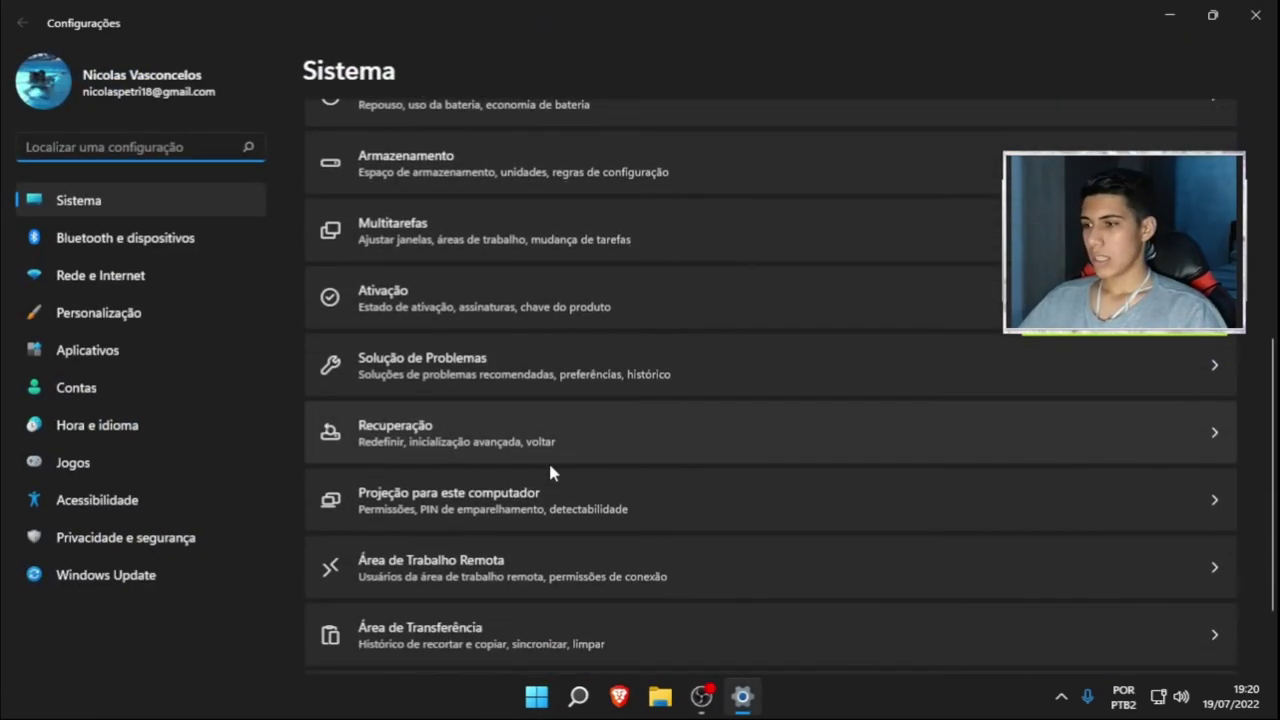
{"action": "left_click", "coordinate": [451, 606]}
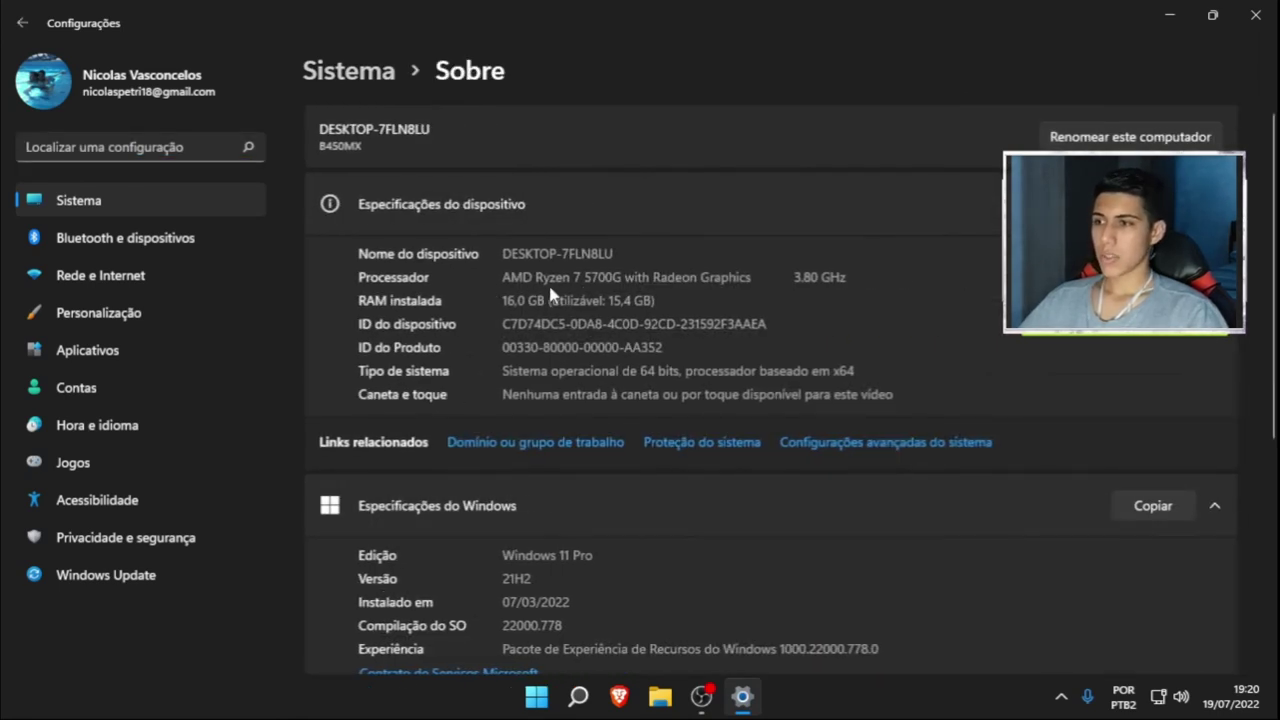
Check the processor and installed RAM entries in the device specifications, highlighting each one
{"action": "left_click_drag", "start_coordinate": [597, 281], "coordinate": [794, 281]}
{"action": "left_click", "coordinate": [778, 293]}
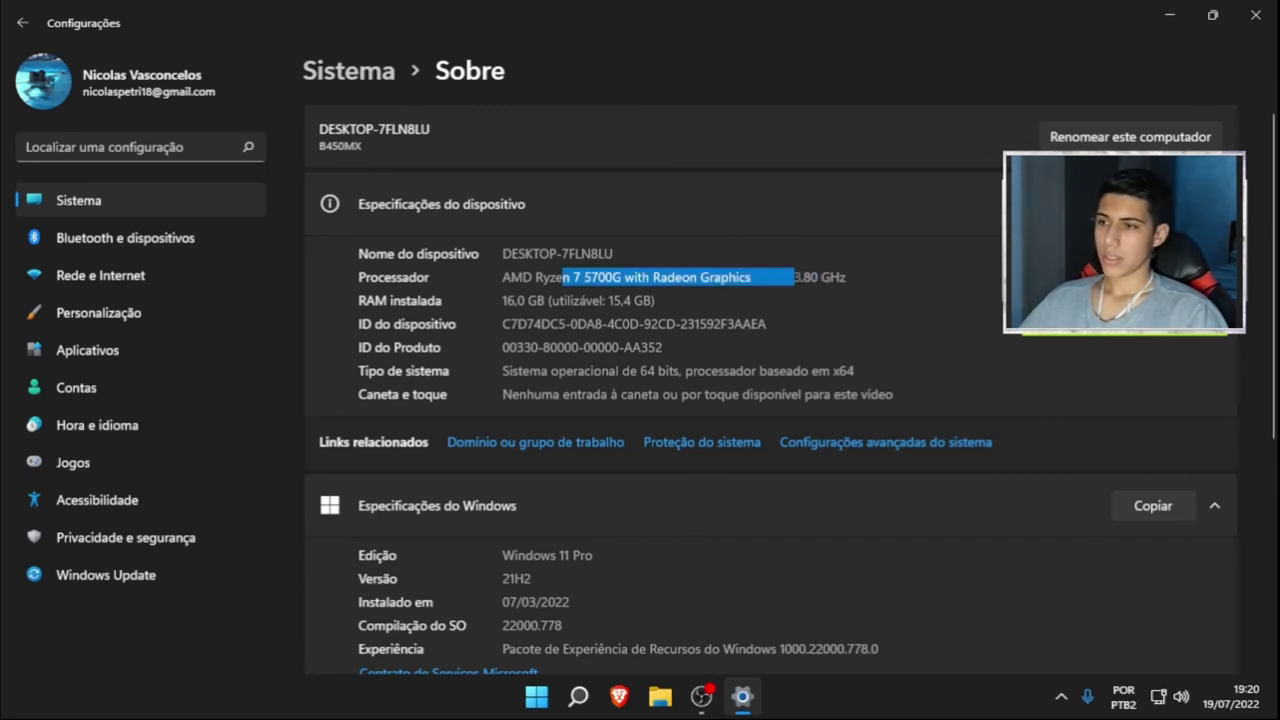
{"action": "left_click_drag", "start_coordinate": [507, 300], "coordinate": [601, 300]}
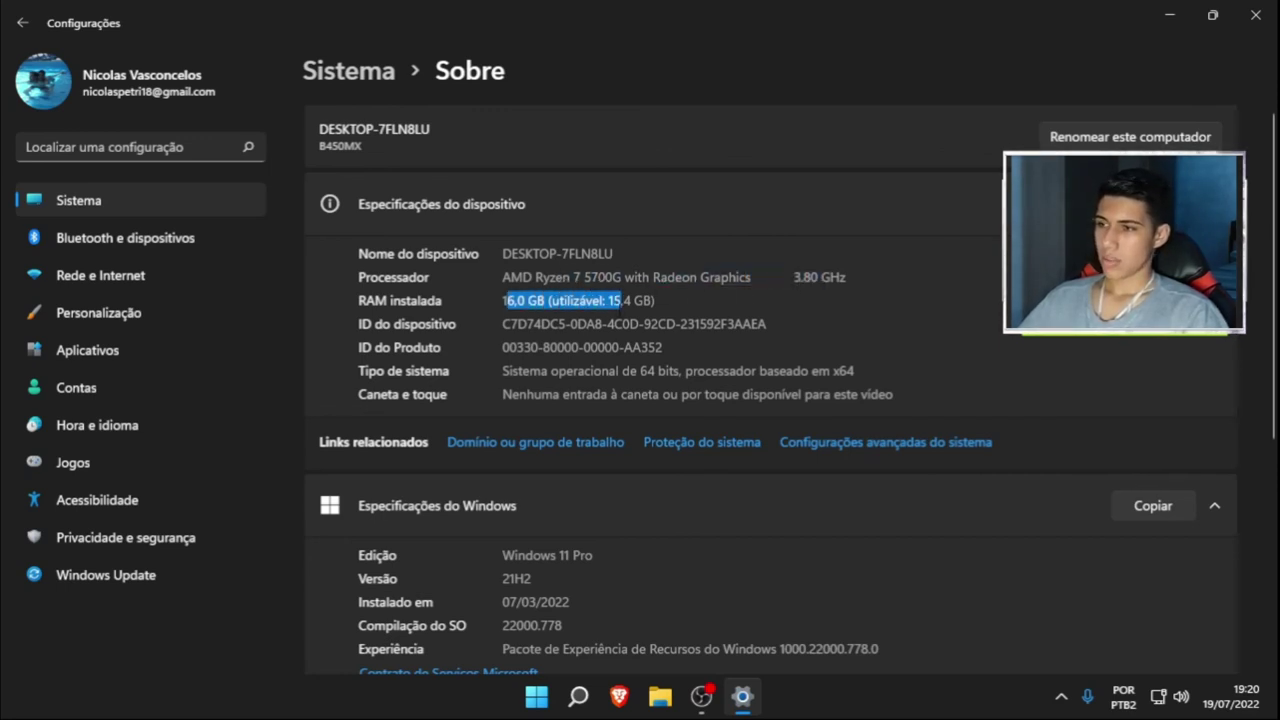
{"action": "left_click", "coordinate": [622, 300]}
Review the Windows specifications, highlighting the installation date, and close Settings
{"action": "scroll", "coordinate": [398, 310], "scroll_direction": "down", "scroll_amount": 3}
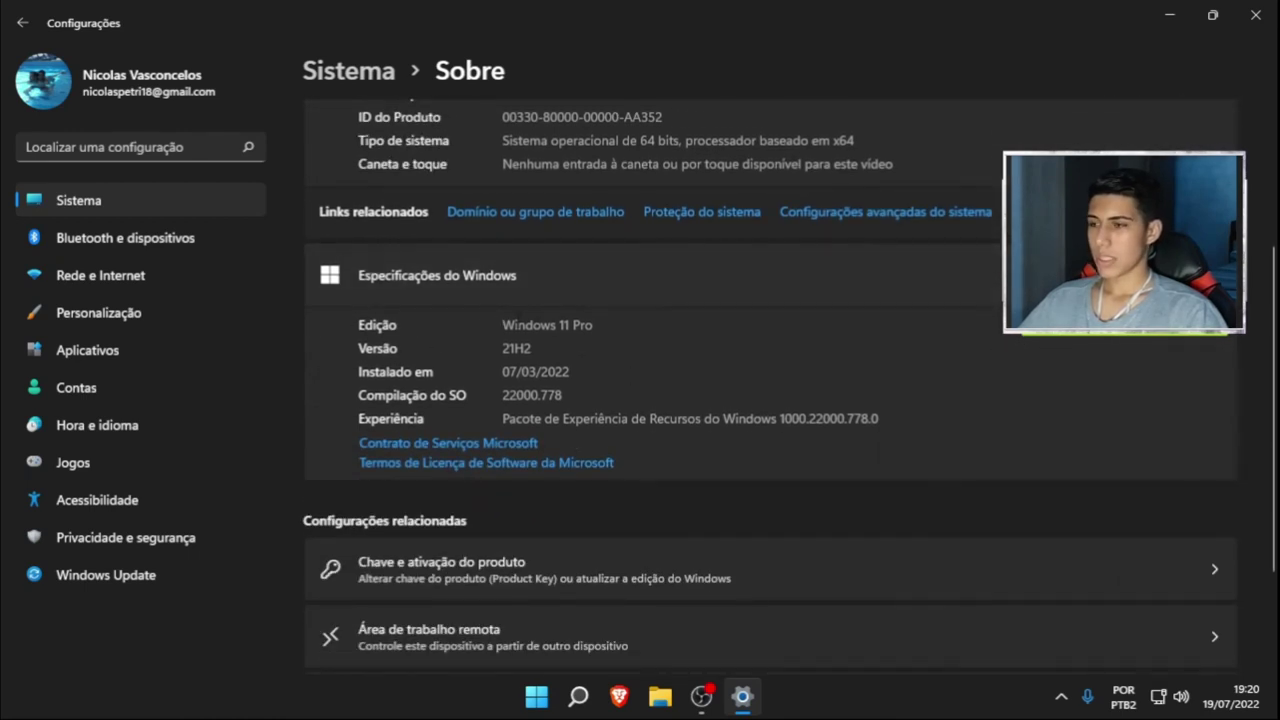
{"action": "left_click_drag", "start_coordinate": [516, 372], "coordinate": [635, 372]}
{"action": "left_click", "coordinate": [664, 356]}
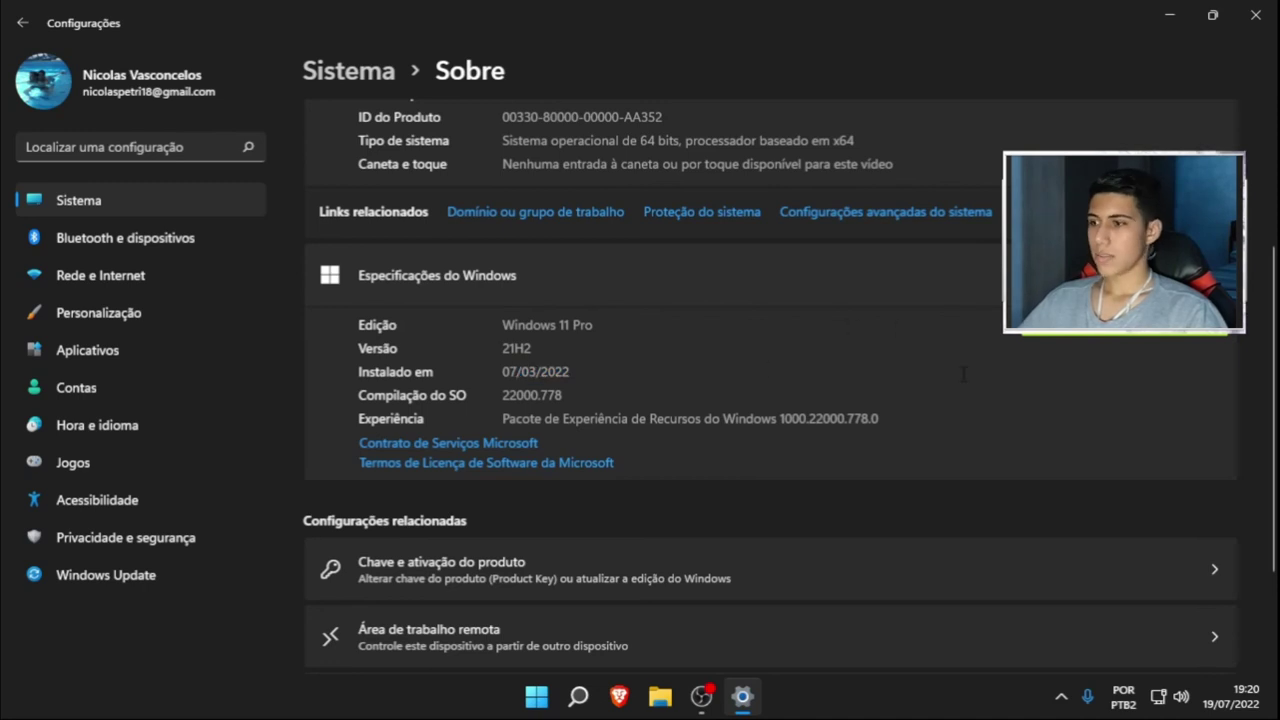
{"action": "scroll", "coordinate": [963, 374], "scroll_direction": "down", "scroll_amount": 2}
{"action": "scroll", "coordinate": [963, 378], "scroll_direction": "up", "scroll_amount": 1}
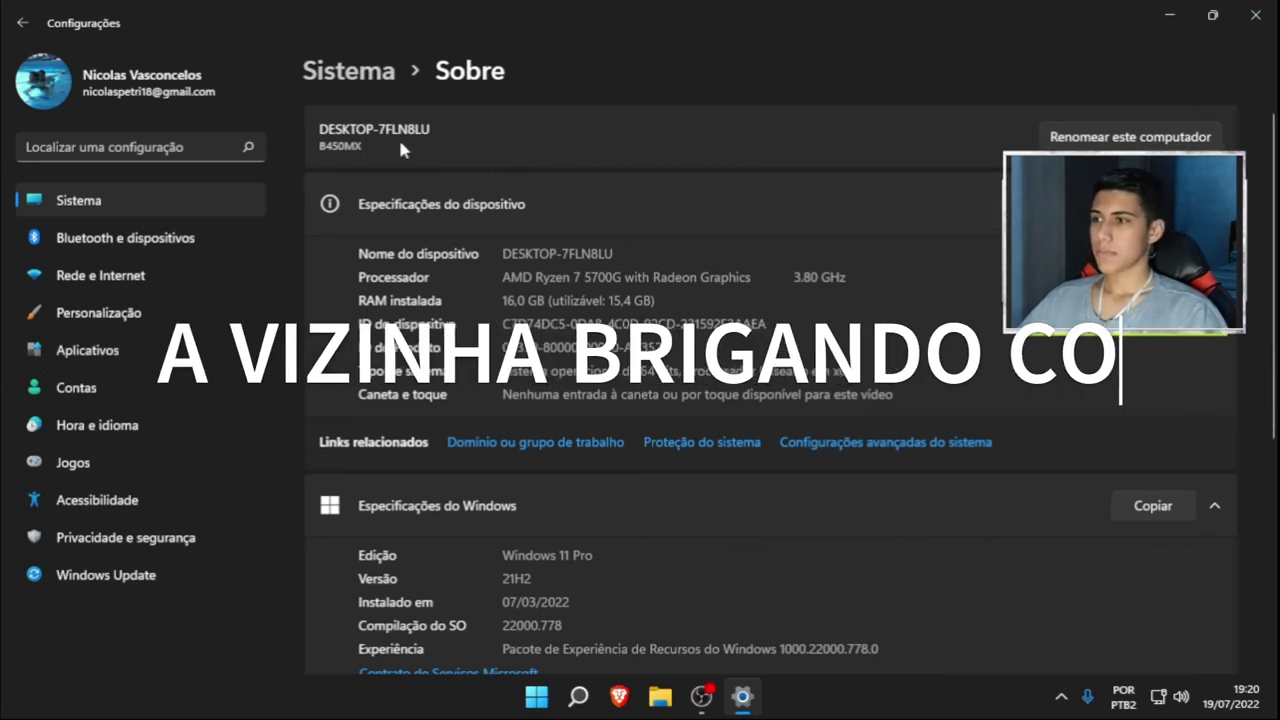
{"action": "left_click", "coordinate": [1252, 15]}
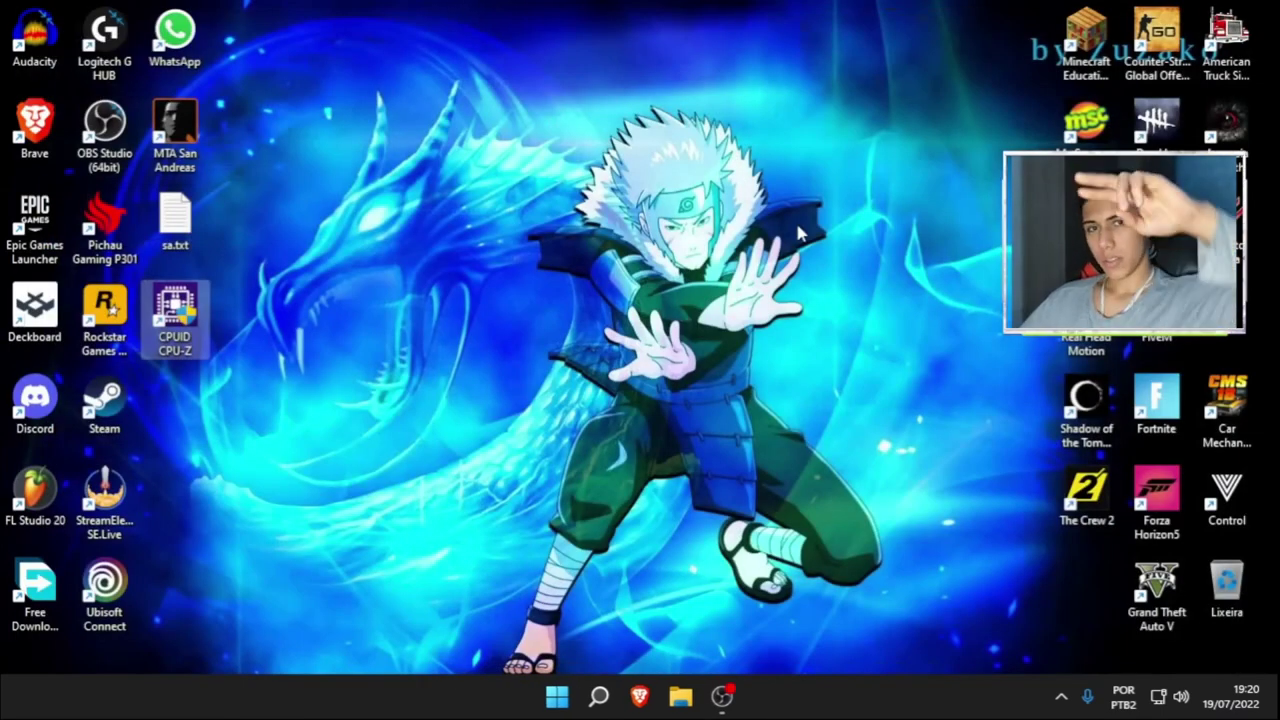